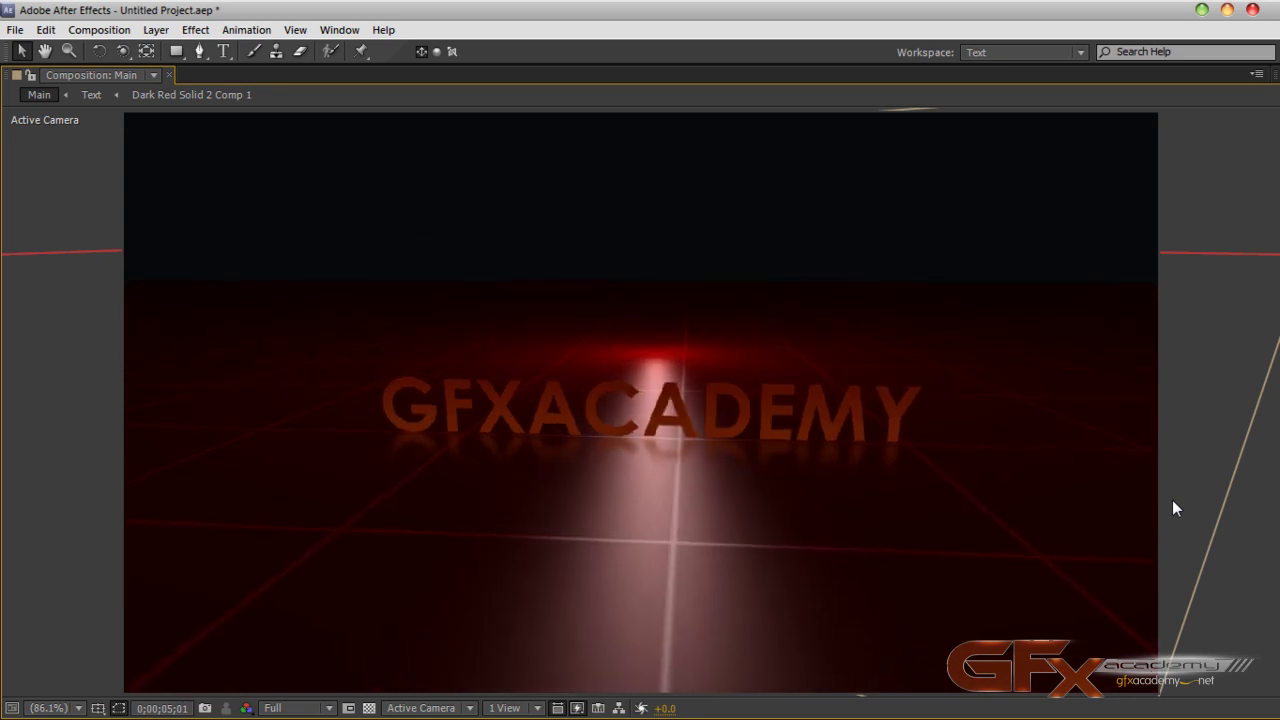
Step: Delete all existing items from the project and clear the effects search
{"action": "key", "text": "space"}
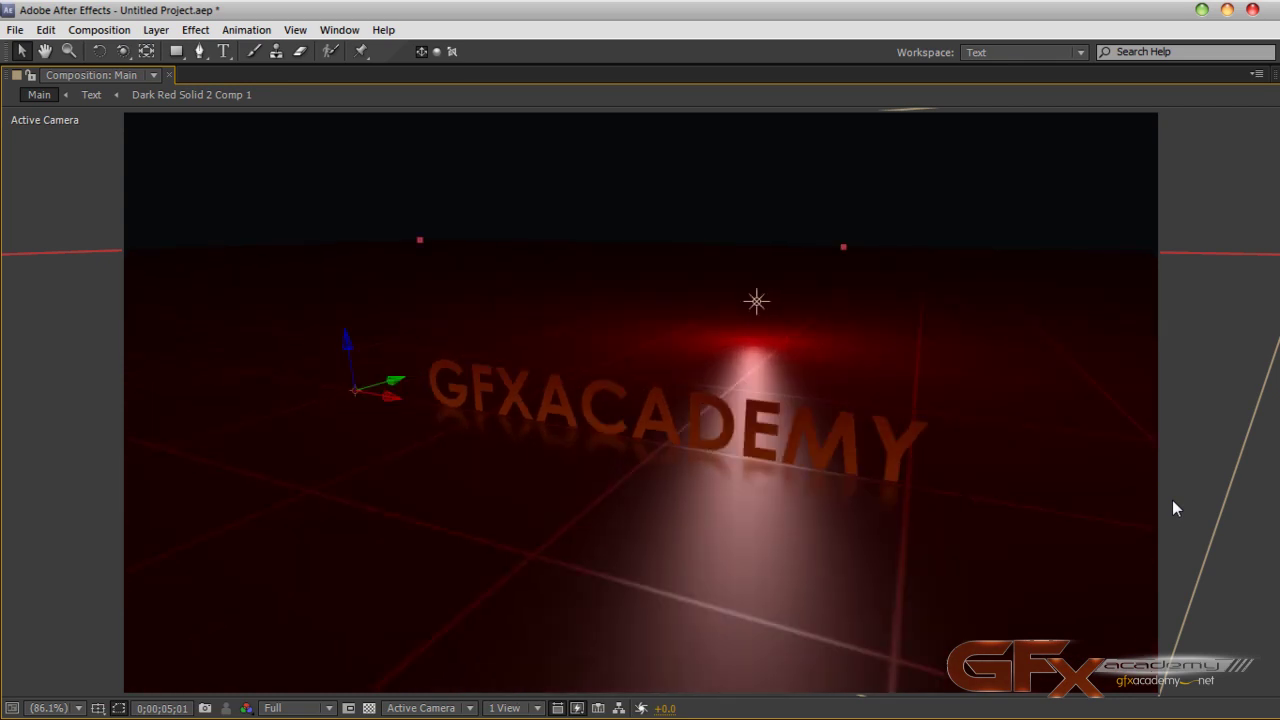
{"action": "key", "text": "grave"}
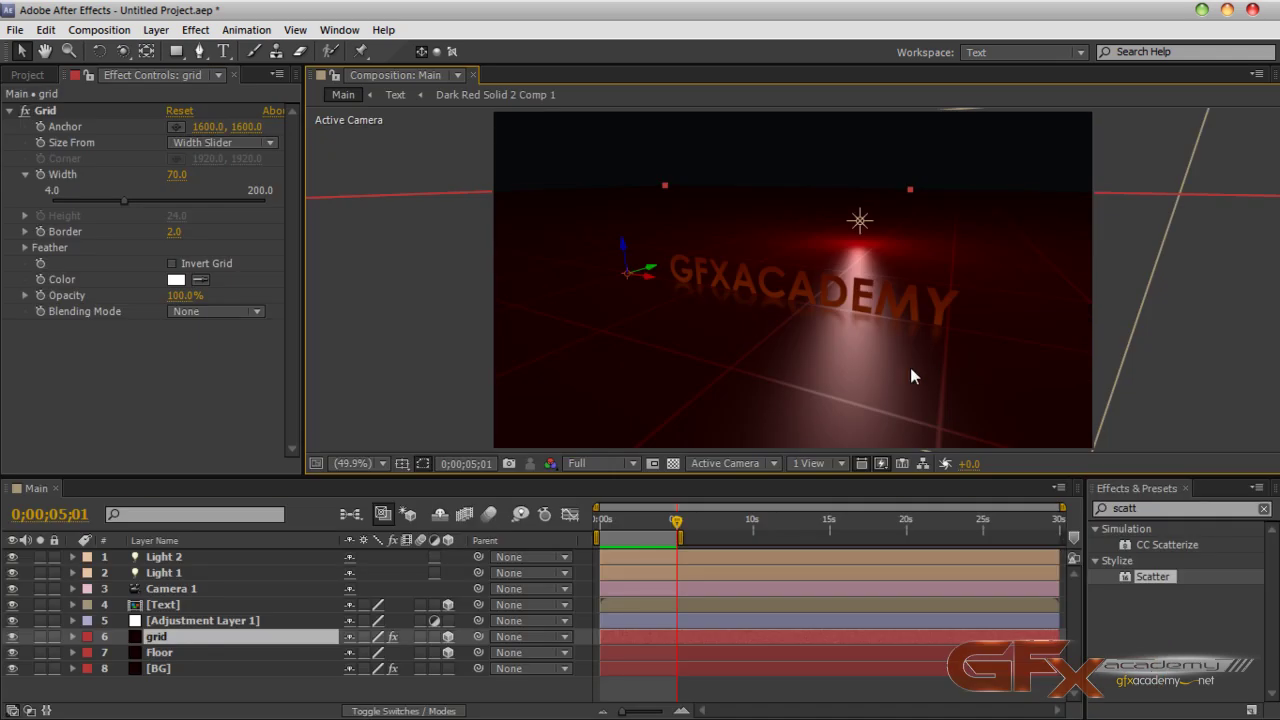
{"action": "left_click", "coordinate": [29, 75]}
{"action": "left_click_drag", "start_coordinate": [78, 340], "coordinate": [40, 253]}
{"action": "key", "text": "Delete"}
{"action": "key", "text": "Return"}
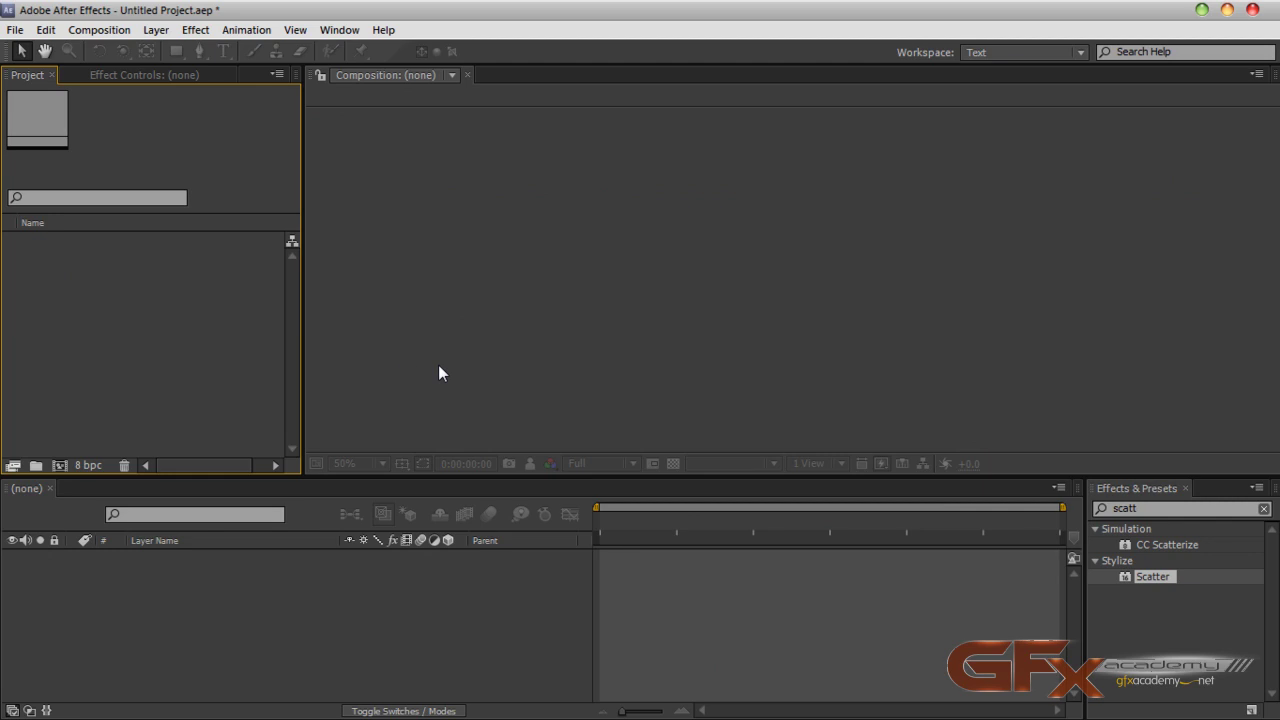
{"action": "double_click", "coordinate": [1150, 510]}
{"action": "key", "text": "BackSpace"}
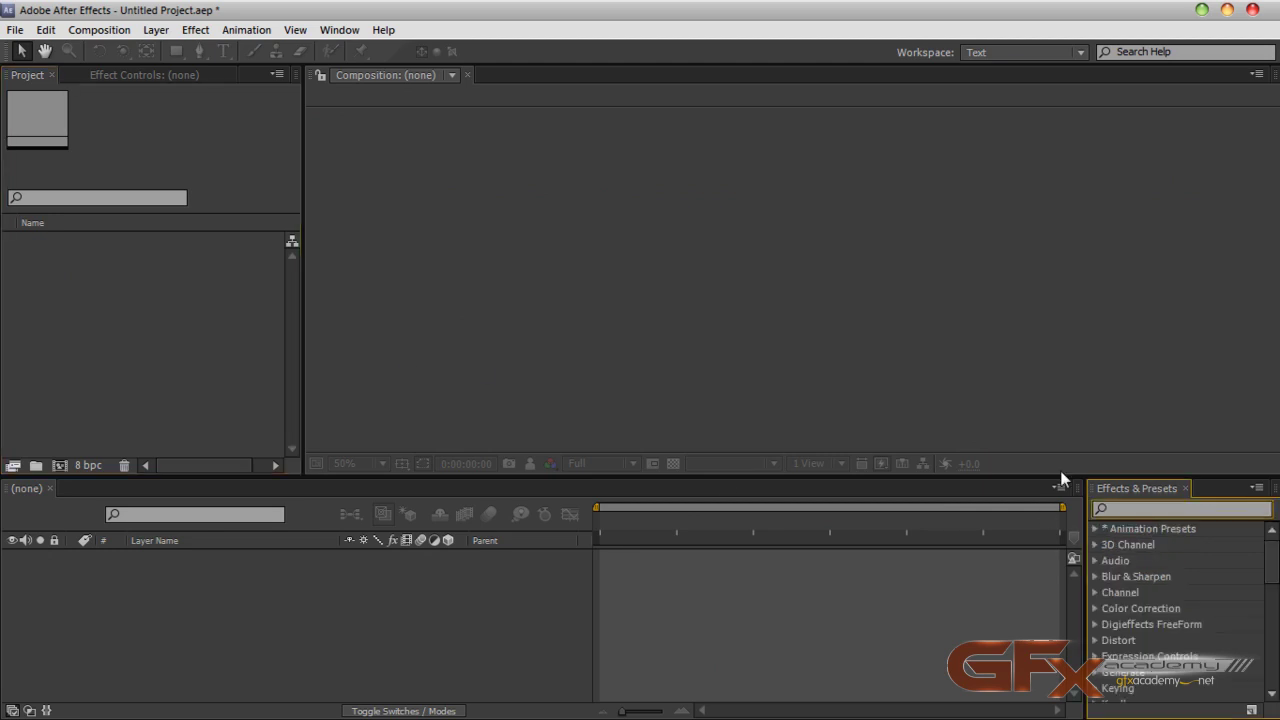
Step: Create a composition named Text with the HDV/HDTV 720 29.97 preset, 1280 x 720 px, and a duration of 0;00;30;00
{"action": "left_click", "coordinate": [149, 72]}
{"action": "left_click", "coordinate": [155, 30]}
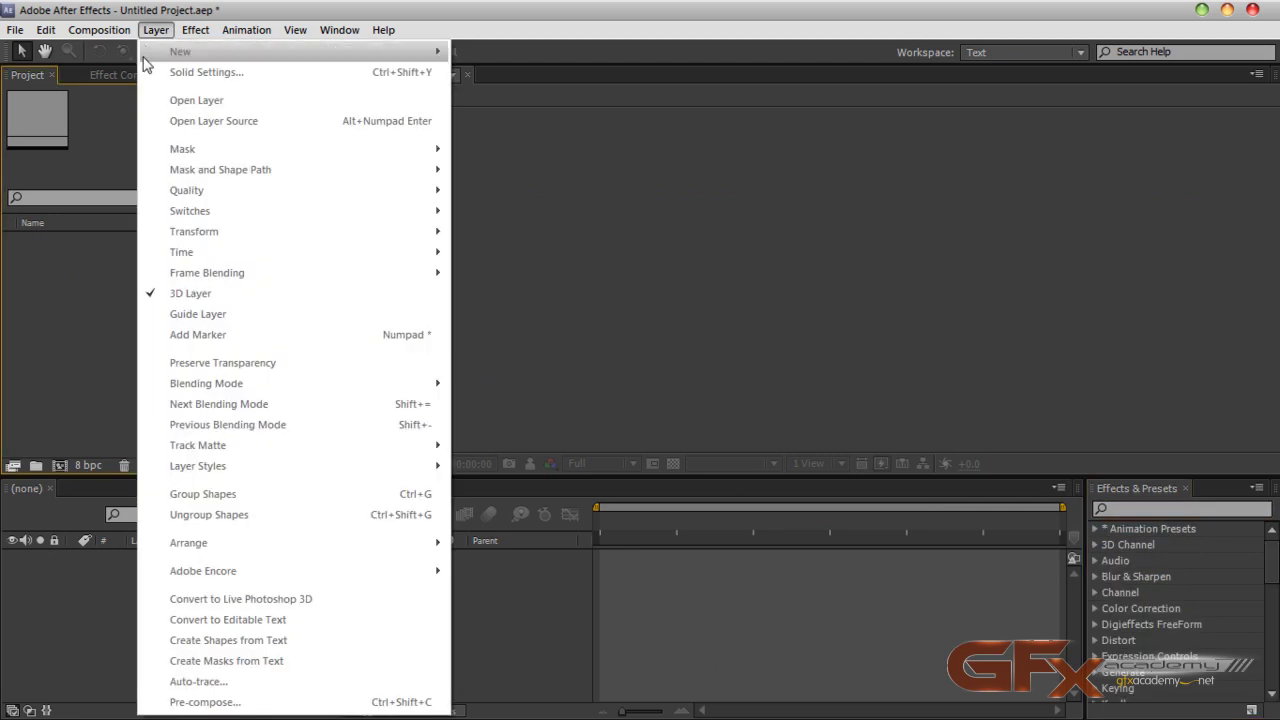
{"action": "left_click", "coordinate": [106, 49]}
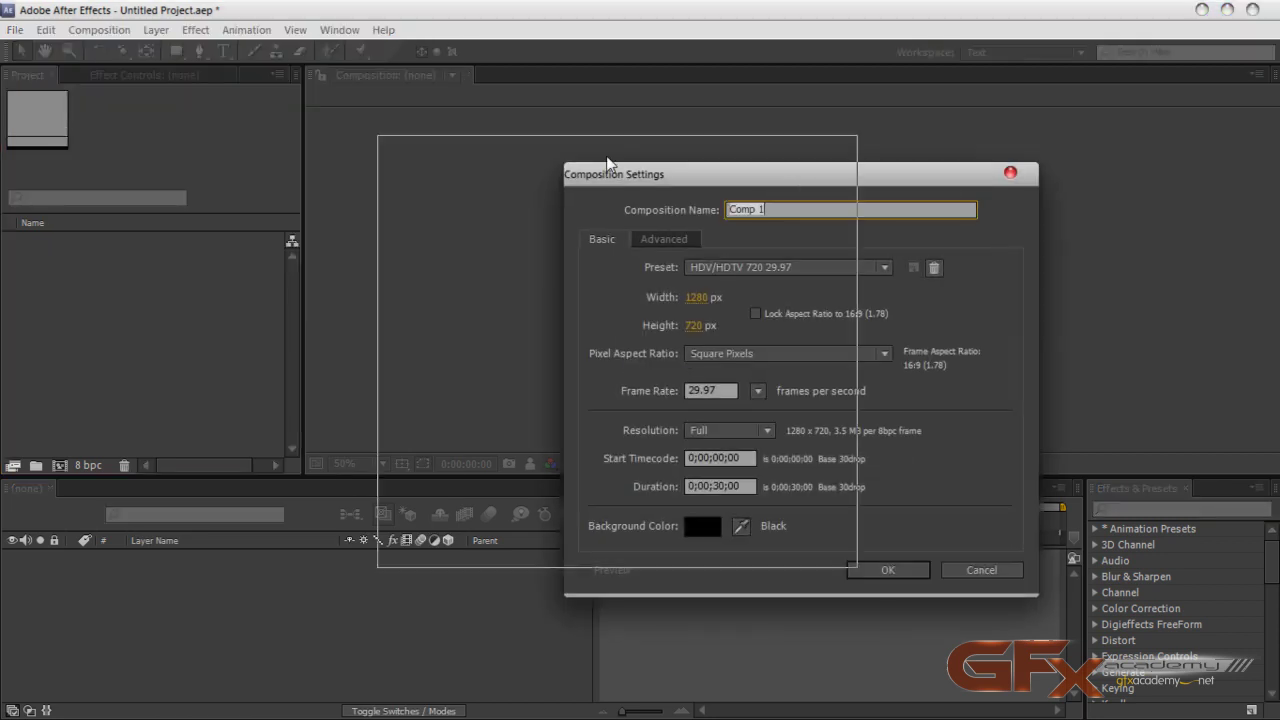
{"action": "left_click_drag", "start_coordinate": [657, 178], "coordinate": [513, 139]}
{"action": "type", "text": "Text"}
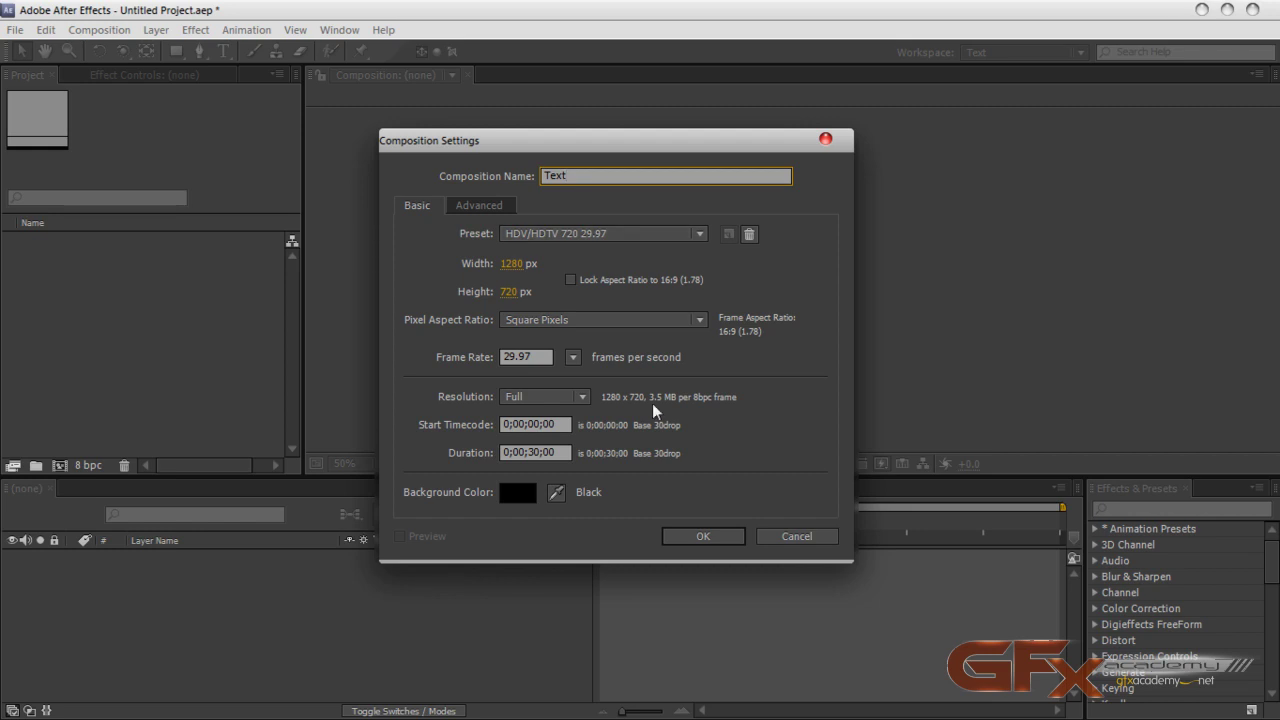
{"action": "left_click", "coordinate": [700, 537]}
Step: Add a text layer reading GFXACADEMY in Century Gothic Bold, 109 px, to the composition
{"action": "left_click", "coordinate": [224, 51]}
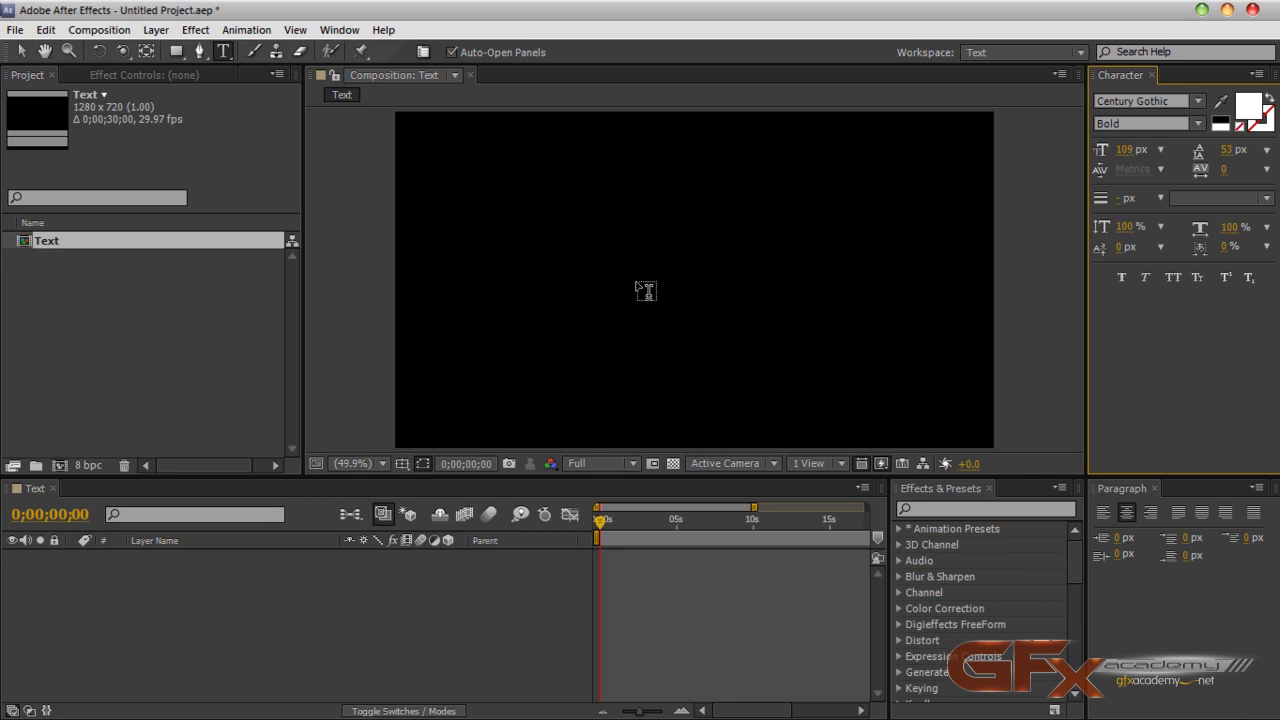
{"action": "left_click", "coordinate": [622, 268]}
{"action": "type", "text": "GFXACADEMY"}
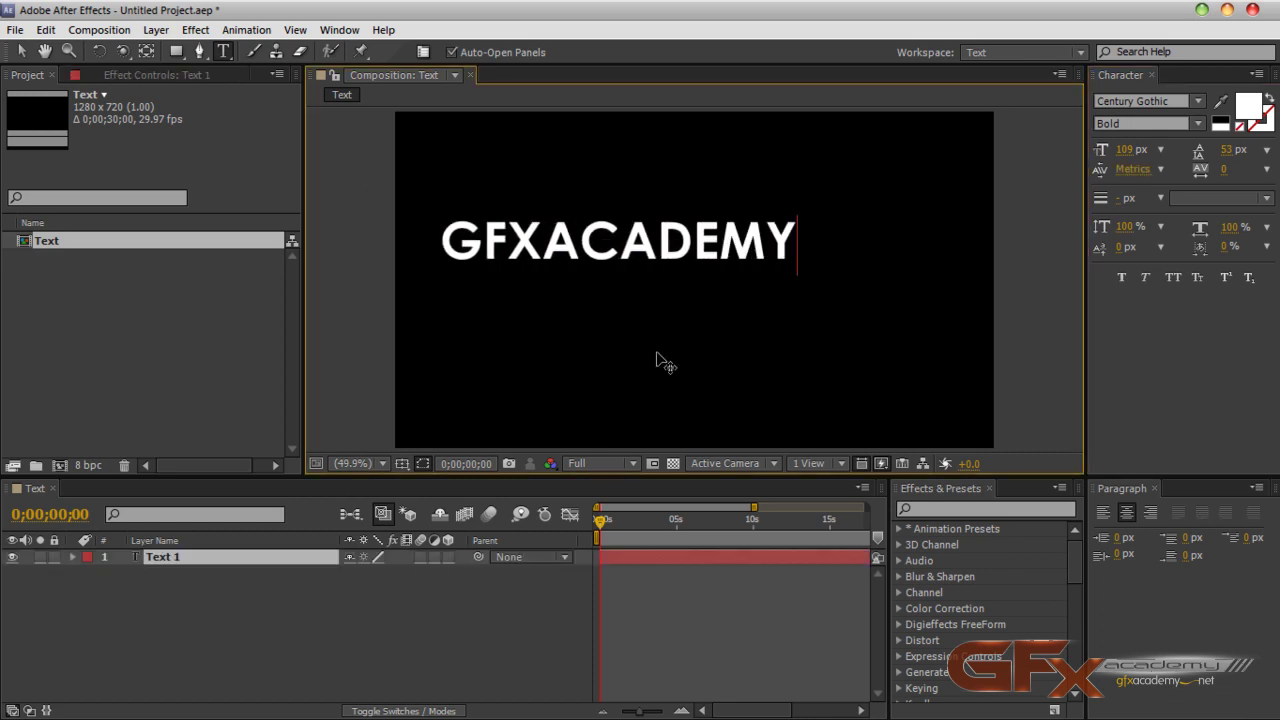
{"action": "left_click", "coordinate": [21, 51]}
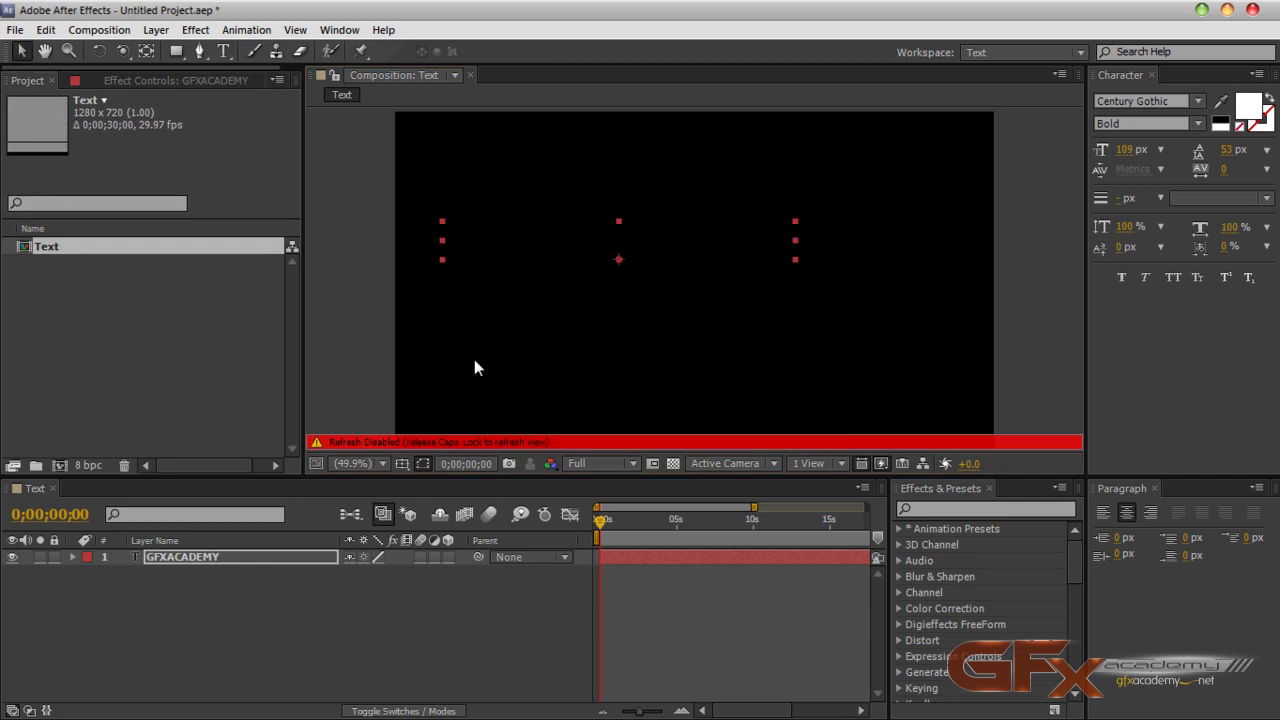
Step: Show the title/action safe guides and move the text so its baseline centre sits on the composition's centre mark
{"action": "left_click", "coordinate": [408, 462]}
{"action": "left_click", "coordinate": [443, 485]}
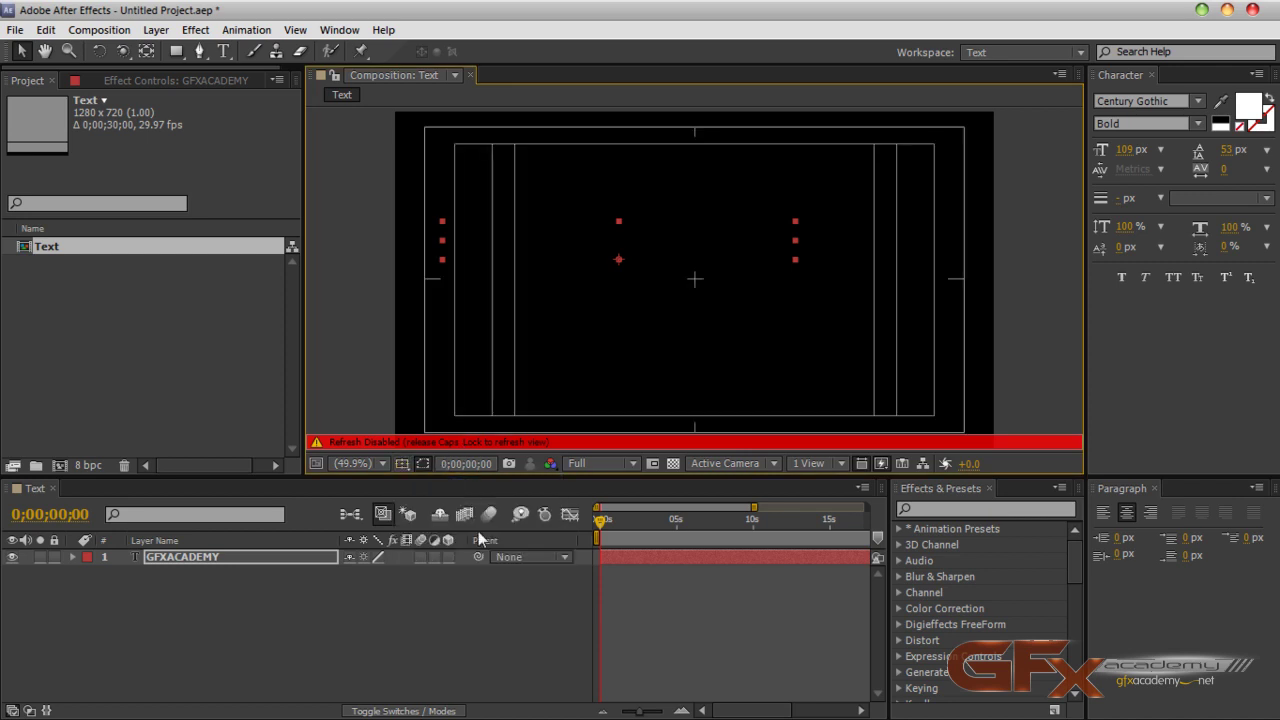
{"action": "key", "text": "Caps_Lock"}
{"action": "left_click_drag", "start_coordinate": [622, 250], "coordinate": [698, 287]}
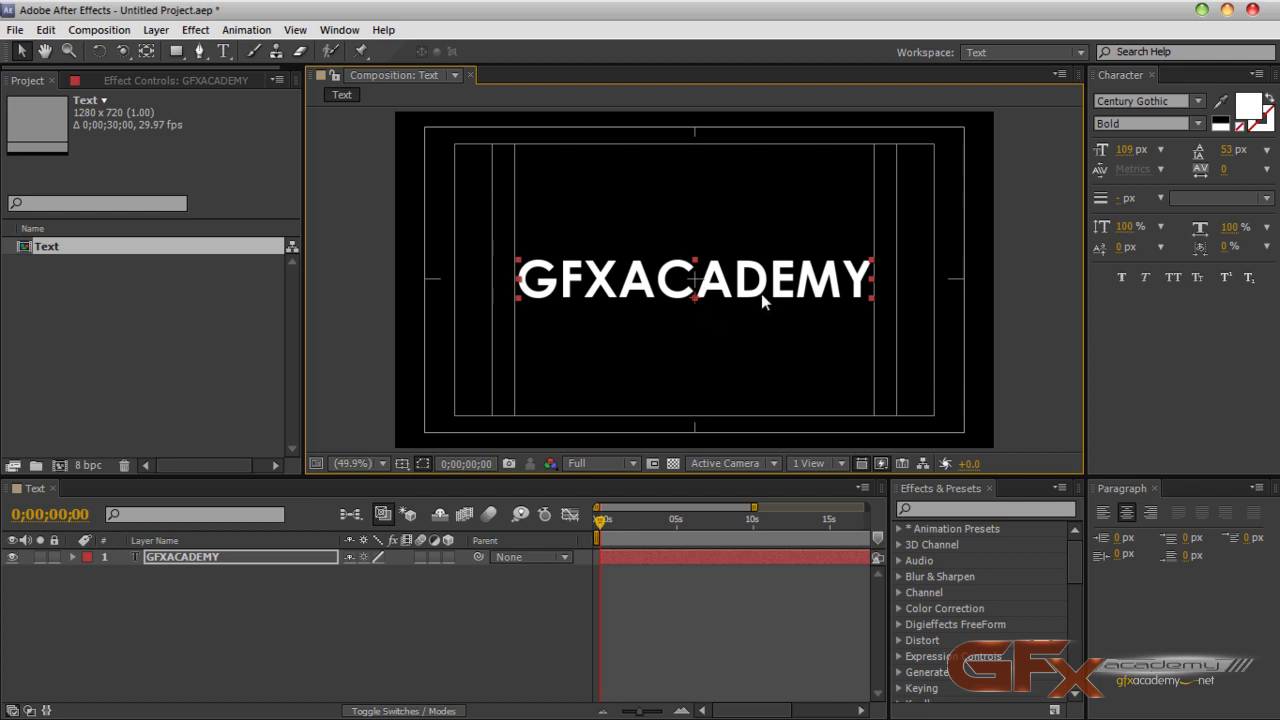
{"action": "left_click_drag", "start_coordinate": [736, 286], "coordinate": [736, 268]}
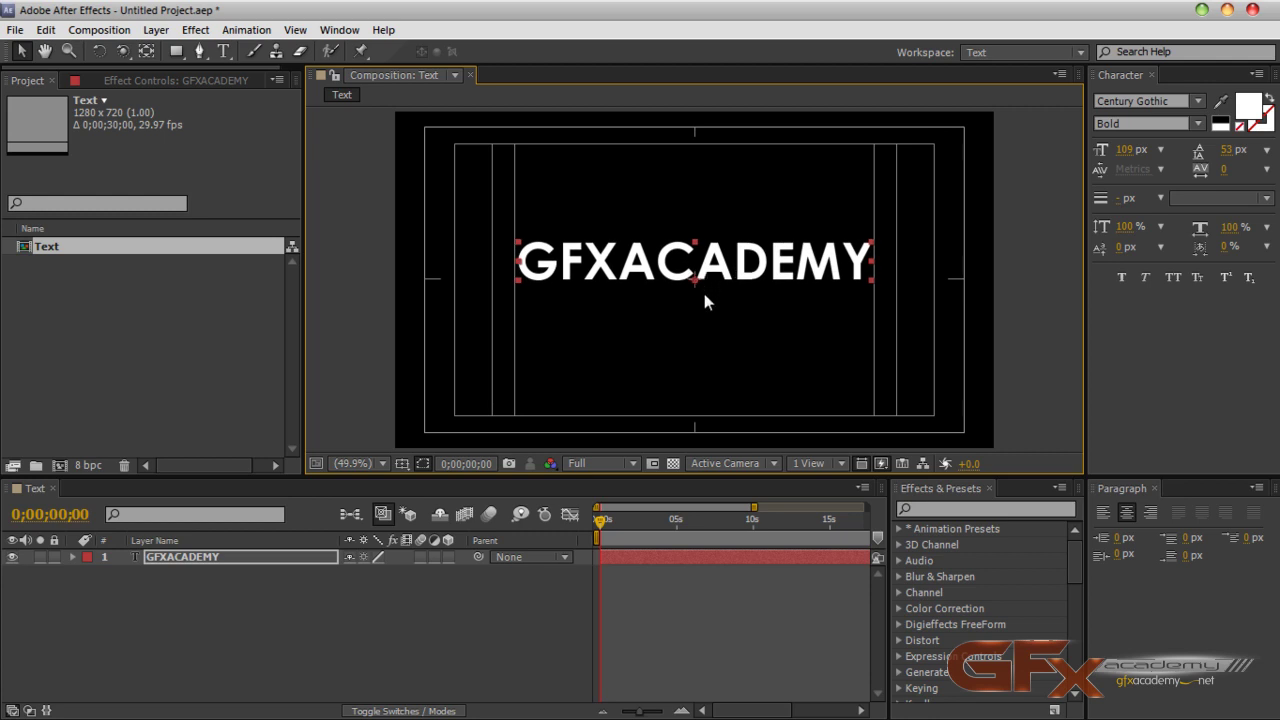
{"action": "scroll", "coordinate": [704, 290], "scroll_direction": "up", "scroll_amount": 5}
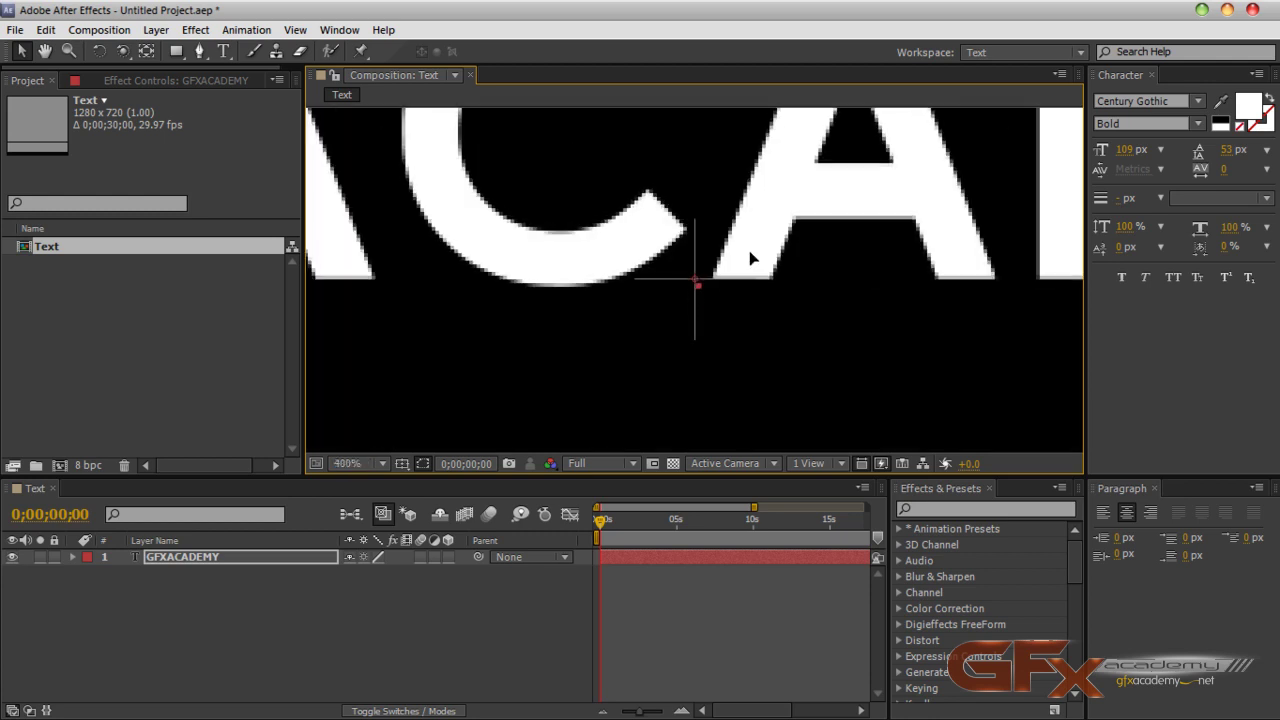
{"action": "key", "text": "comma"}
{"action": "key", "text": "comma"}
{"action": "key", "text": "comma"}
{"action": "key", "text": "comma"}
{"action": "key", "text": "comma"}
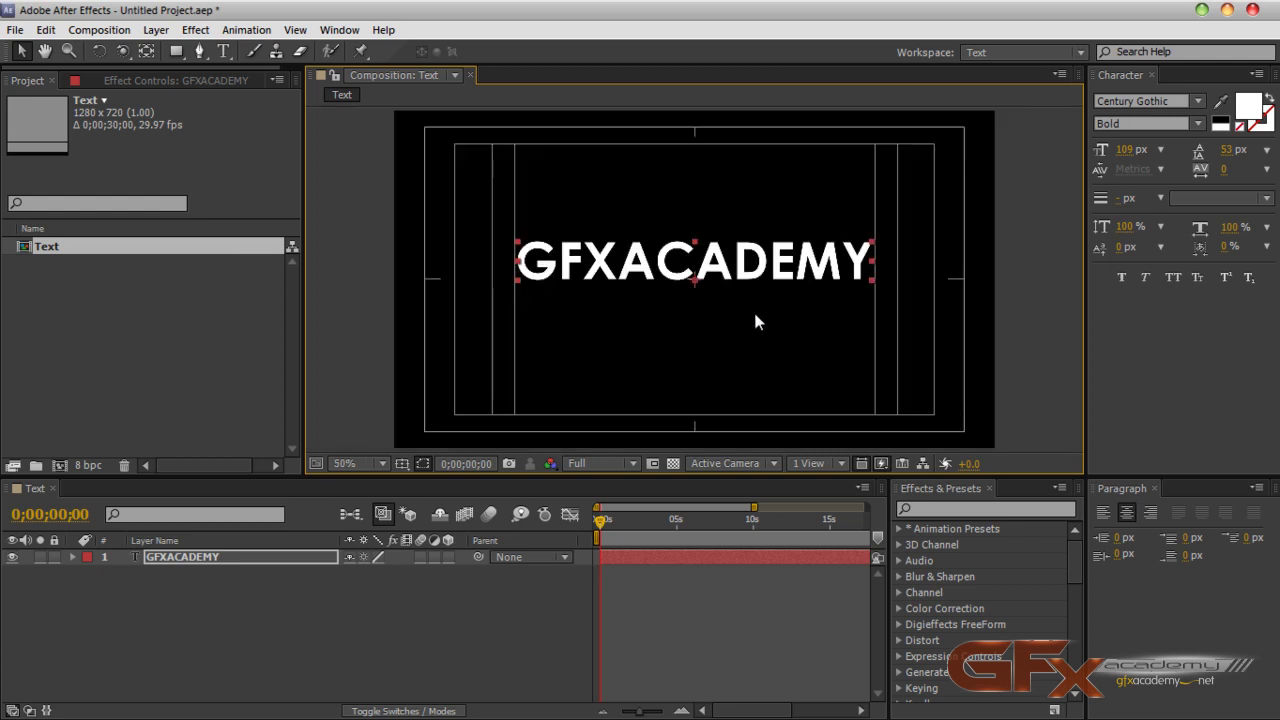
{"action": "left_click", "coordinate": [347, 620]}
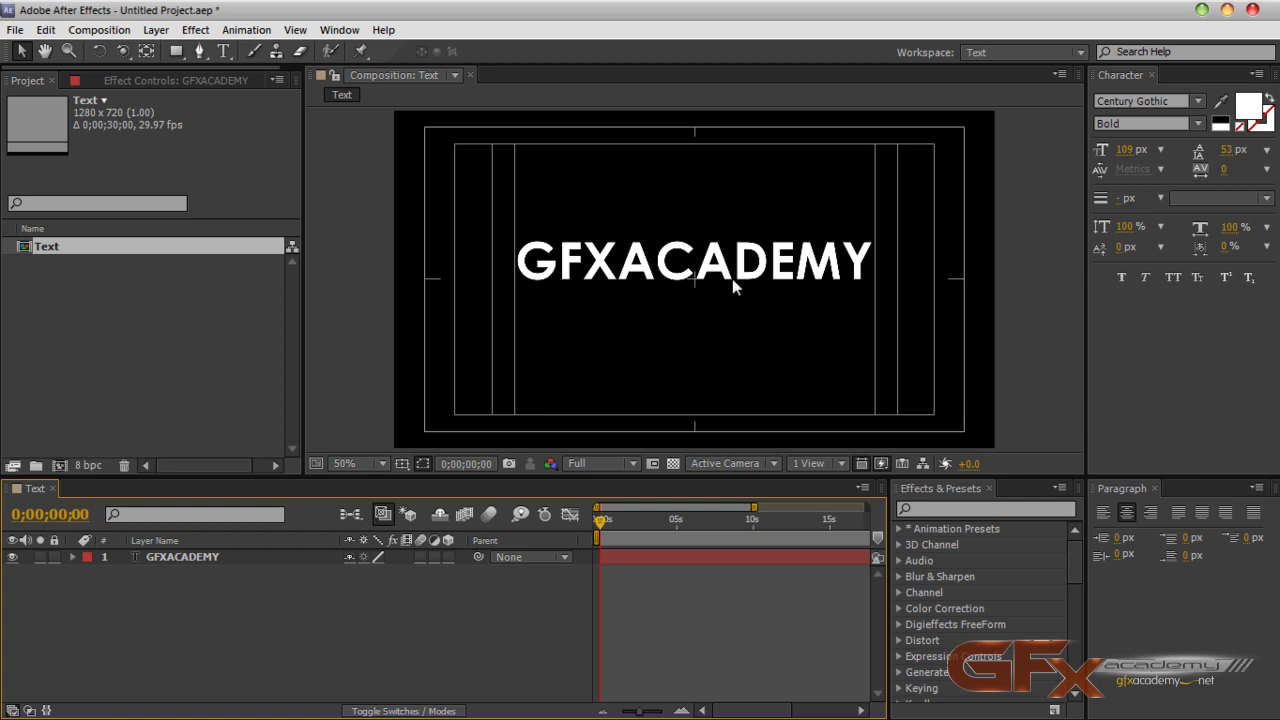
Step: Apply a Gradient Overlay layer style to the GFXACADEMY text layer
{"action": "left_click", "coordinate": [192, 557]}
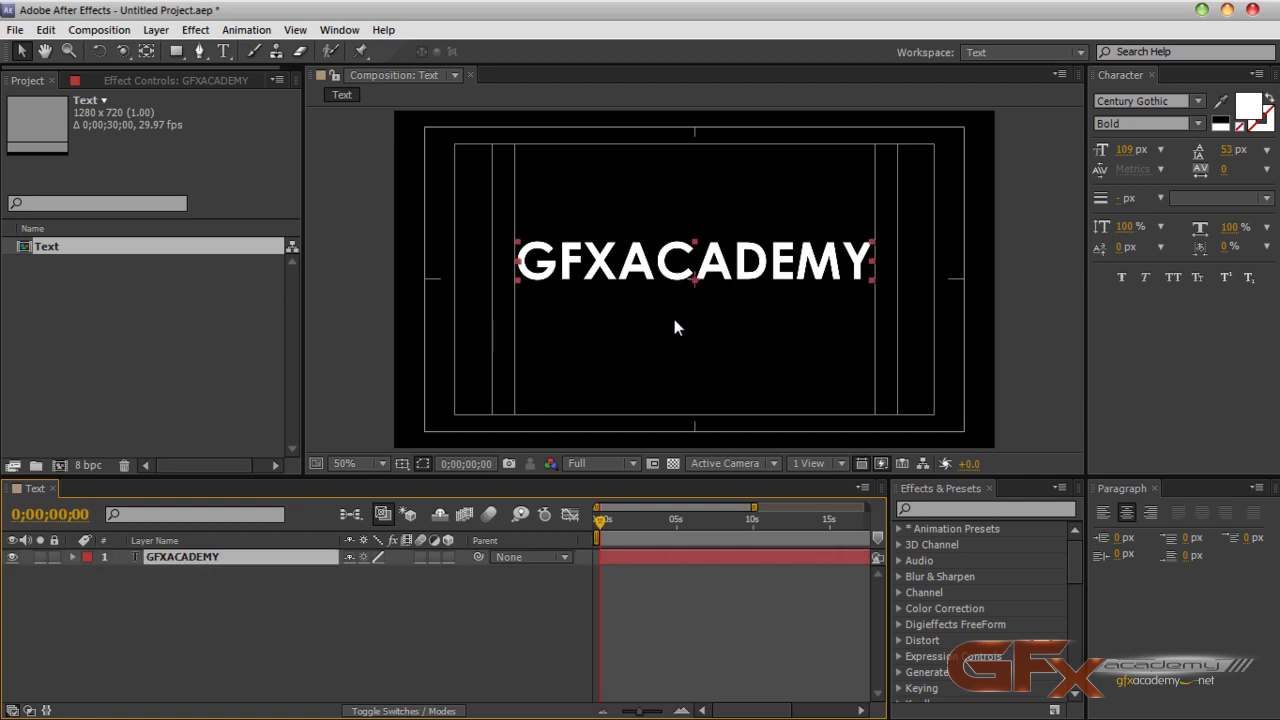
{"action": "key", "text": "slash"}
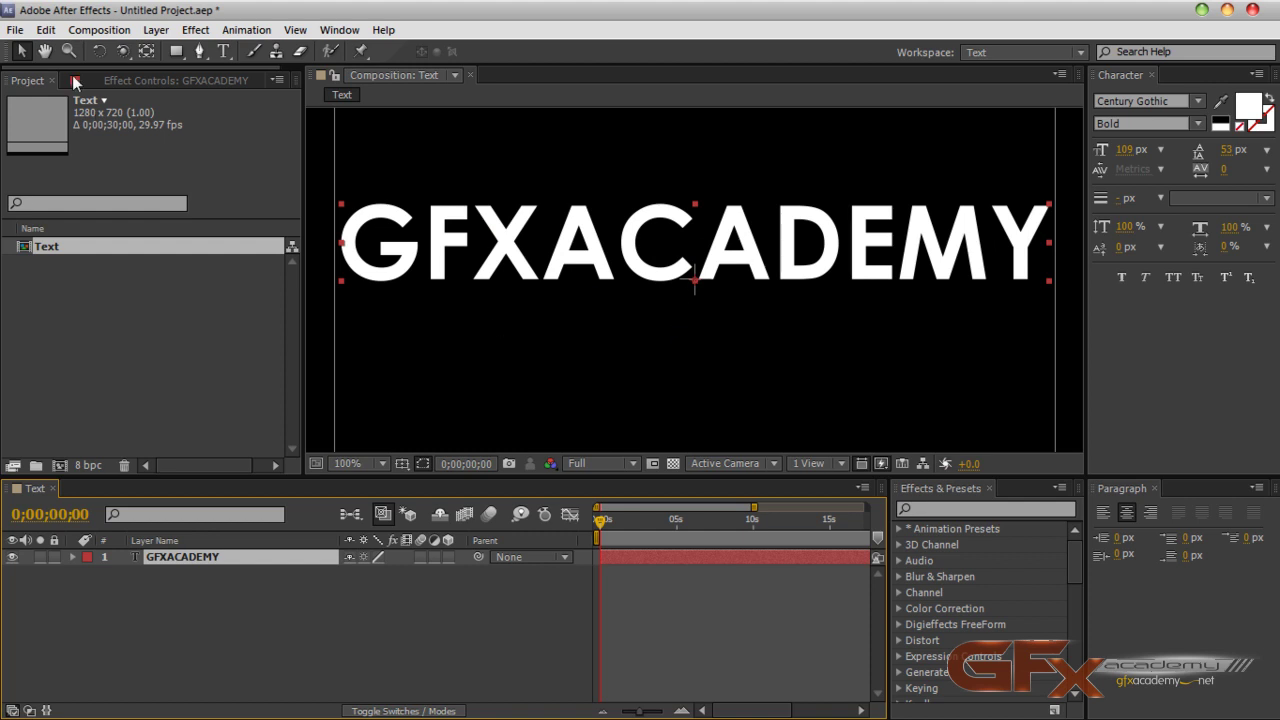
{"action": "left_click", "coordinate": [155, 29]}
{"action": "mouse_move", "coordinate": [364, 462]}
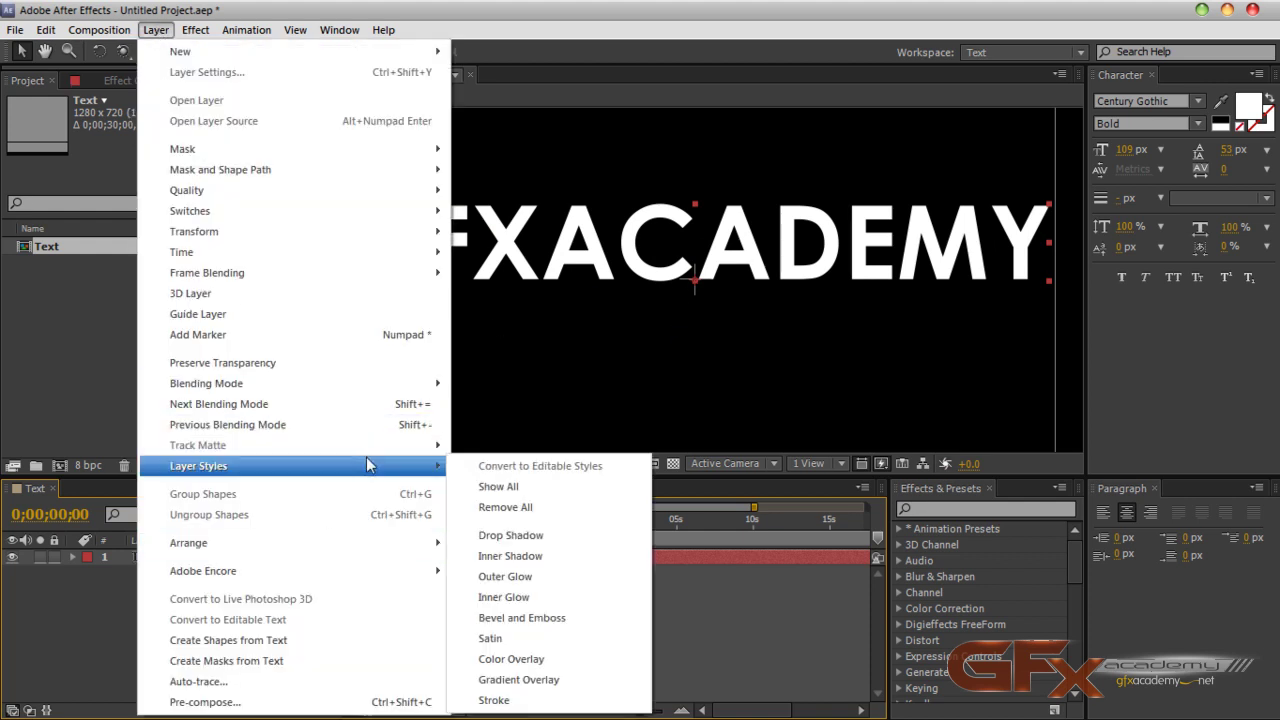
{"action": "left_click", "coordinate": [548, 679]}
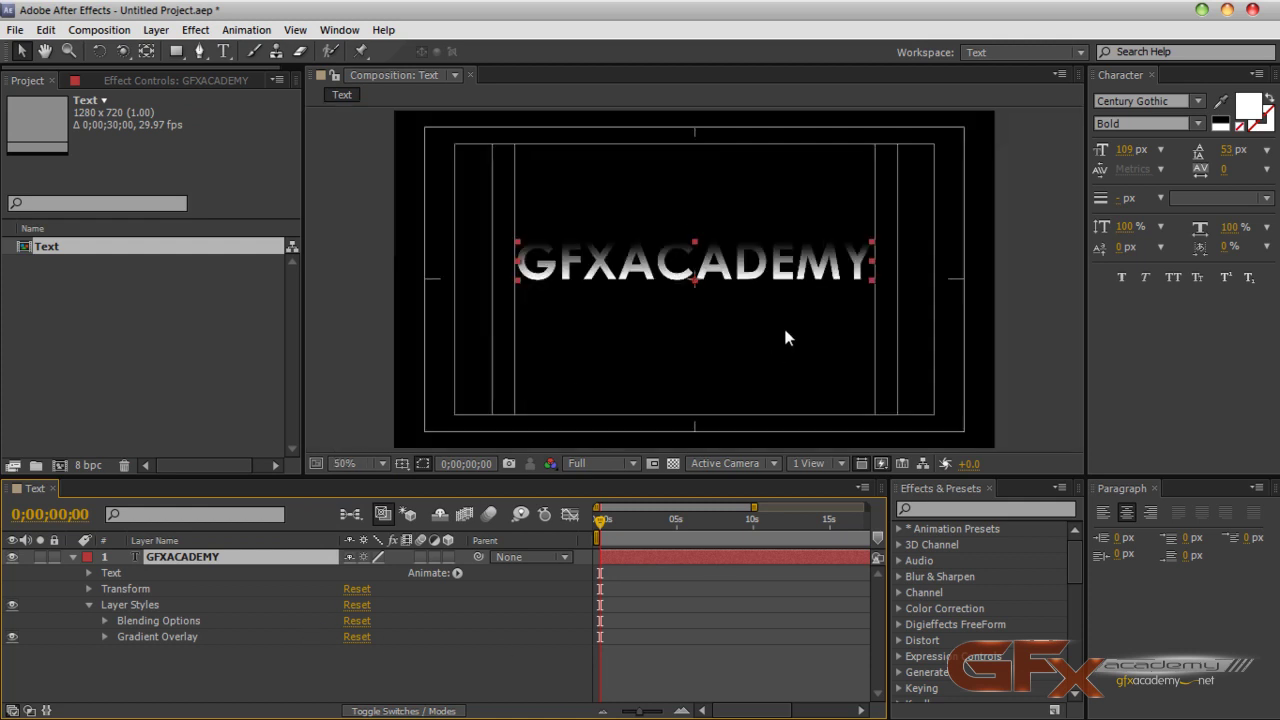
Step: Edit the overlay gradient: set the starting colour to dark grey 444444 and add a light grey middle stop at 48.2%
{"action": "left_click", "coordinate": [105, 636]}
{"action": "left_click", "coordinate": [377, 606]}
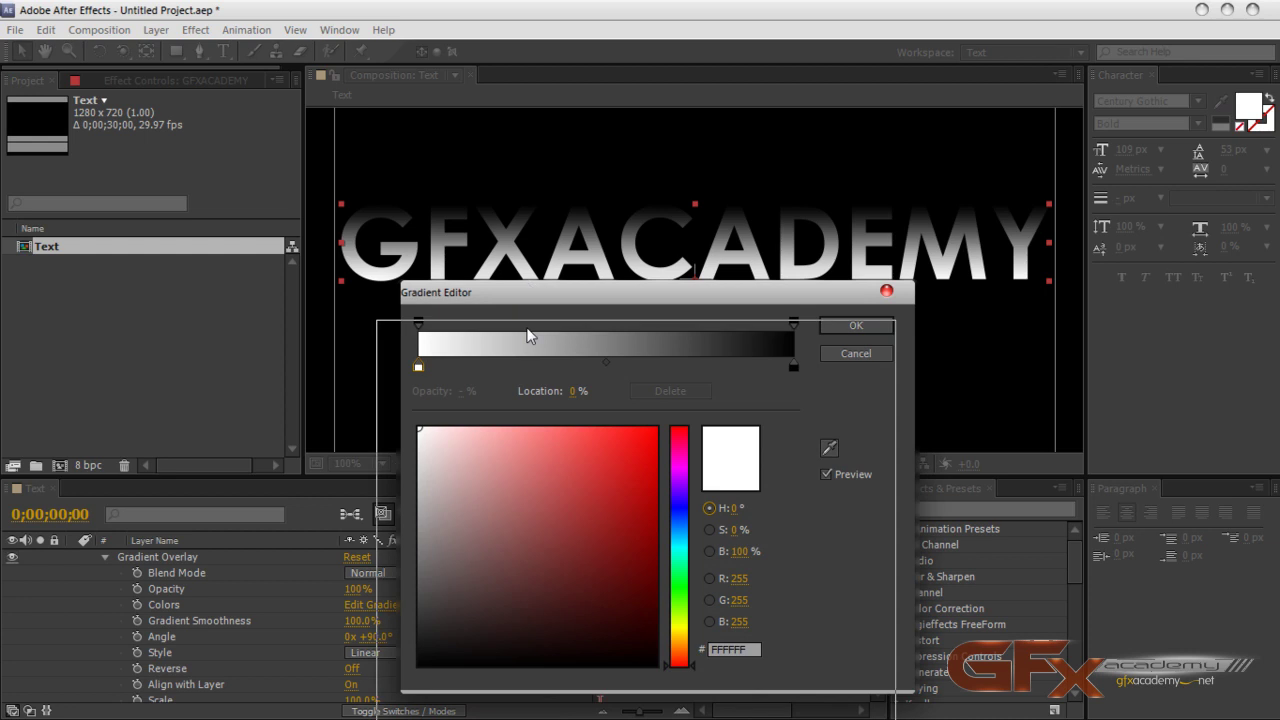
{"action": "left_click_drag", "start_coordinate": [529, 336], "coordinate": [529, 336]}
{"action": "left_click_drag", "start_coordinate": [410, 550], "coordinate": [333, 640]}
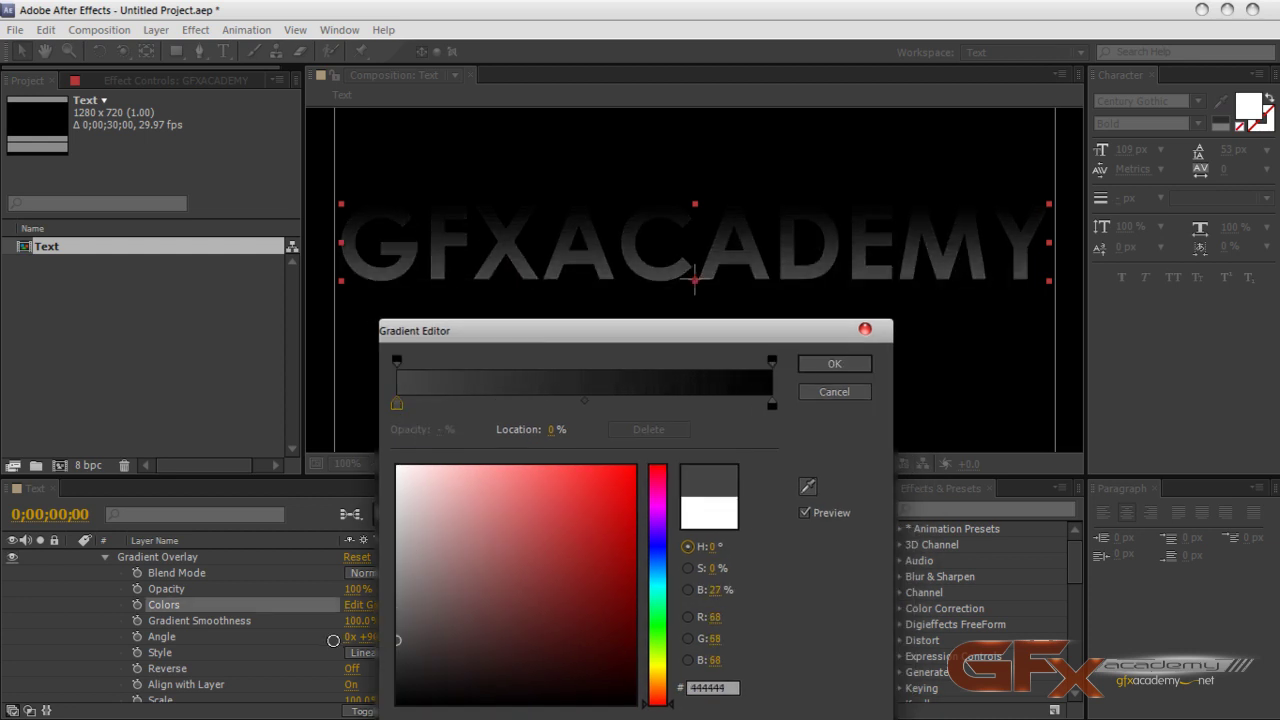
{"action": "left_click", "coordinate": [584, 401]}
{"action": "left_click", "coordinate": [579, 406]}
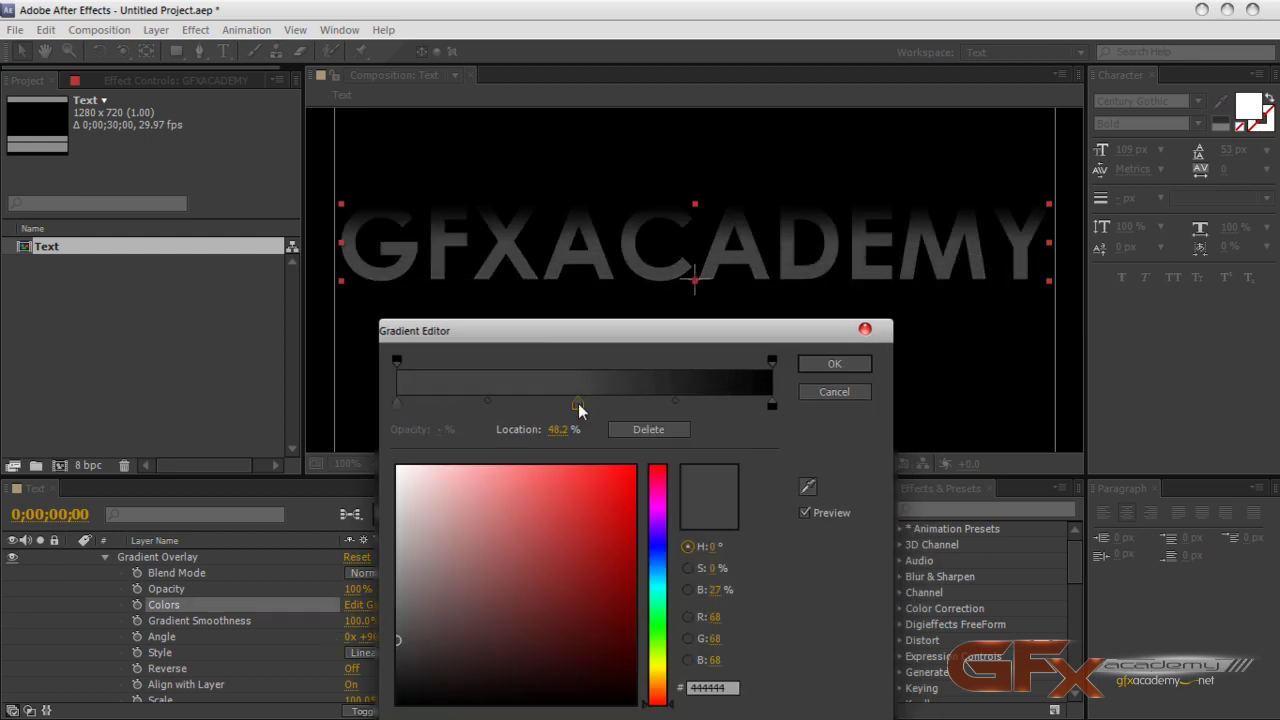
{"action": "left_click_drag", "start_coordinate": [445, 544], "coordinate": [305, 526]}
{"action": "left_click", "coordinate": [818, 366]}
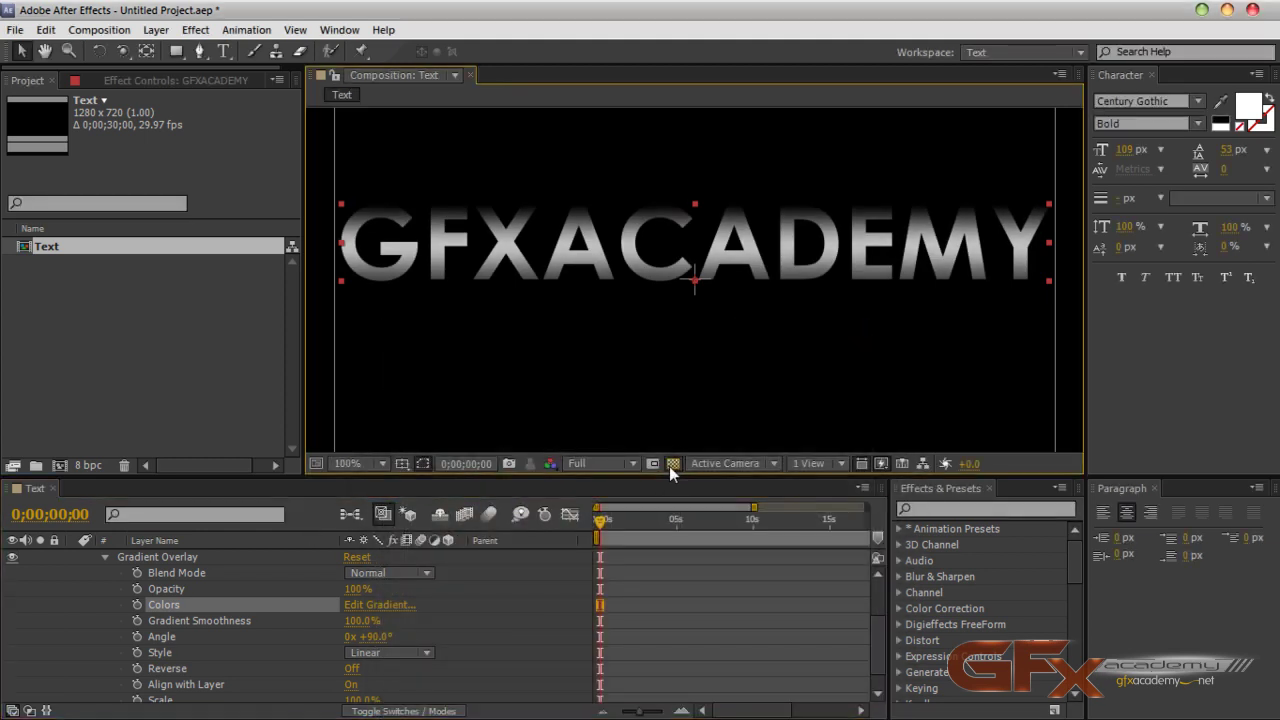
{"action": "left_click", "coordinate": [671, 464]}
{"action": "left_click", "coordinate": [676, 465]}
Step: Add a Stroke layer style to the GFXACADEMY text layer
{"action": "left_click", "coordinate": [105, 557]}
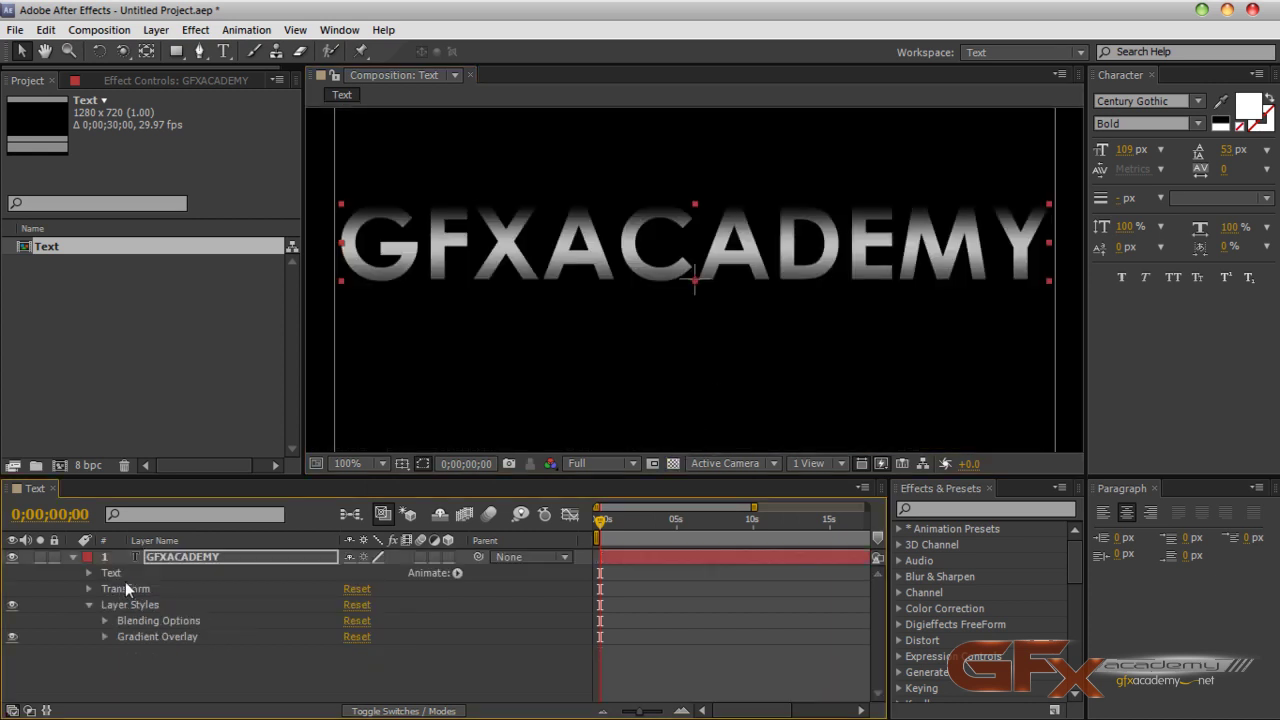
{"action": "left_click", "coordinate": [90, 605]}
{"action": "left_click", "coordinate": [156, 29]}
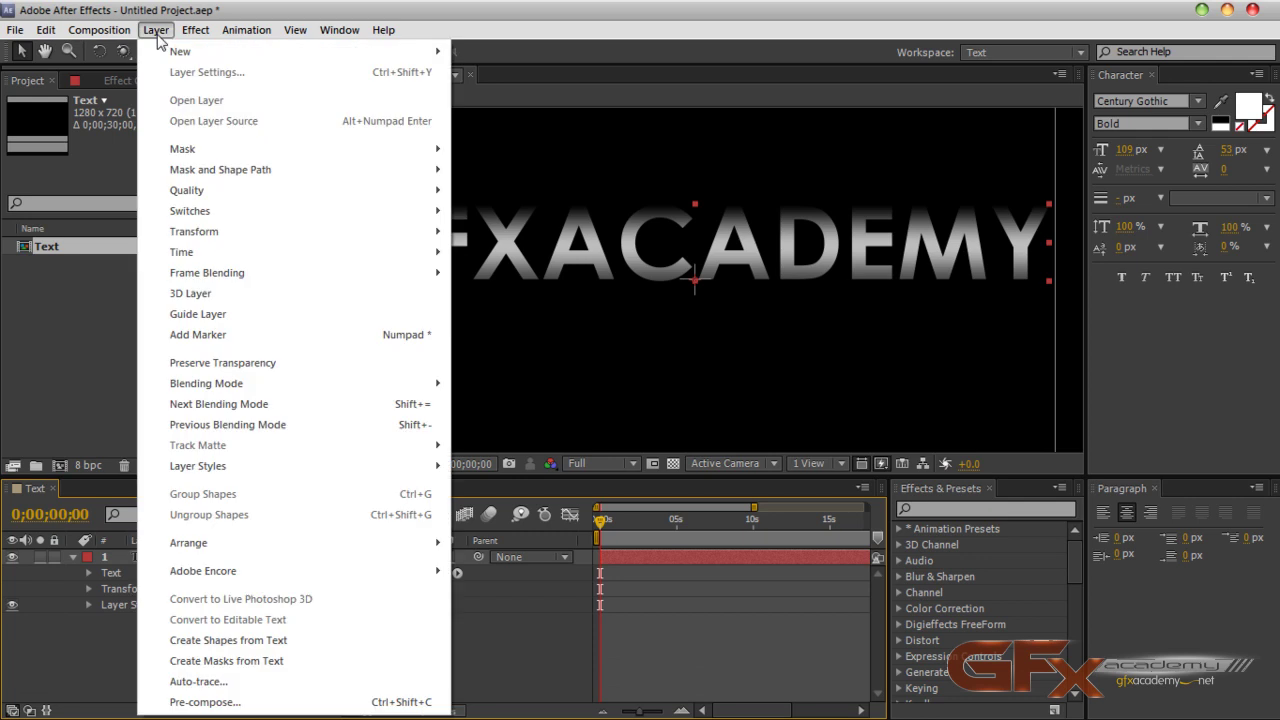
{"action": "mouse_move", "coordinate": [372, 468]}
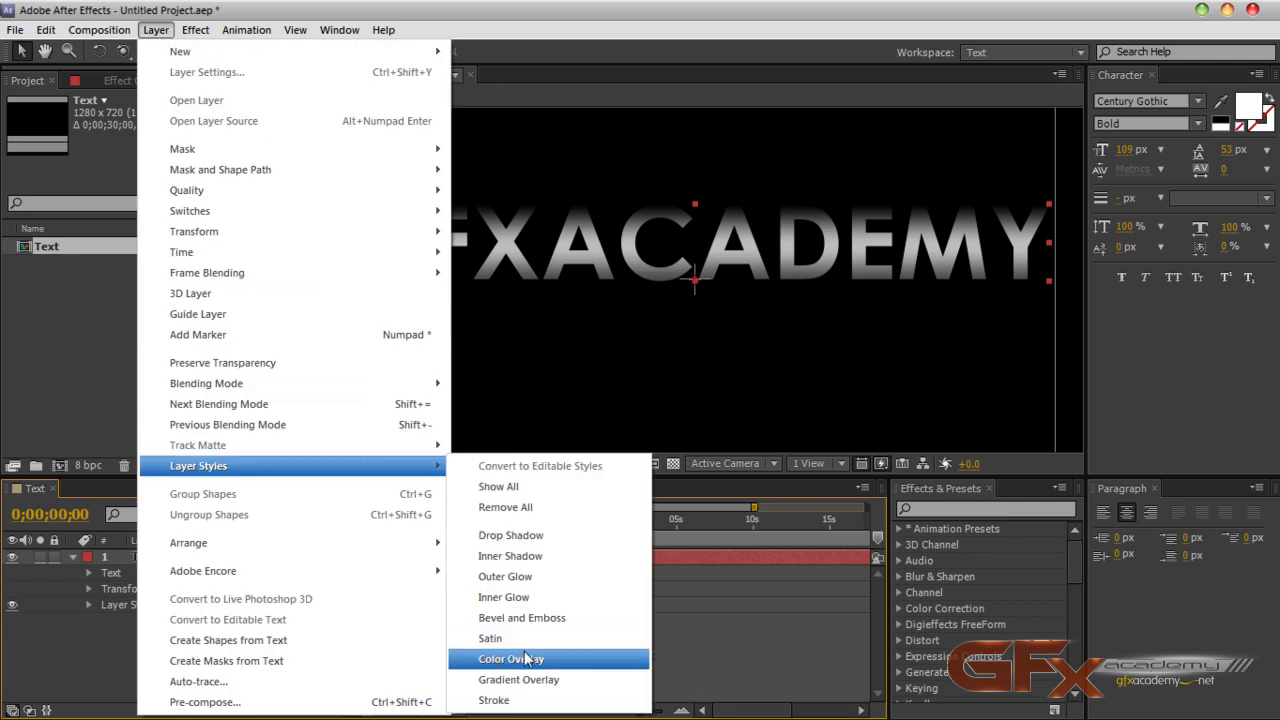
{"action": "left_click", "coordinate": [537, 700]}
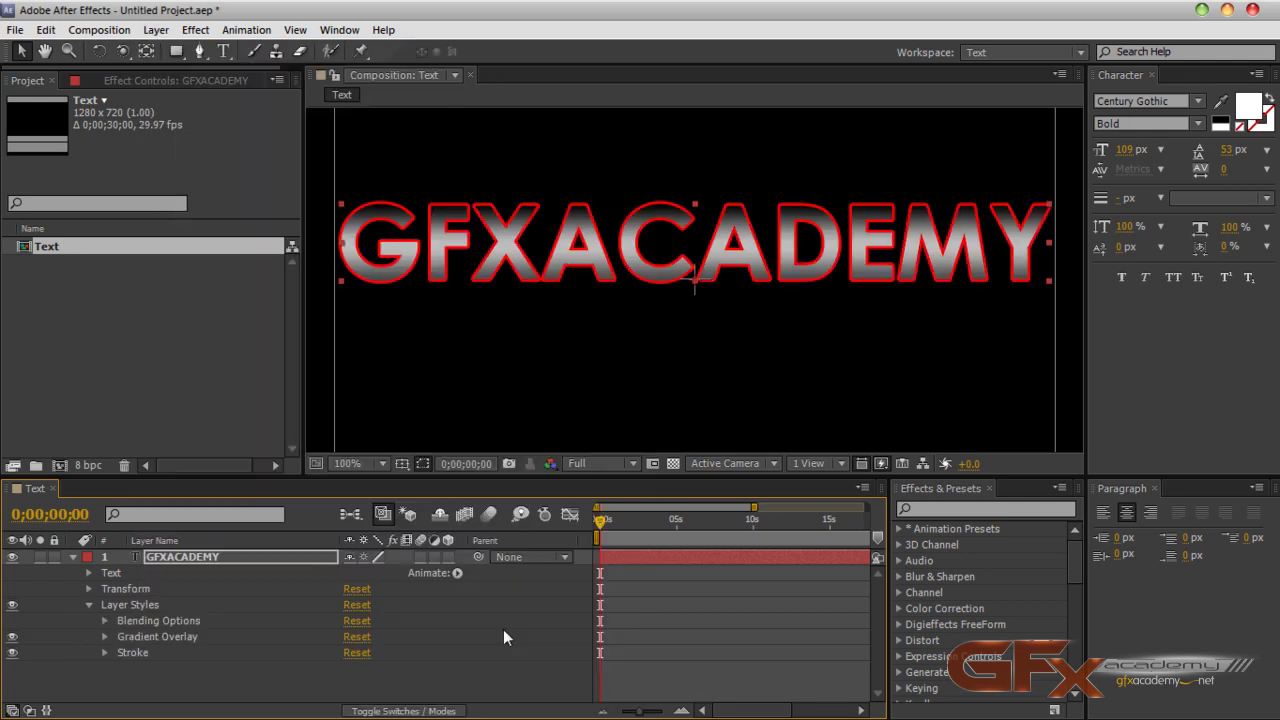
Step: Set the text stroke's colour to grey A2A2A2 and collapse the layer's properties
{"action": "left_click", "coordinate": [106, 651]}
{"action": "left_click", "coordinate": [355, 646]}
{"action": "mouse_move", "coordinate": [165, 430]}
{"action": "left_mouse_down"}
{"action": "mouse_move", "coordinate": [60, 440]}
{"action": "mouse_move", "coordinate": [50, 470]}
{"action": "mouse_move", "coordinate": [45, 444]}
{"action": "mouse_move", "coordinate": [40, 560]}
{"action": "mouse_move", "coordinate": [36, 503]}
{"action": "left_mouse_up"}
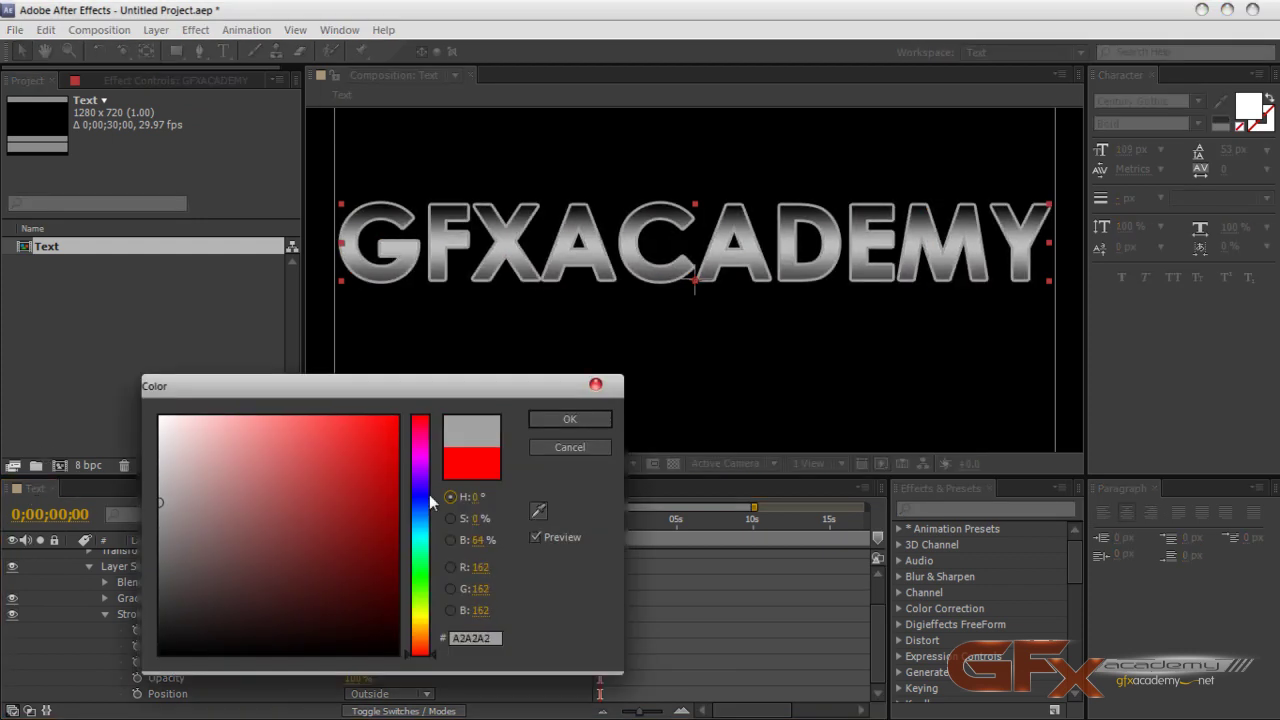
{"action": "left_click", "coordinate": [569, 419]}
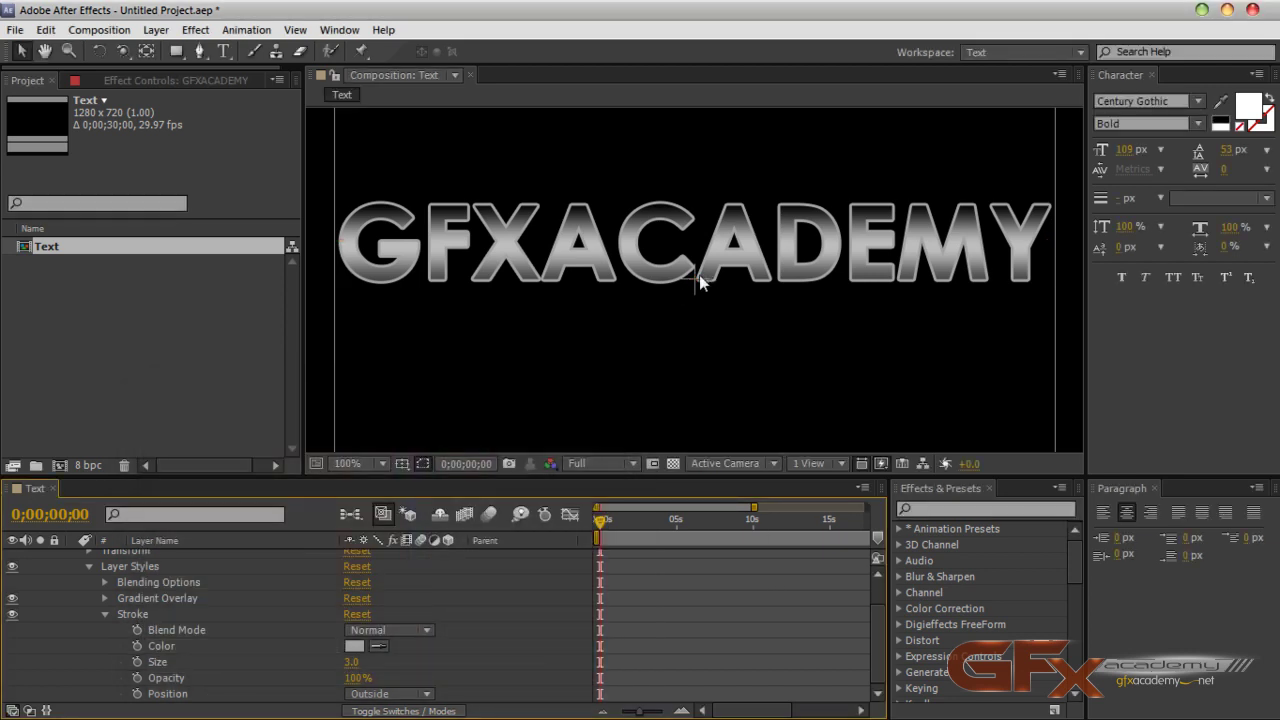
{"action": "scroll", "coordinate": [76, 598], "scroll_direction": "up", "scroll_amount": 2}
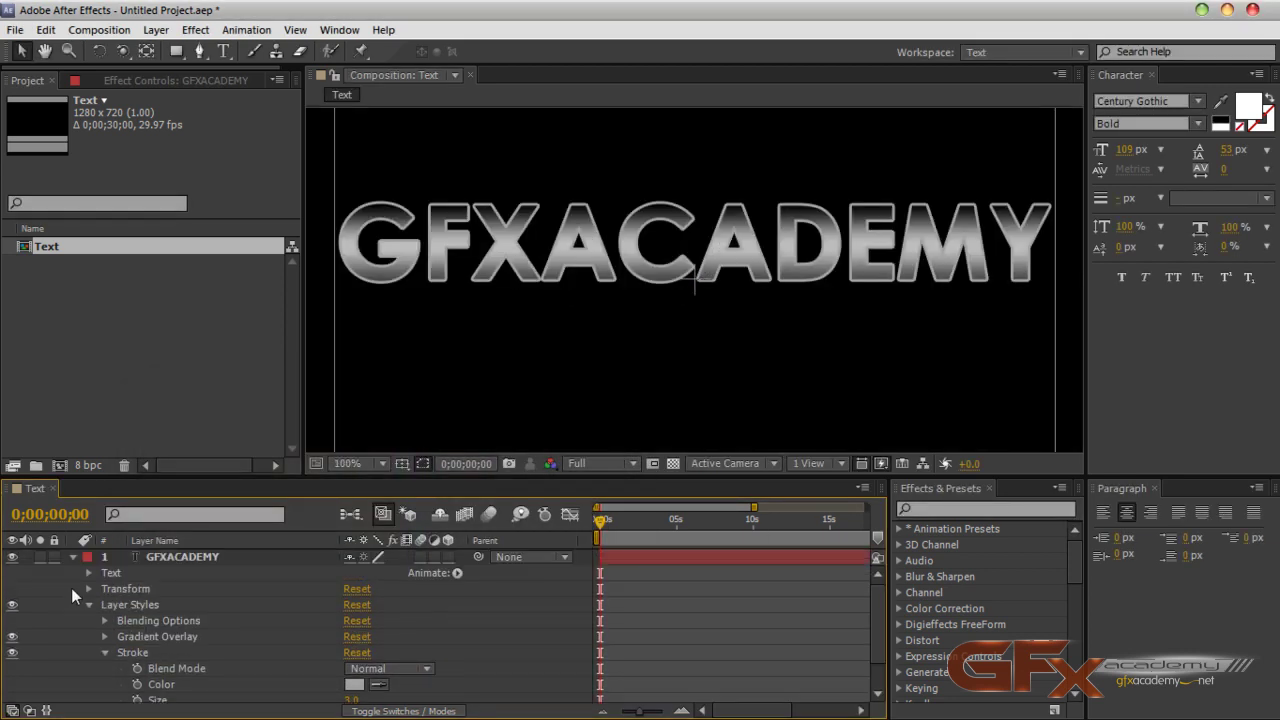
{"action": "left_click", "coordinate": [72, 556]}
Step: Duplicate the GFXACADEMY text layer and hide the original layer underneath
{"action": "left_click_drag", "start_coordinate": [439, 484], "coordinate": [441, 505]}
{"action": "left_click", "coordinate": [280, 580]}
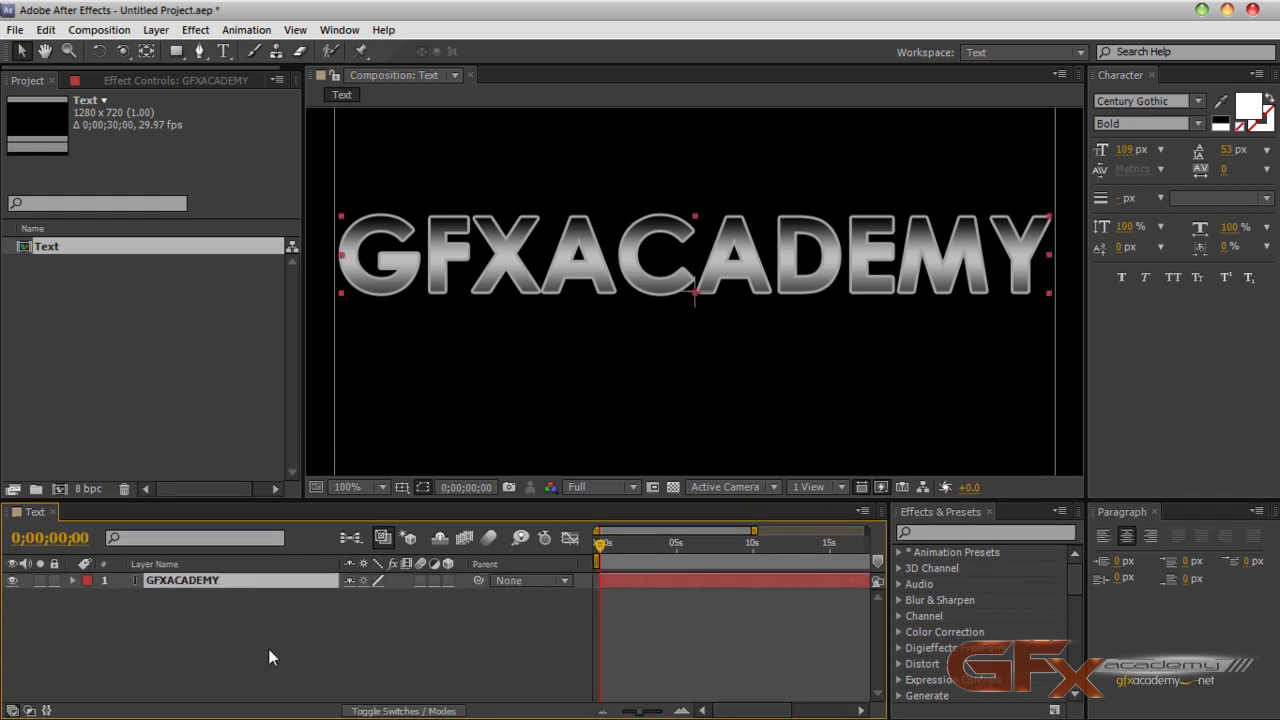
{"action": "key", "text": "ctrl+d"}
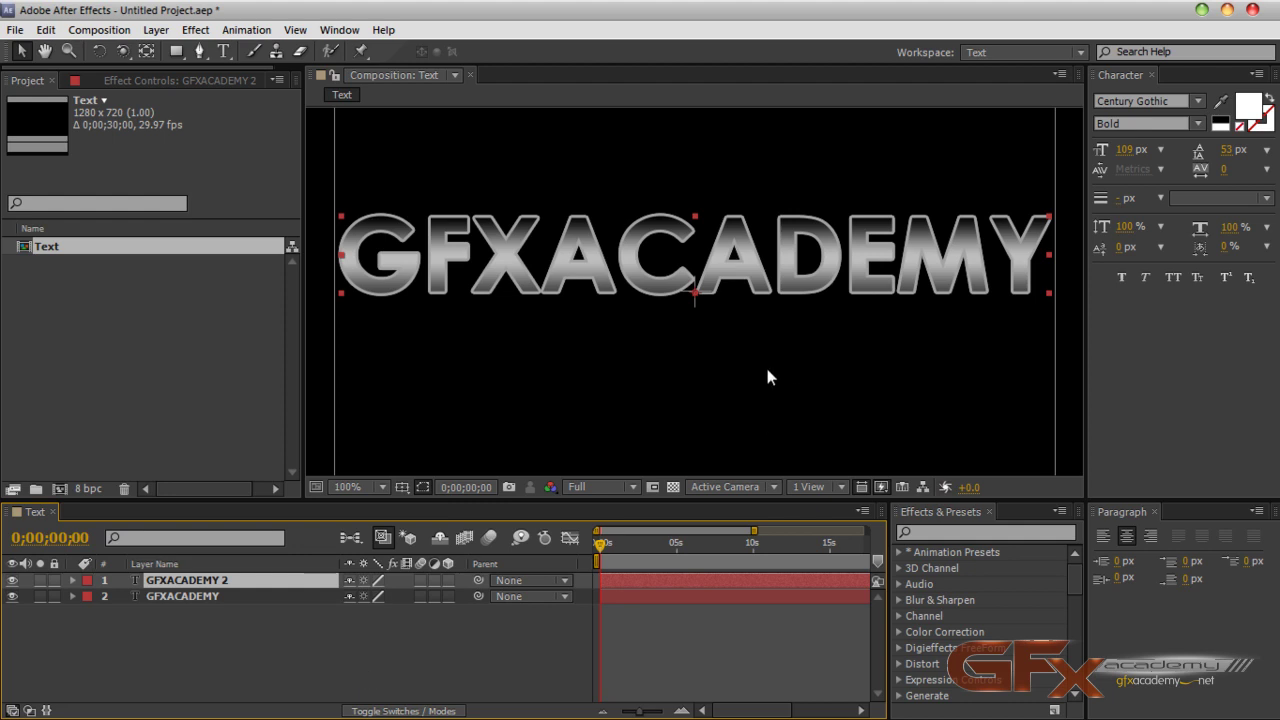
{"action": "left_click", "coordinate": [957, 532]}
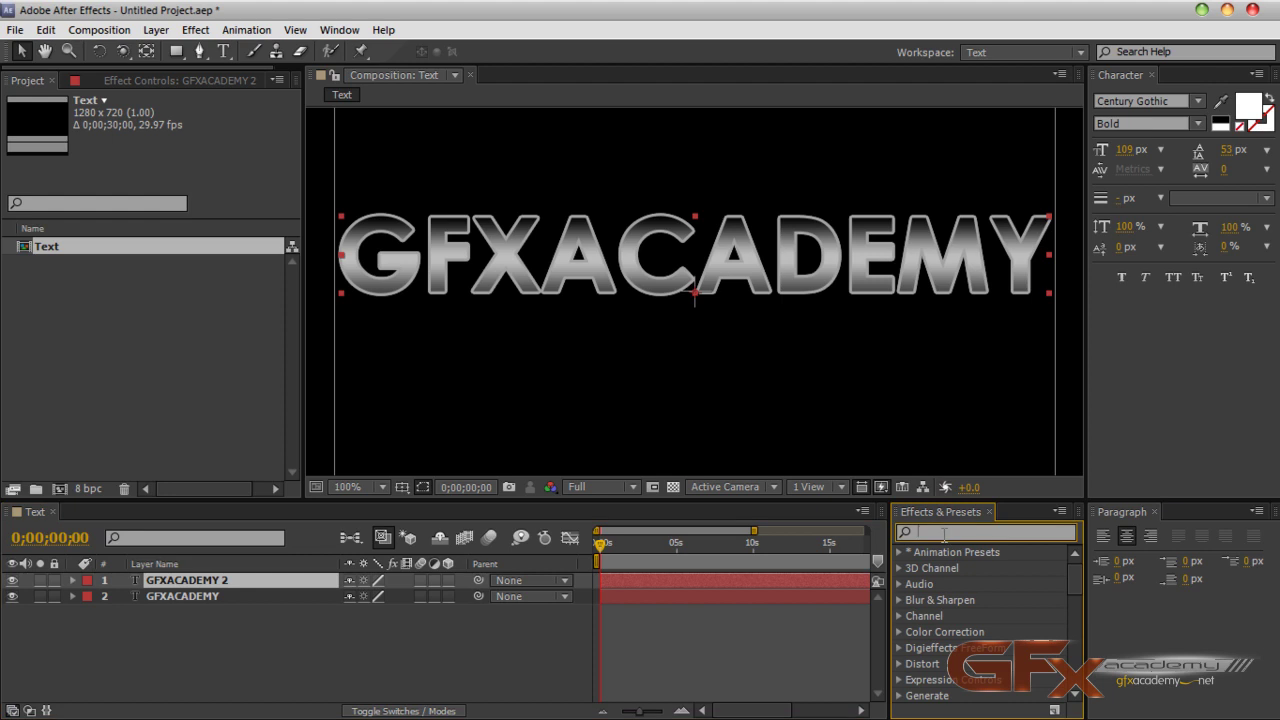
{"action": "left_click", "coordinate": [12, 596]}
Step: Apply the Find Edges effect to the duplicated text layer GFXACADEMY 2 and enable its Invert option
{"action": "left_click", "coordinate": [966, 533]}
{"action": "type", "text": "find"}
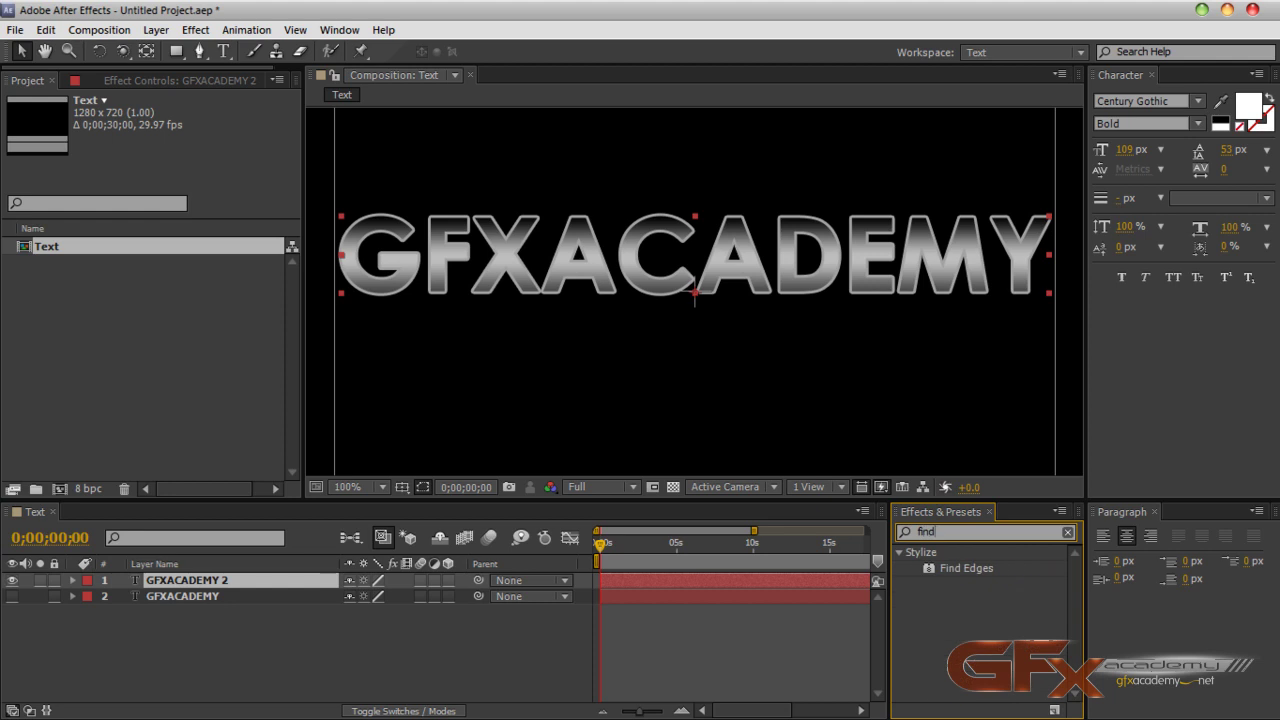
{"action": "double_click", "coordinate": [960, 567]}
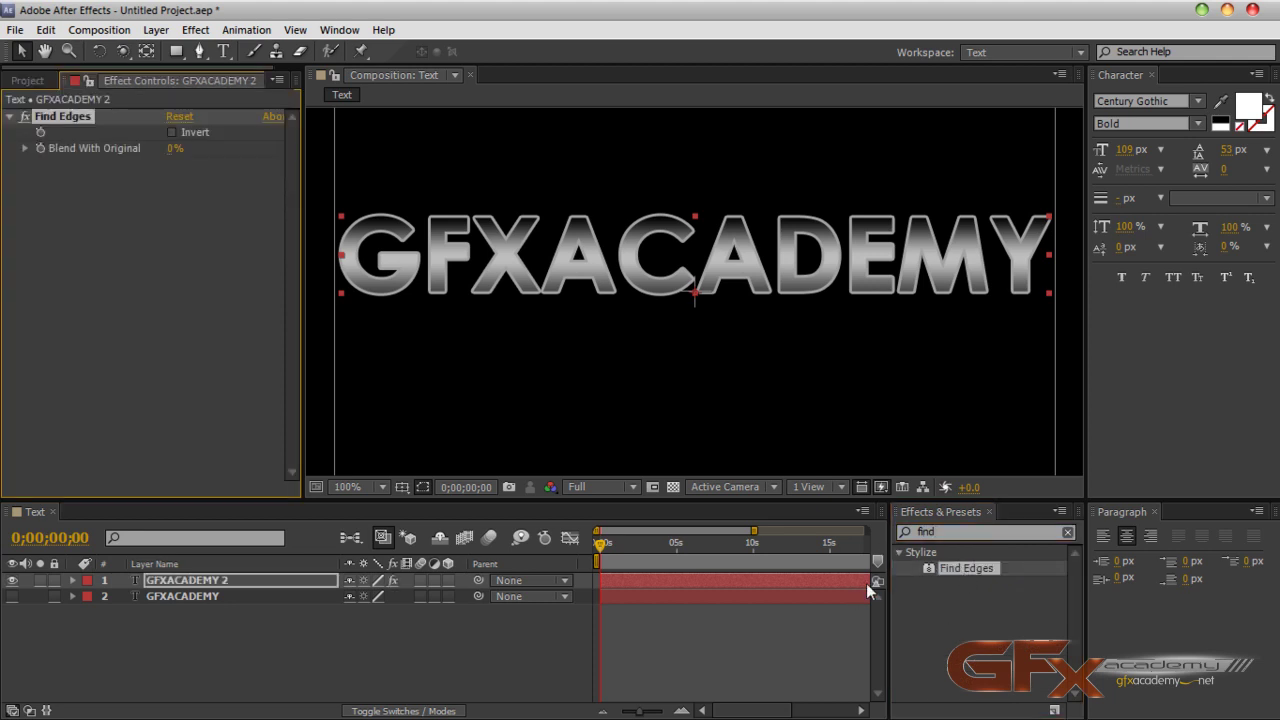
{"action": "left_click", "coordinate": [201, 581]}
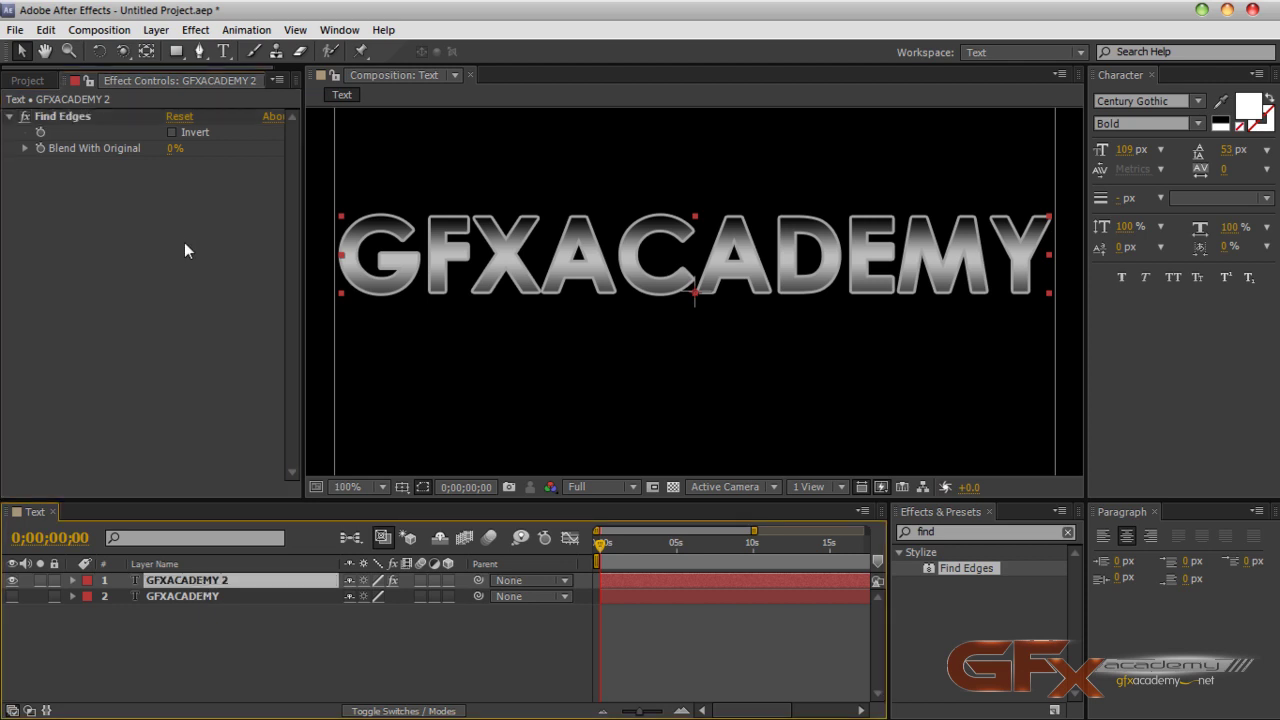
{"action": "left_click", "coordinate": [173, 140]}
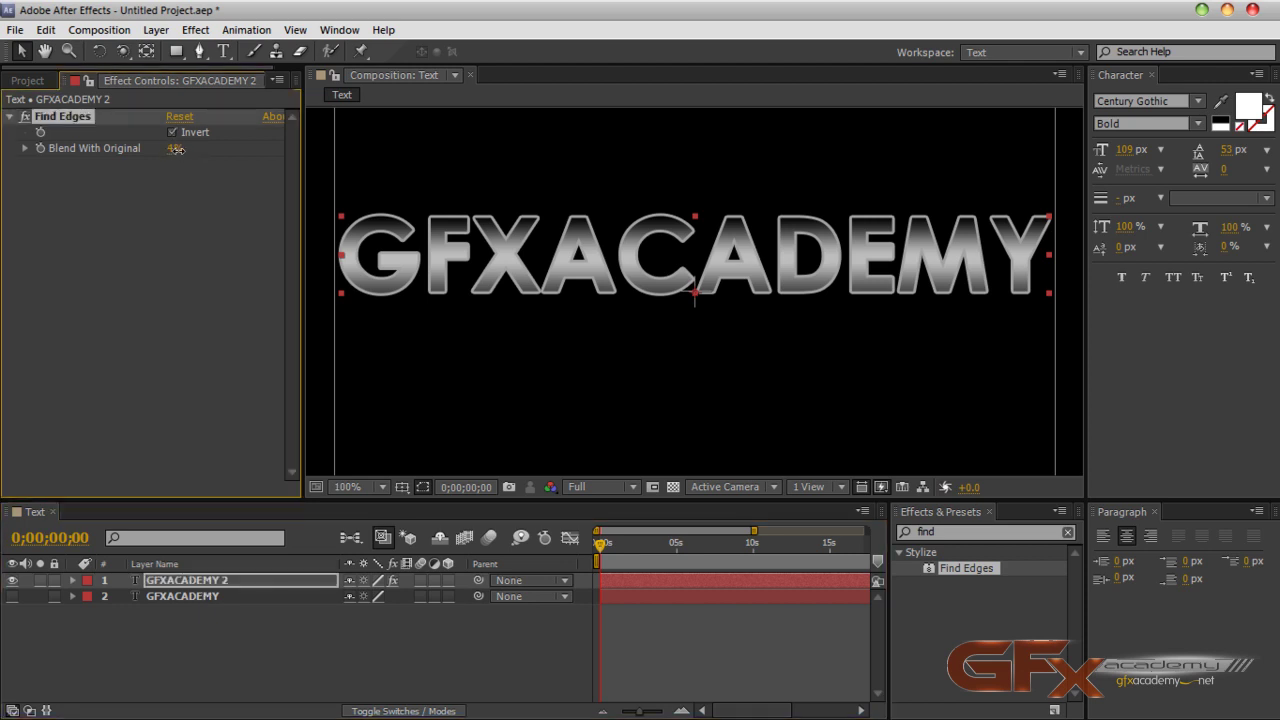
Step: Delete all layer styles from GFXACADEMY 2 and collapse the layer's properties
{"action": "left_click", "coordinate": [190, 584]}
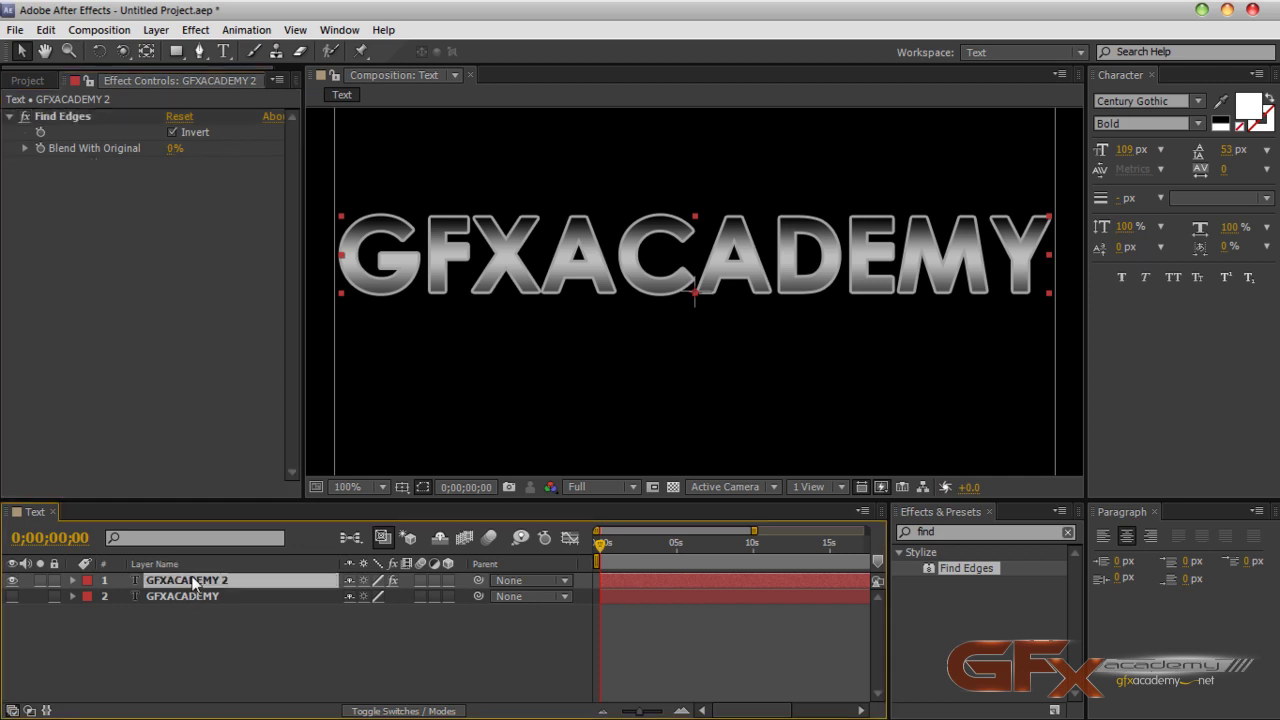
{"action": "left_click", "coordinate": [72, 581]}
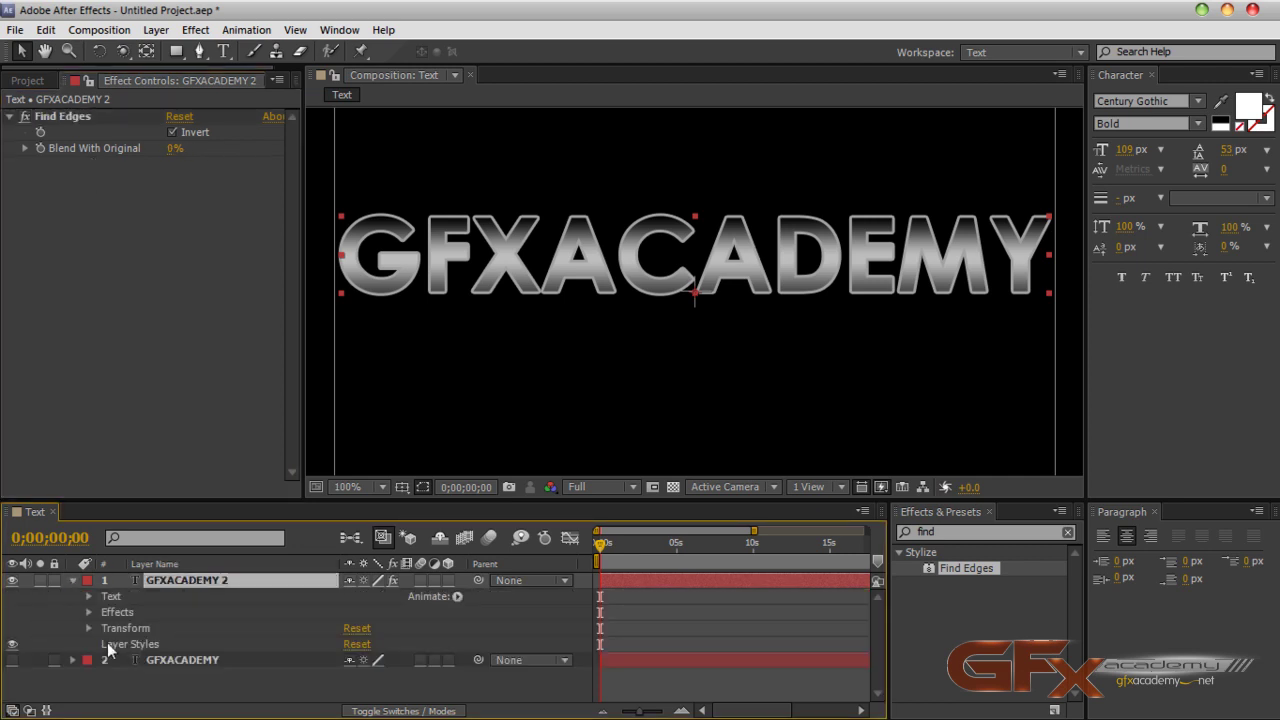
{"action": "left_click", "coordinate": [130, 646]}
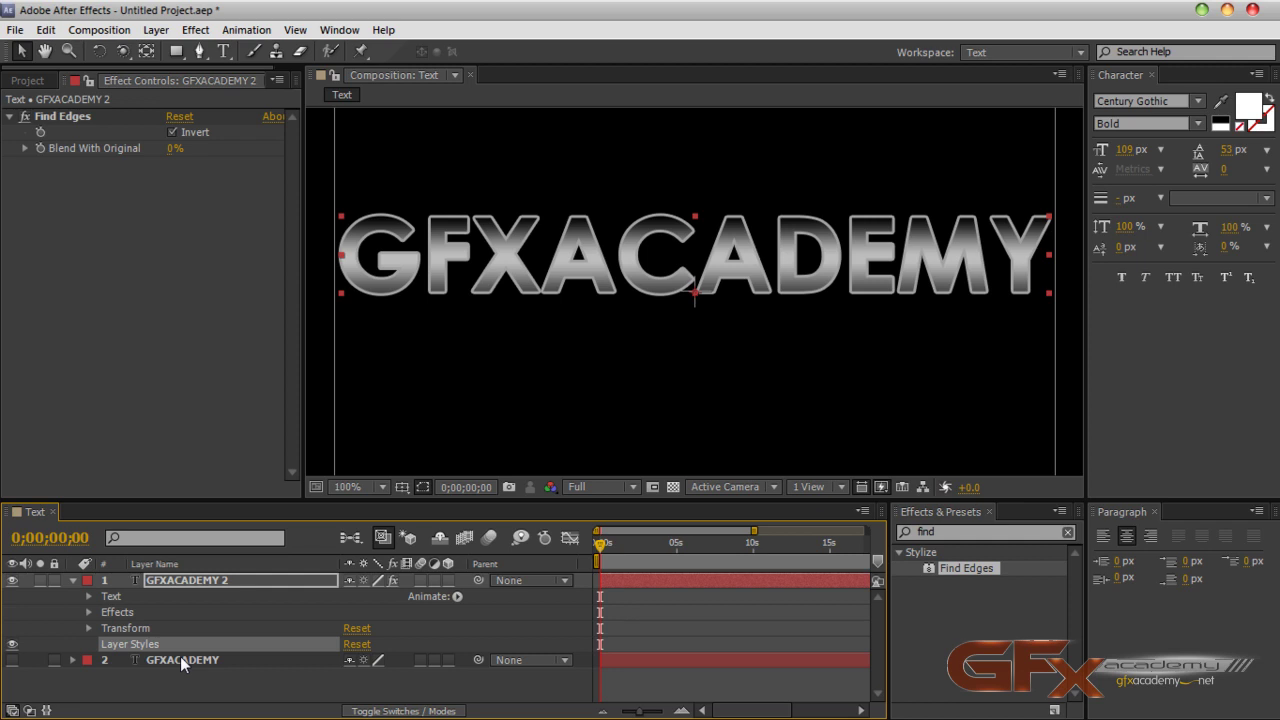
{"action": "key", "text": "Delete"}
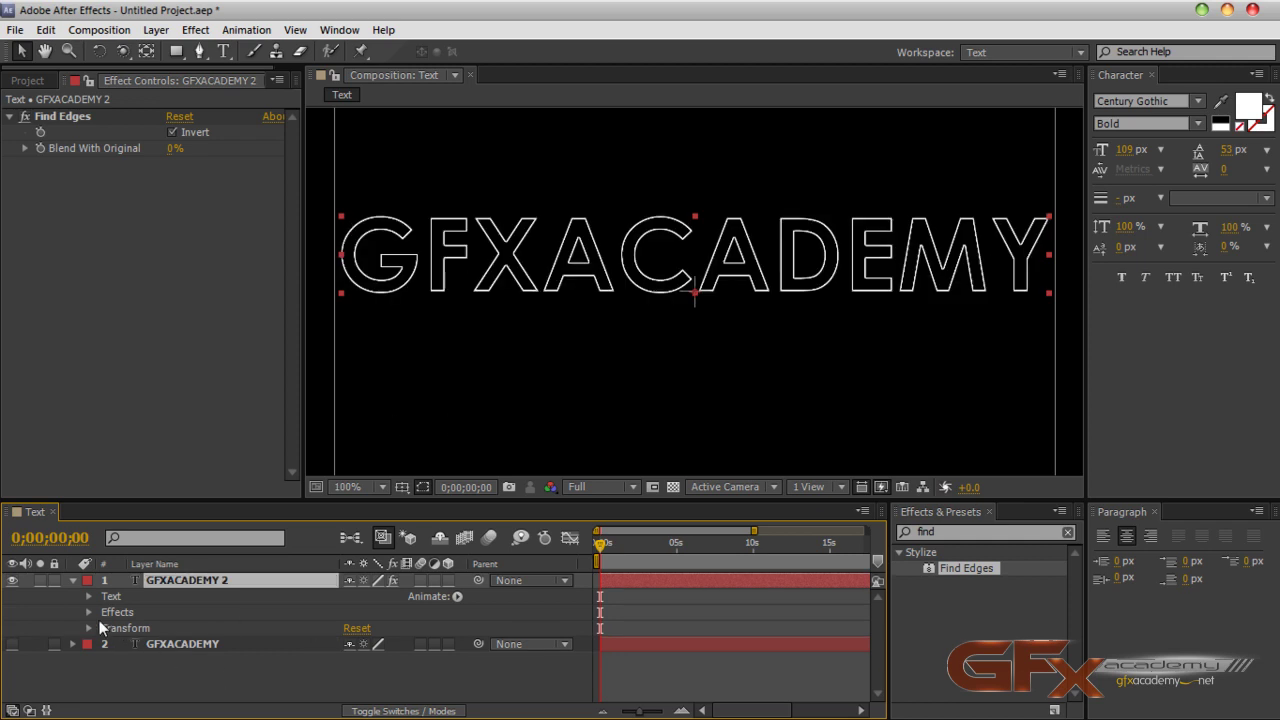
{"action": "left_click", "coordinate": [72, 581]}
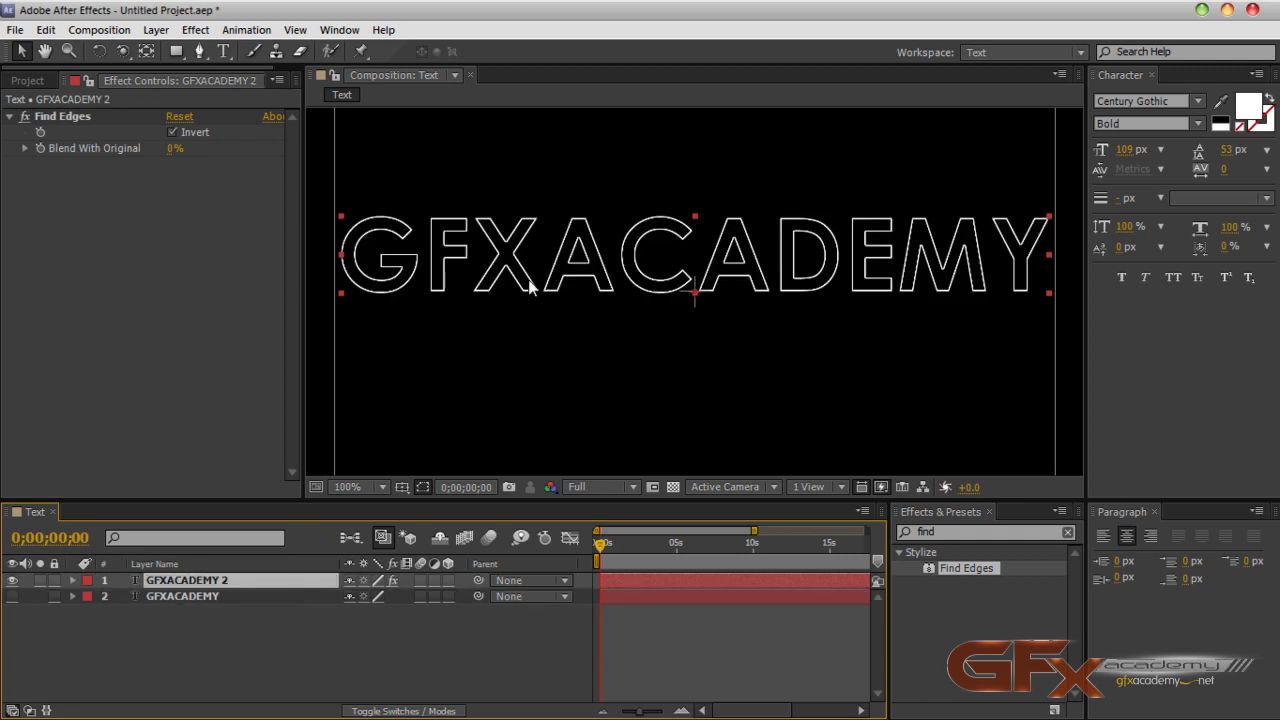
{"action": "left_click", "coordinate": [172, 132]}
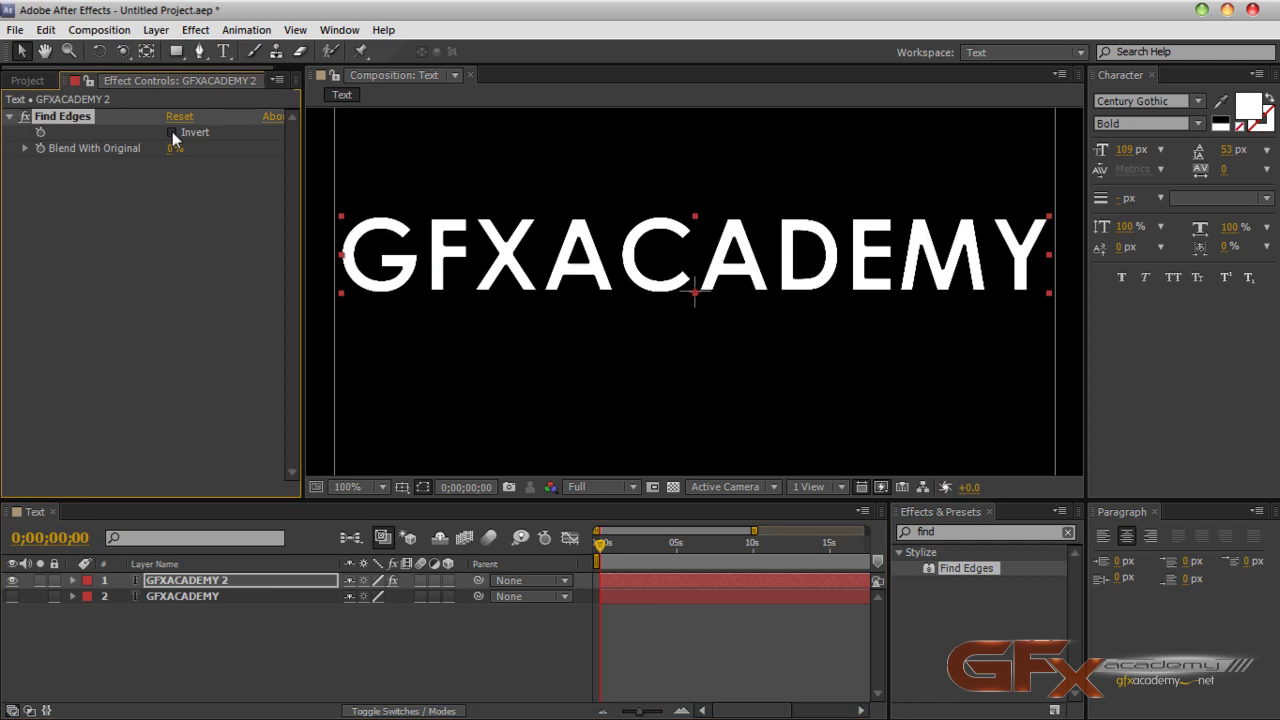
{"action": "left_click", "coordinate": [172, 132]}
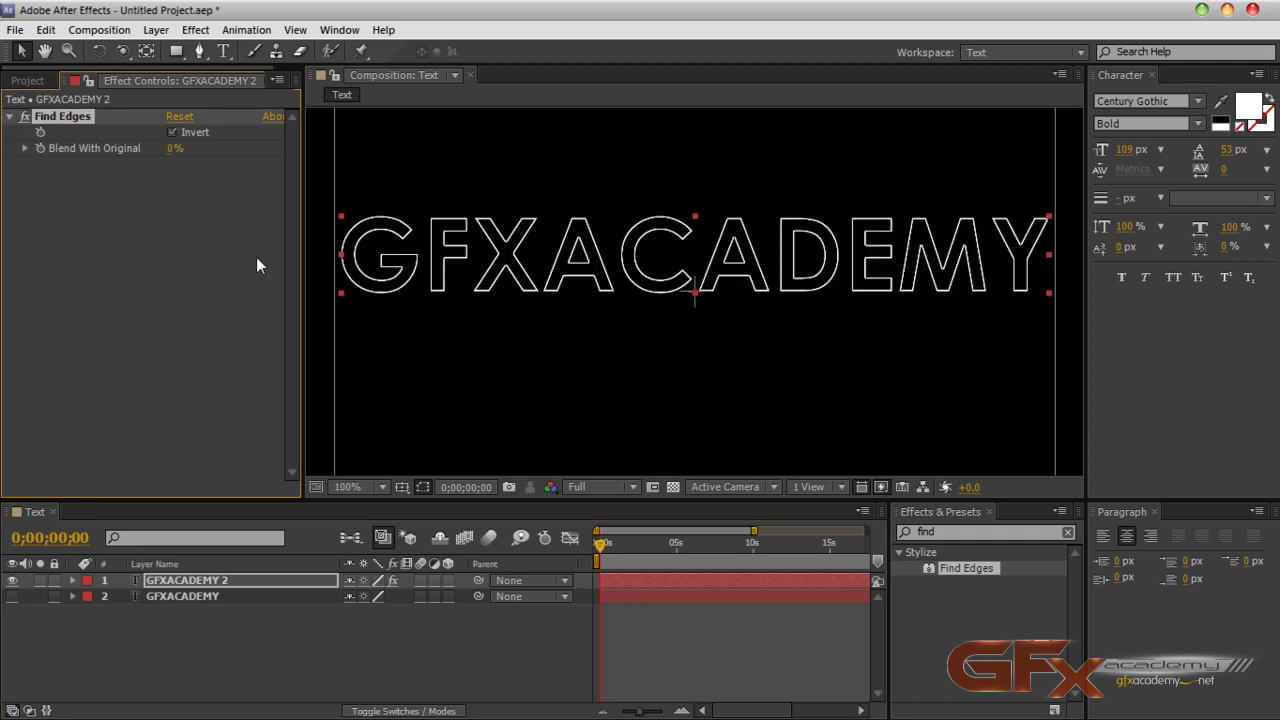
{"action": "left_click", "coordinate": [672, 487]}
{"action": "left_click", "coordinate": [672, 487]}
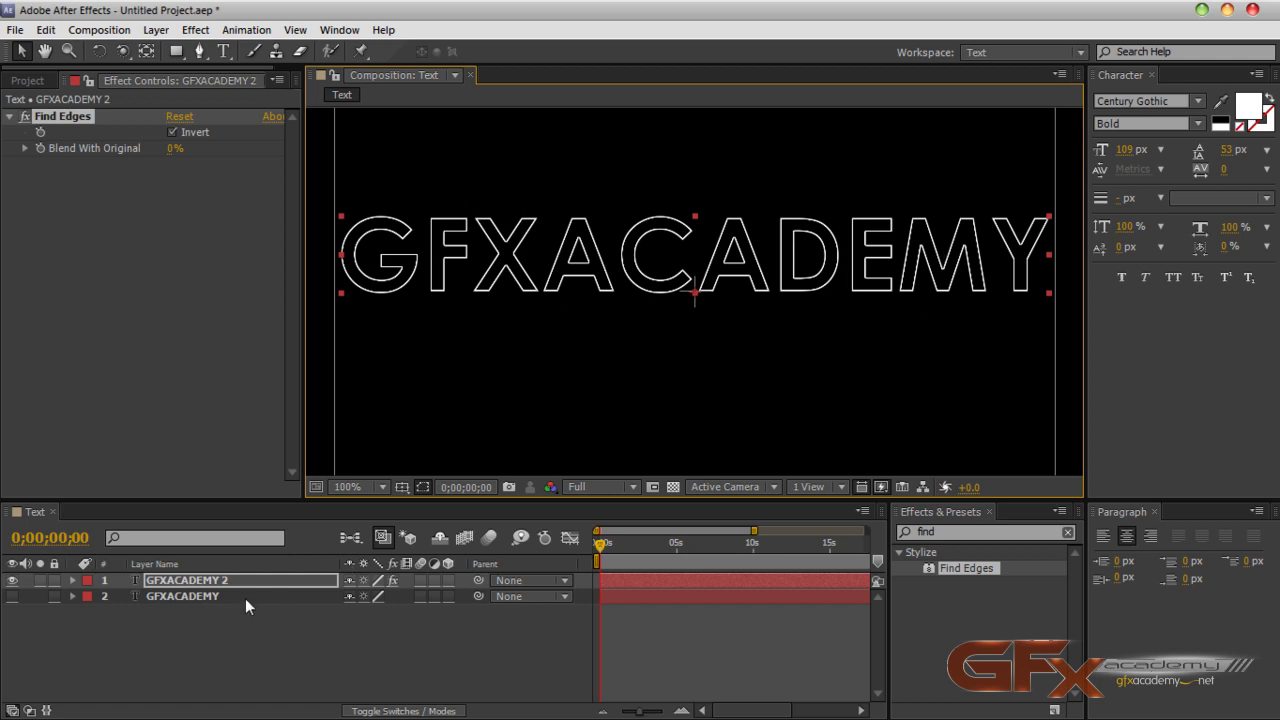
Step: Set the blending mode of GFXACADEMY 2 to Add and make the original GFXACADEMY layer visible again
{"action": "key", "text": "F4"}
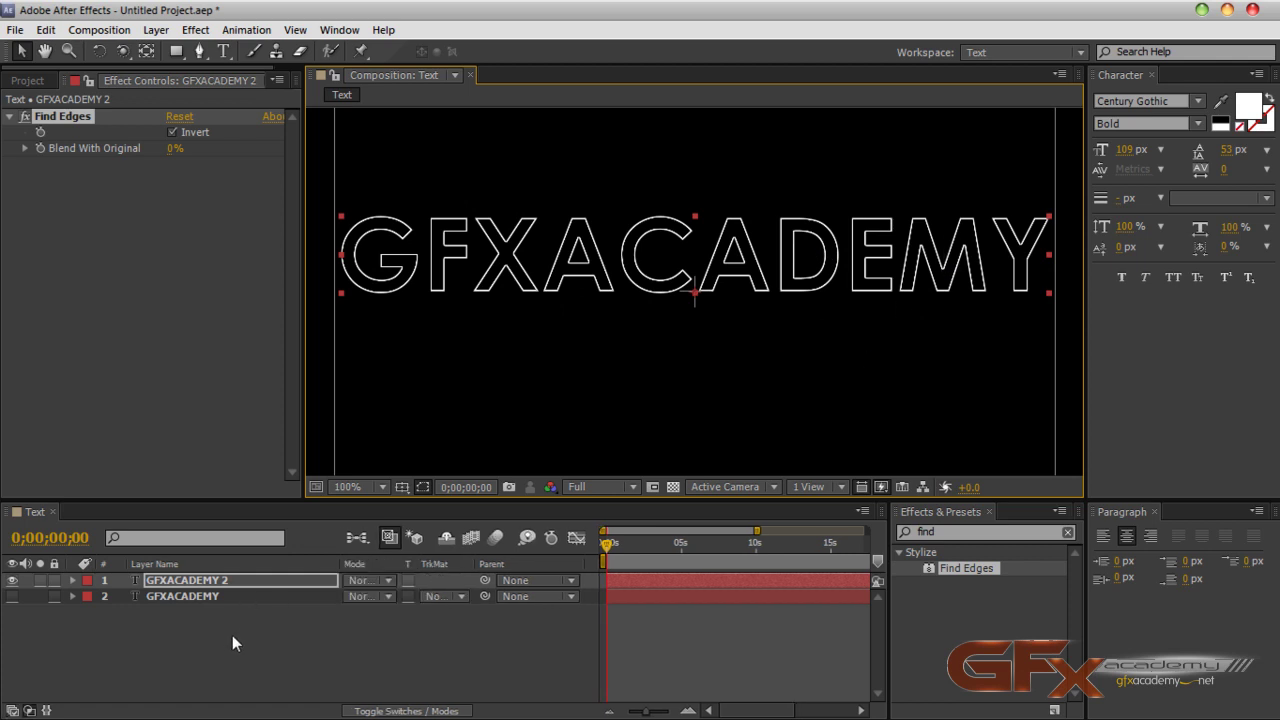
{"action": "left_click", "coordinate": [370, 580]}
{"action": "left_click", "coordinate": [372, 202]}
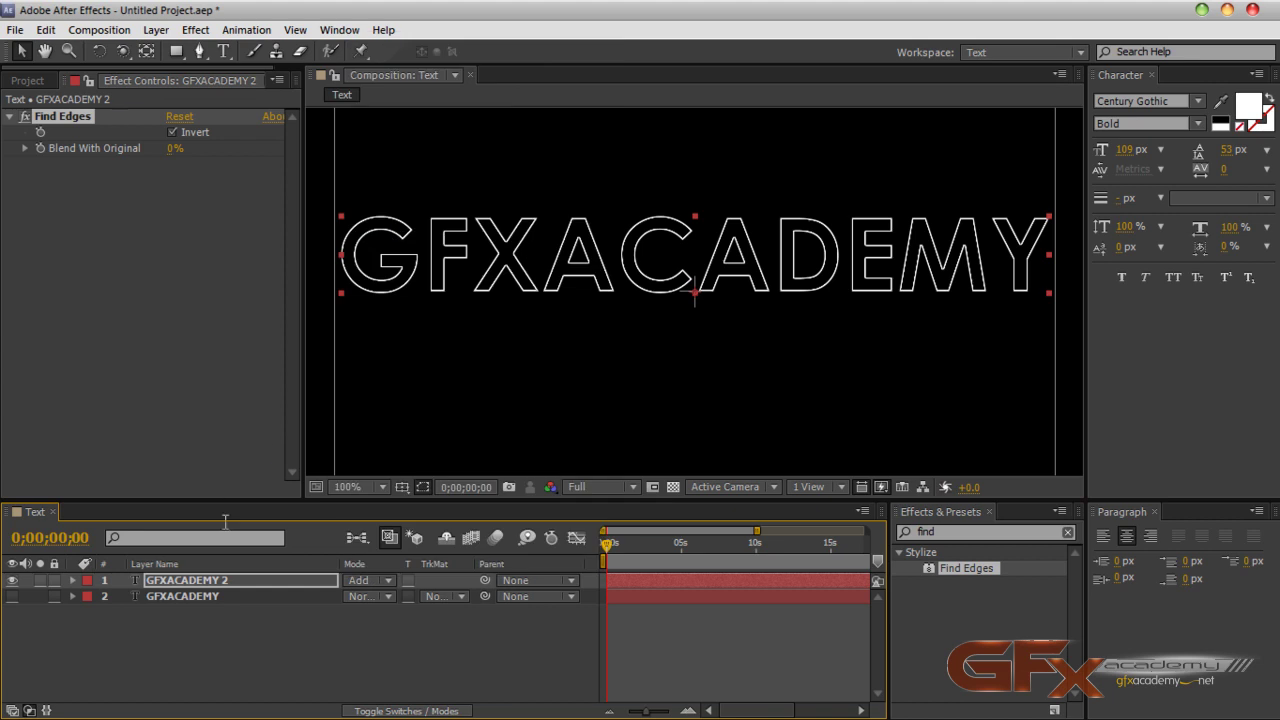
{"action": "left_click", "coordinate": [12, 596]}
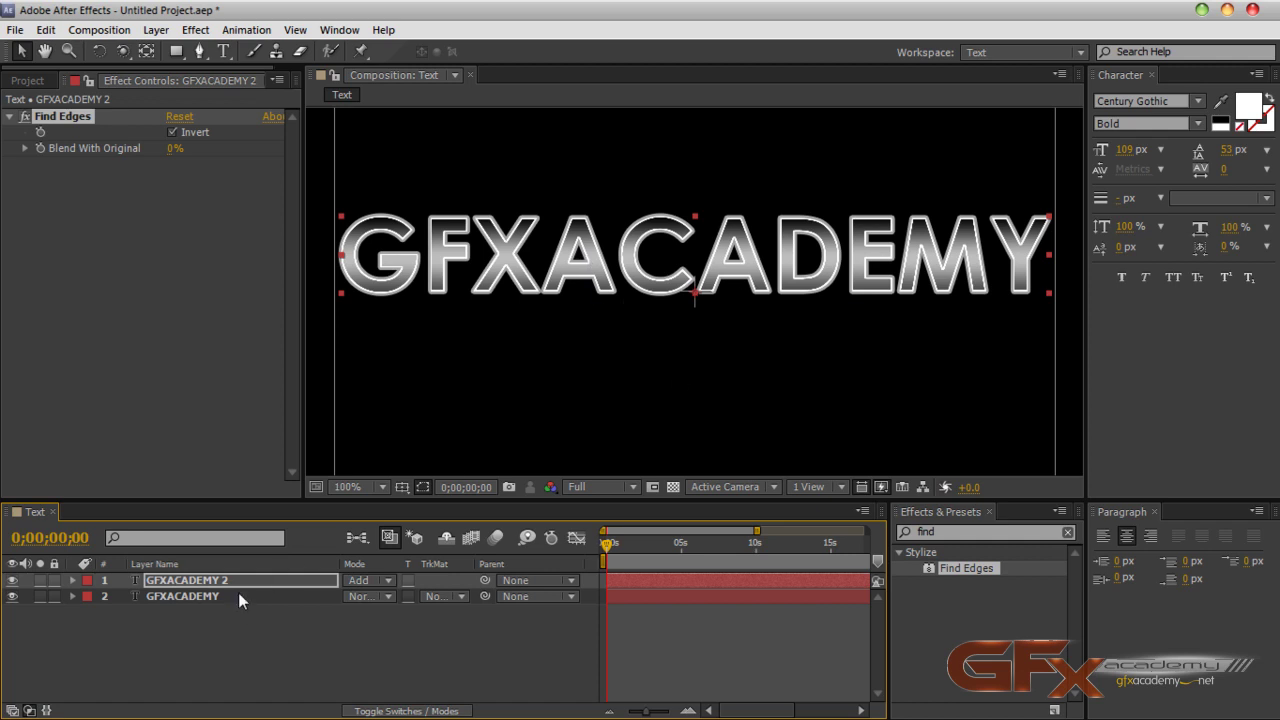
Step: Try Overlay and the following blending modes on GFXACADEMY 2, stopping at Difference
{"action": "left_click", "coordinate": [365, 580]}
{"action": "left_click", "coordinate": [387, 322]}
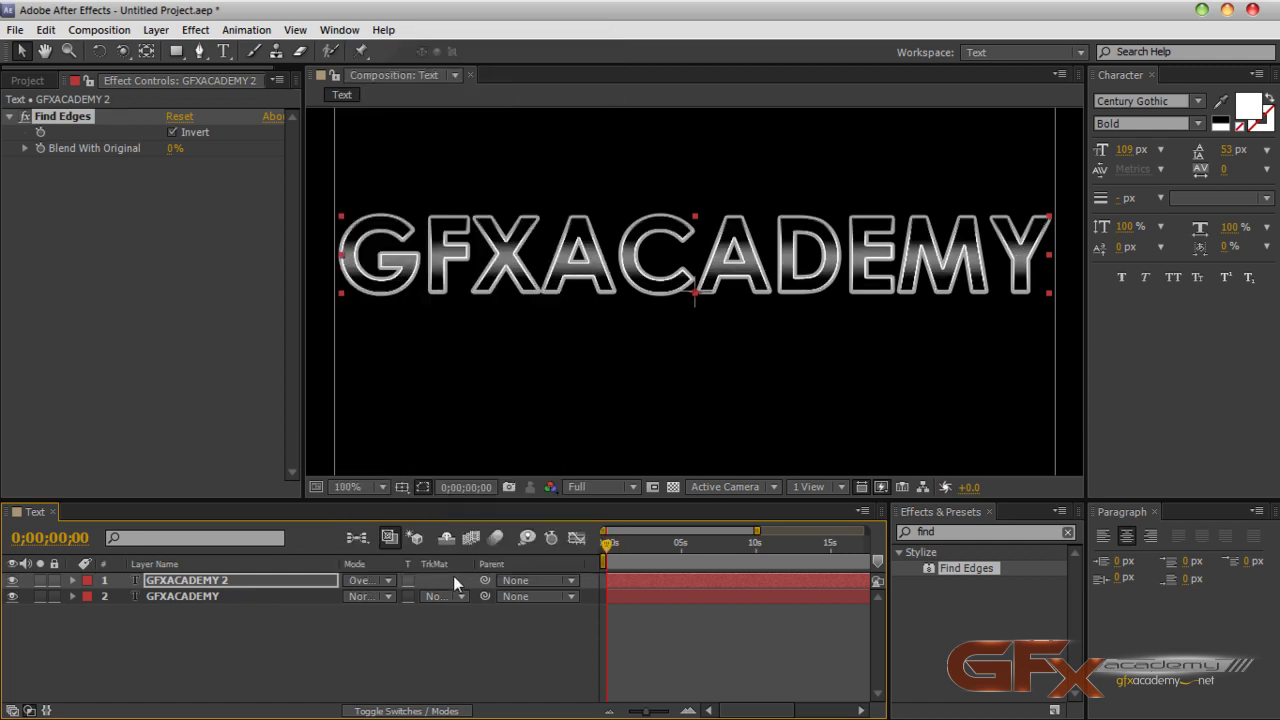
{"action": "key", "text": "shift+equal"}
{"action": "key", "text": "shift+equal"}
{"action": "key", "text": "shift+equal"}
{"action": "key", "text": "shift+equal"}
{"action": "key", "text": "shift+equal"}
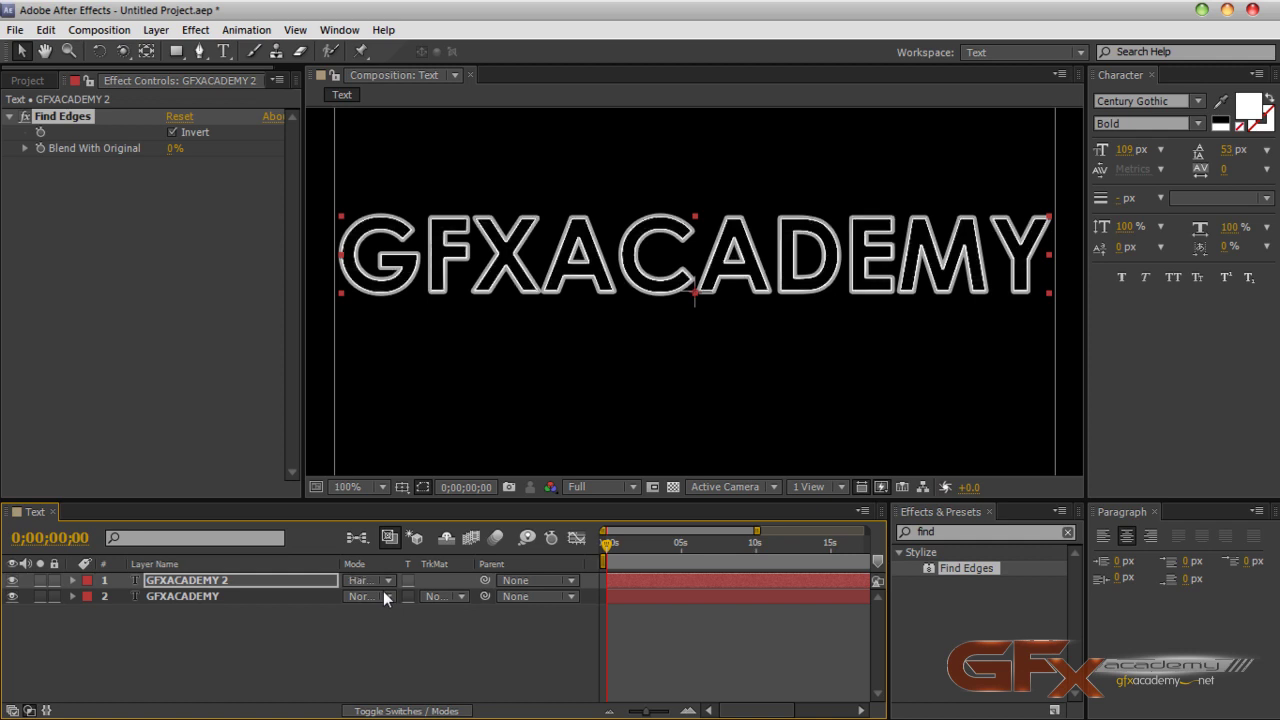
{"action": "key", "text": "shift+equal"}
{"action": "key", "text": "shift+equal"}
{"action": "key", "text": "shift+equal"}
{"action": "key", "text": "shift+minus"}
{"action": "key", "text": "shift+minus"}
{"action": "key", "text": "shift+equal"}
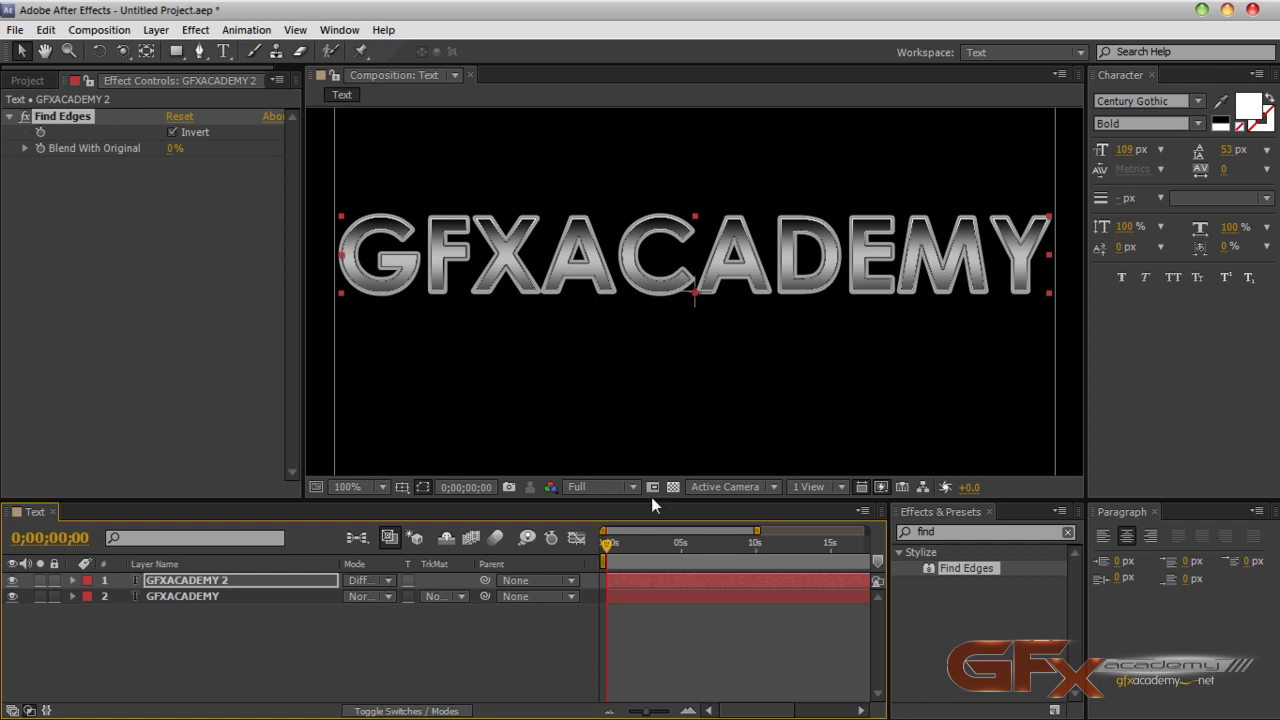
Step: Set the Color Management Quality to More Accurate Except RAM Preview in the preview preferences
{"action": "left_click", "coordinate": [884, 490]}
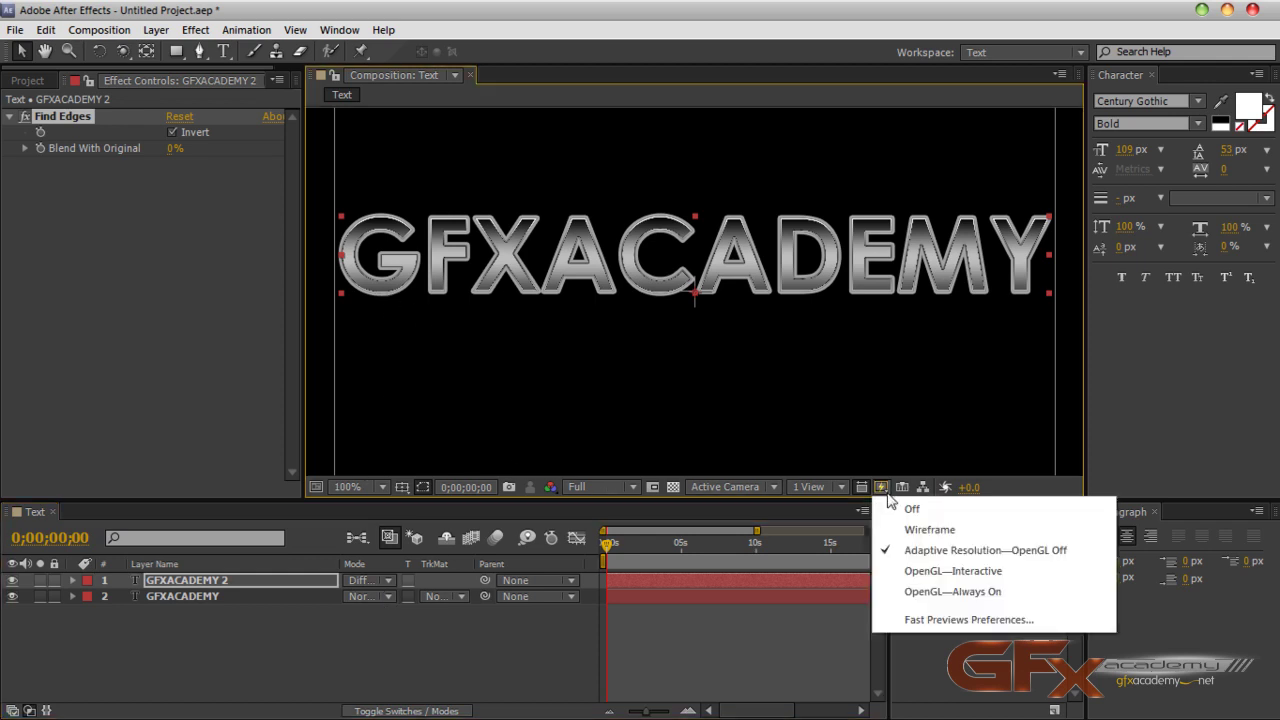
{"action": "left_click", "coordinate": [966, 620]}
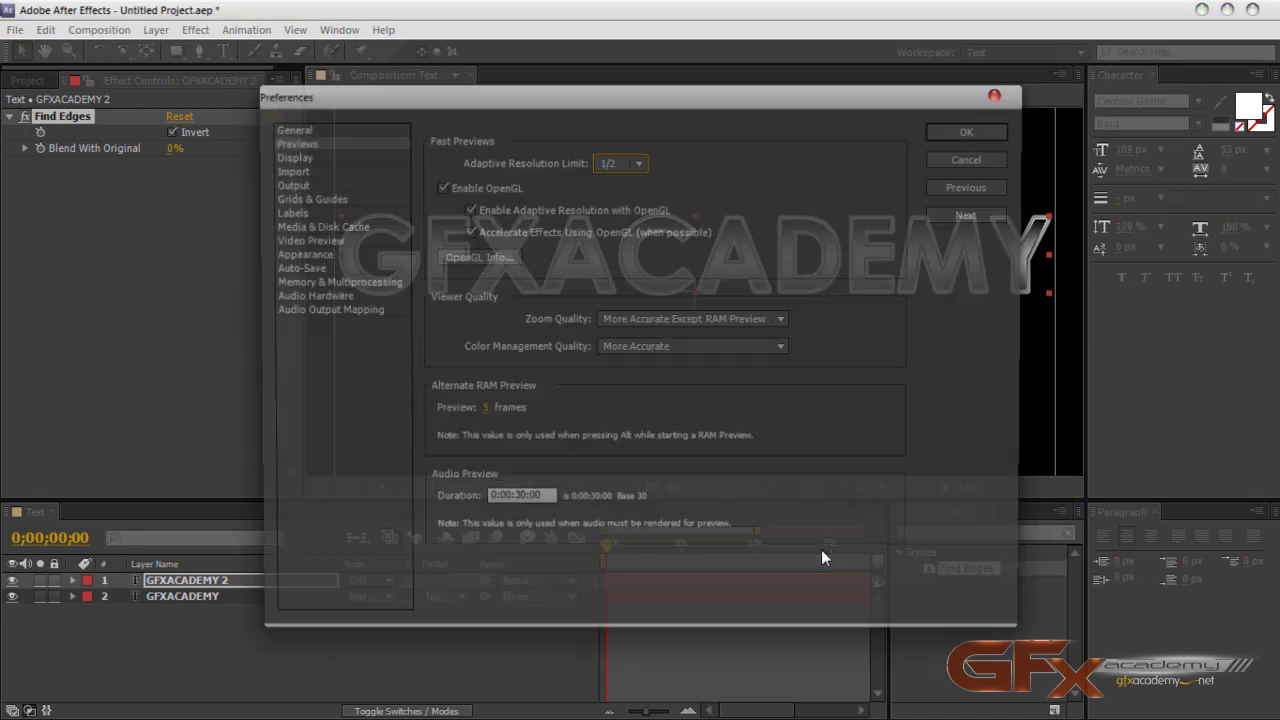
{"action": "left_click", "coordinate": [672, 349]}
{"action": "left_click", "coordinate": [700, 391]}
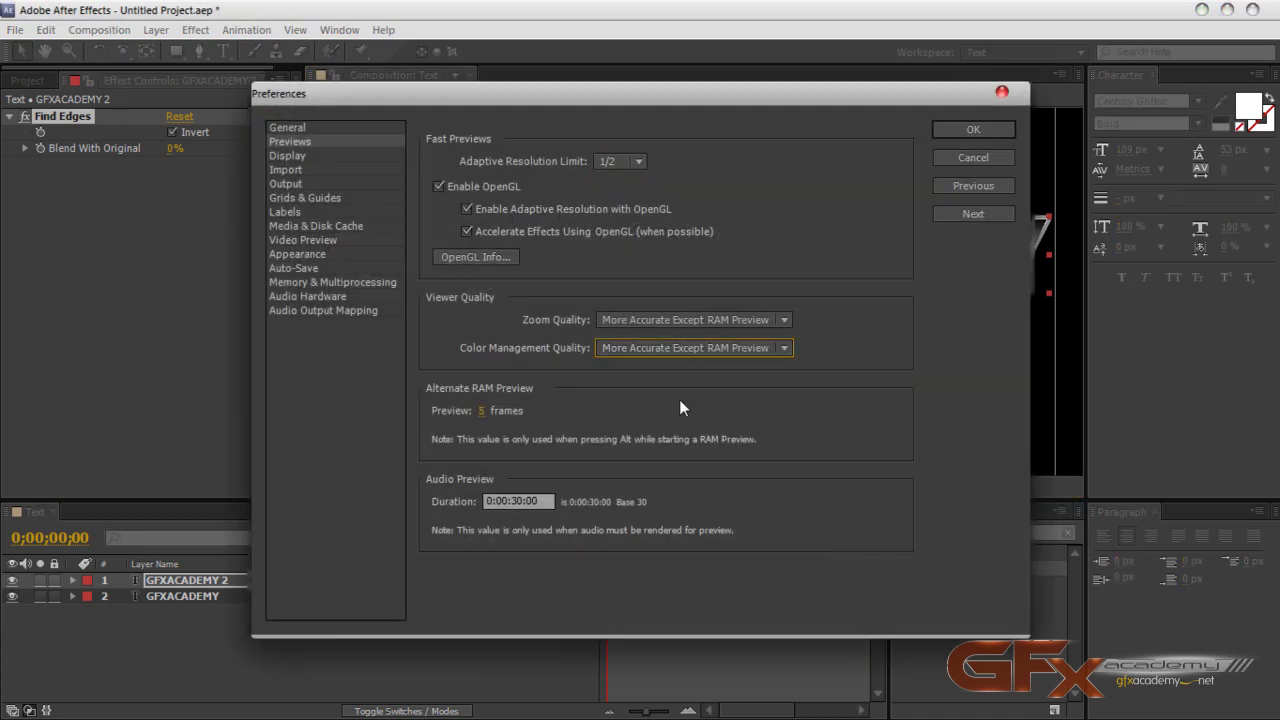
{"action": "left_click", "coordinate": [972, 130]}
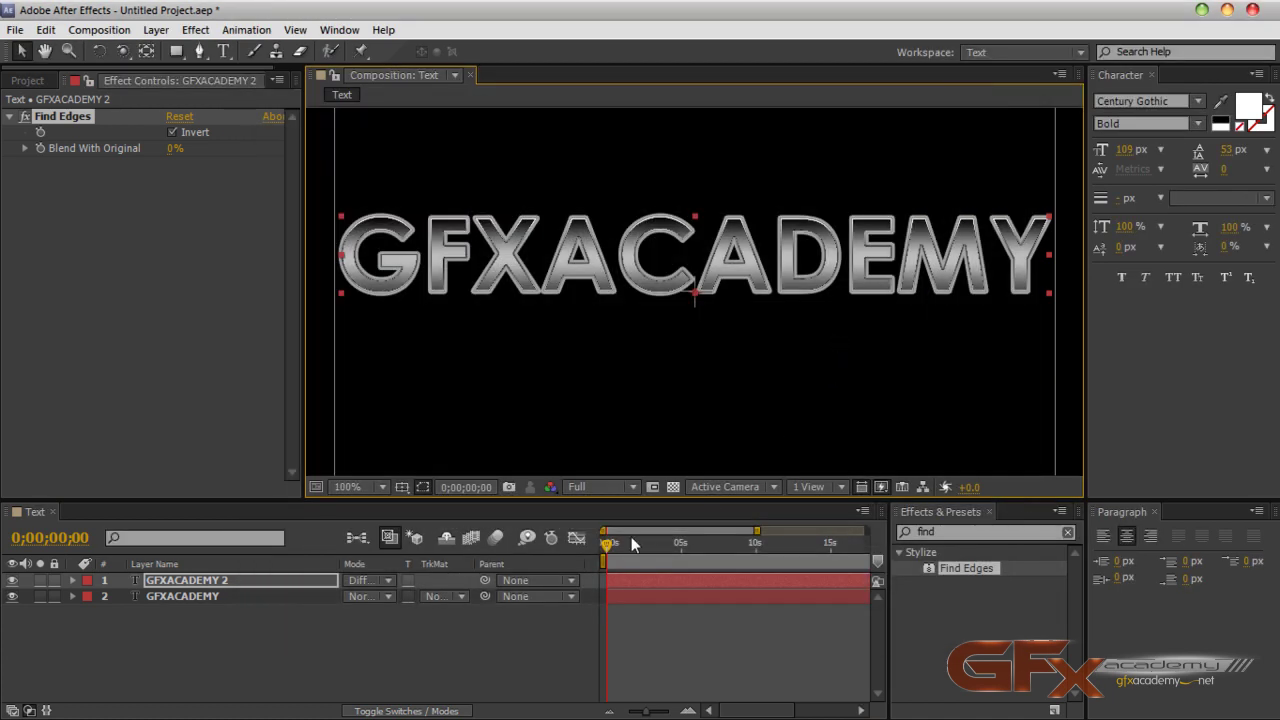
Step: Set the blending mode of GFXACADEMY 2 to Exclusion and the original GFXACADEMY layer's stroke size to 1.0
{"action": "left_click", "coordinate": [240, 583]}
{"action": "key", "text": "shift+equal"}
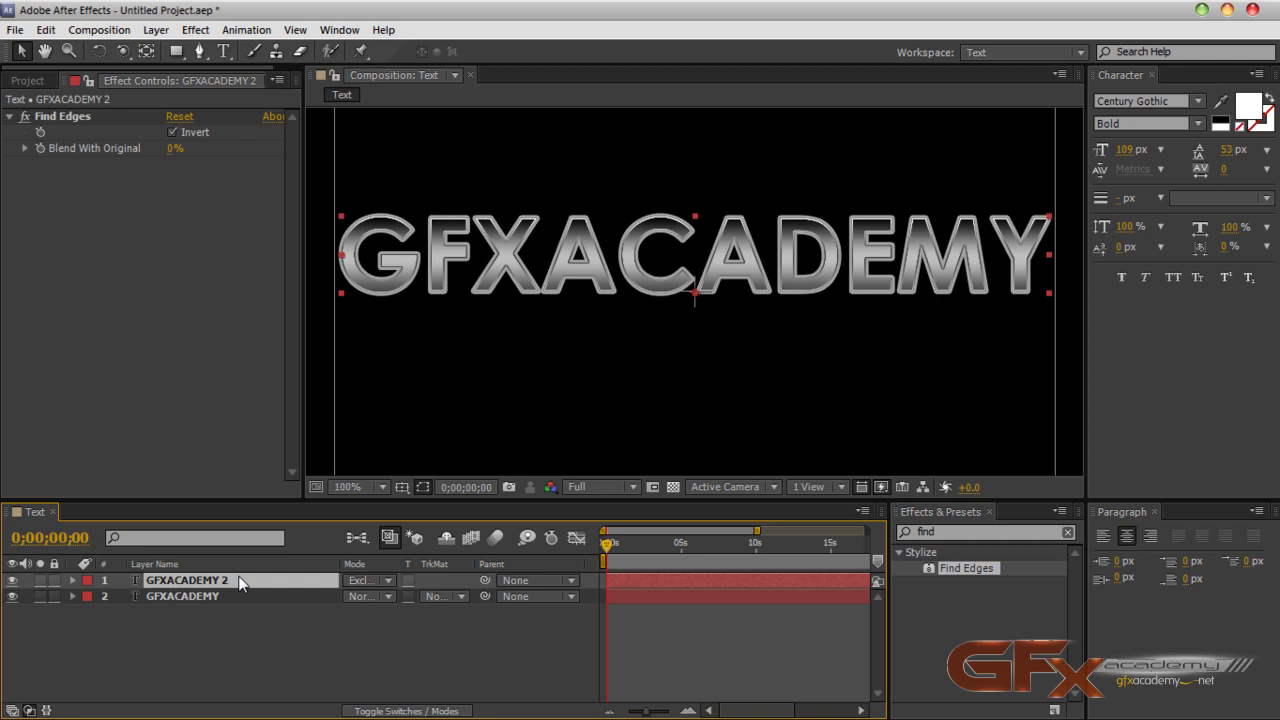
{"action": "key", "text": "ctrl+Down"}
{"action": "left_click", "coordinate": [74, 596]}
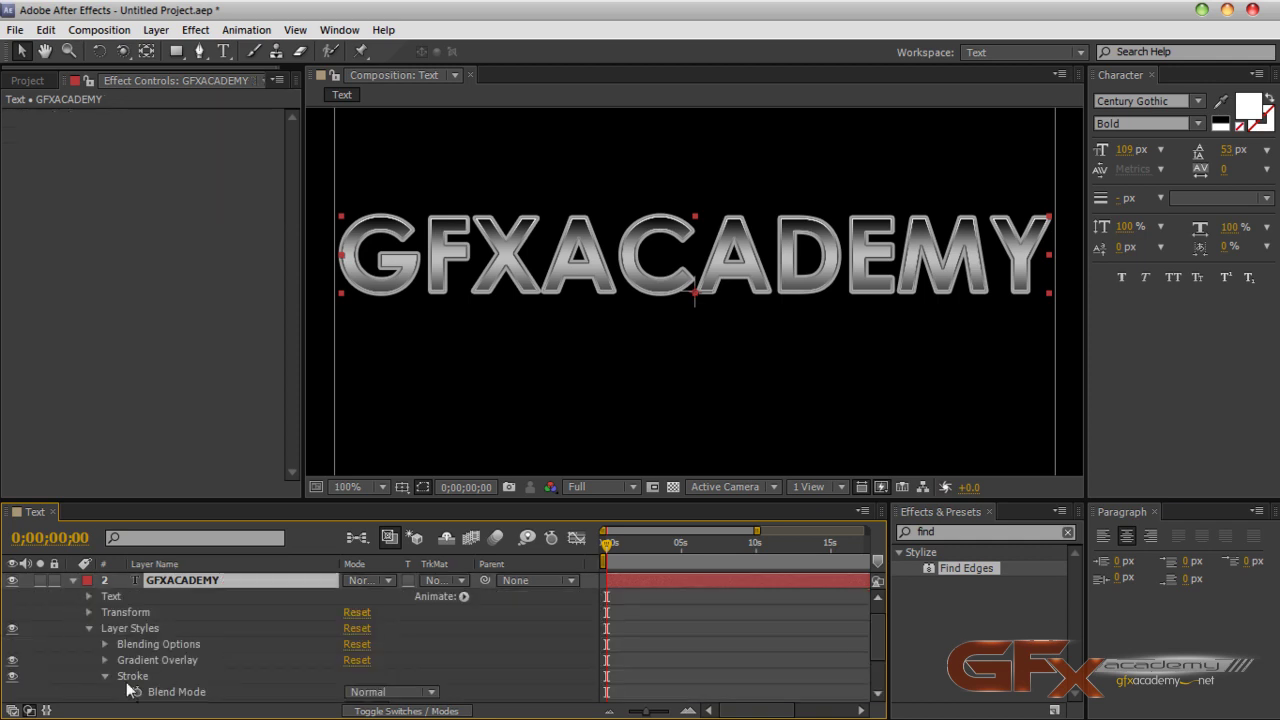
{"action": "scroll", "coordinate": [120, 650], "scroll_direction": "down", "scroll_amount": 3}
{"action": "left_click", "coordinate": [351, 662]}
{"action": "type", "text": "1"}
{"action": "key", "text": "Return"}
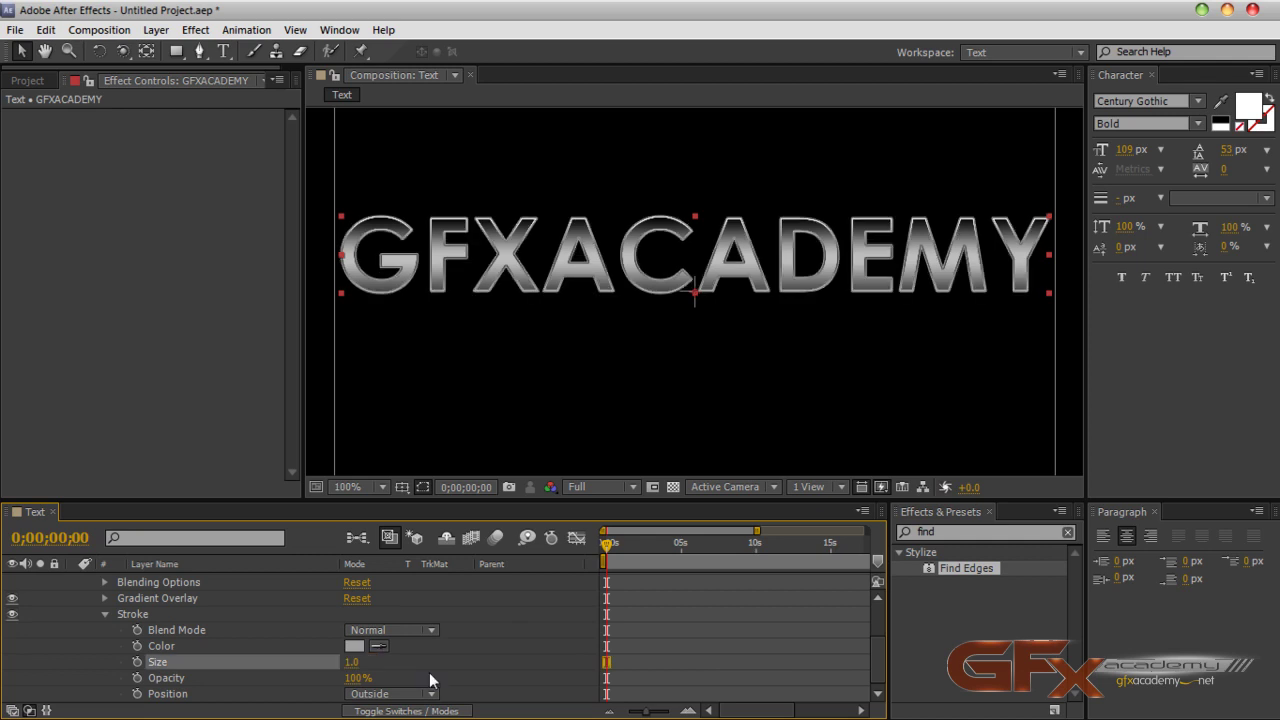
{"action": "left_click", "coordinate": [490, 623]}
{"action": "scroll", "coordinate": [231, 634], "scroll_direction": "up", "scroll_amount": 3}
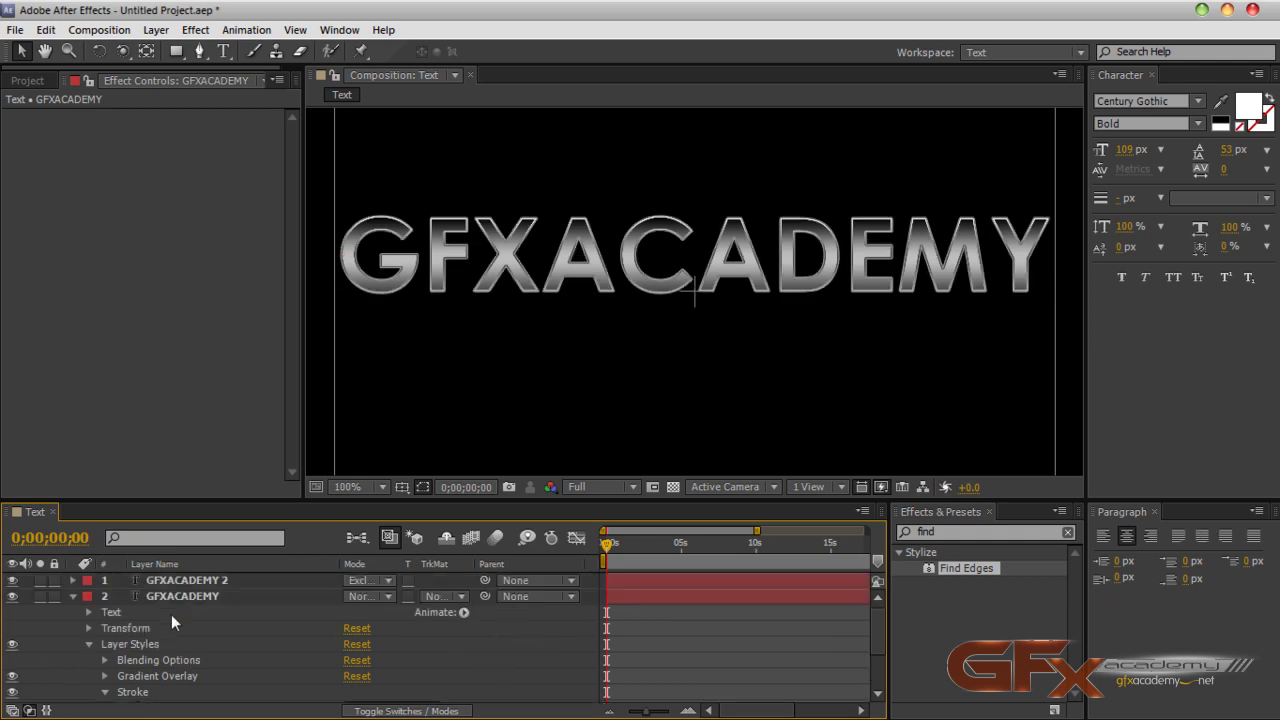
{"action": "left_click", "coordinate": [73, 596]}
Step: Turn off Invert for Find Edges on GFXACADEMY 2 and set Blend With Original to 2%
{"action": "left_click", "coordinate": [223, 581]}
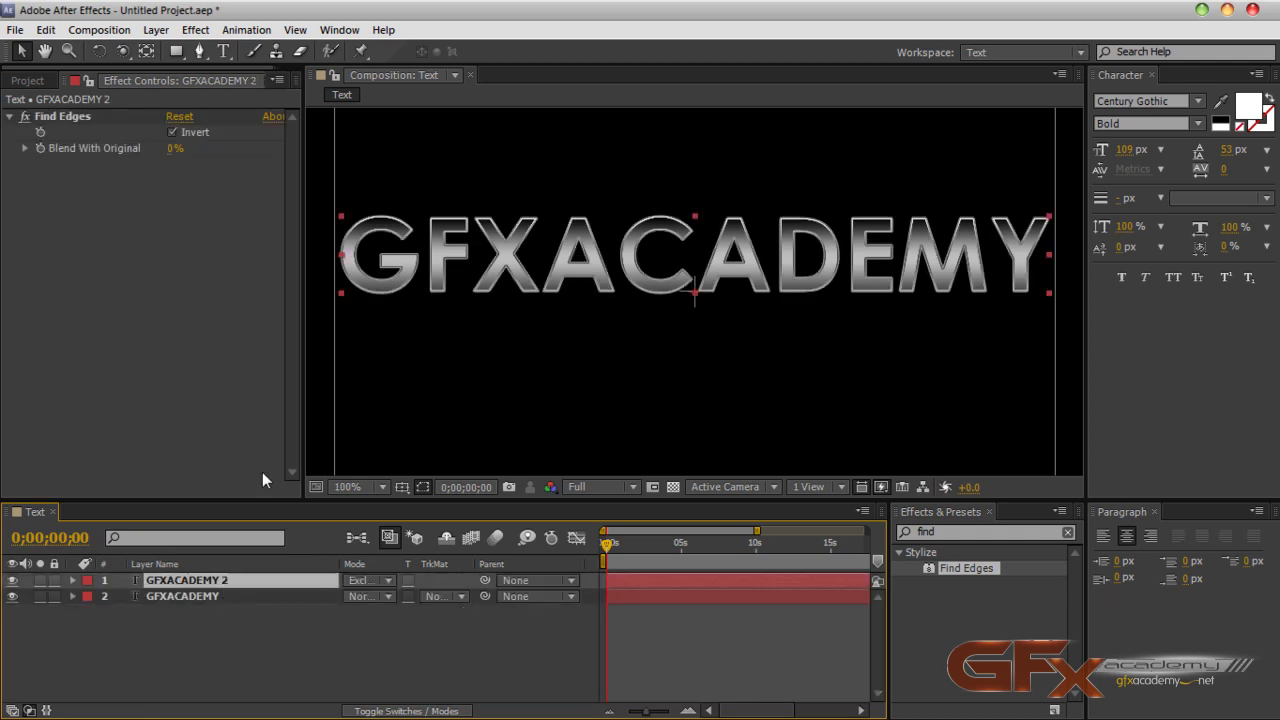
{"action": "left_click", "coordinate": [172, 132]}
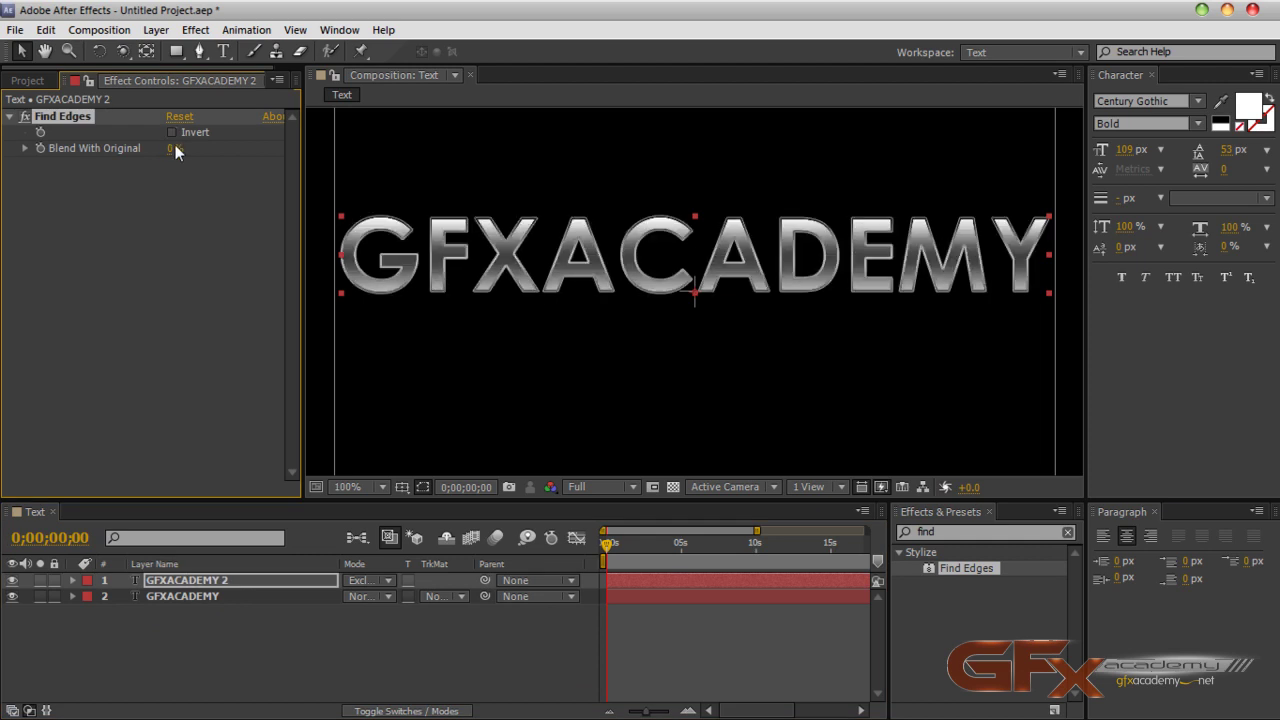
{"action": "mouse_move", "coordinate": [174, 148]}
{"action": "left_mouse_down"}
{"action": "mouse_move", "coordinate": [242, 155]}
{"action": "mouse_move", "coordinate": [175, 152]}
{"action": "left_mouse_up"}
{"action": "left_click", "coordinate": [300, 625]}
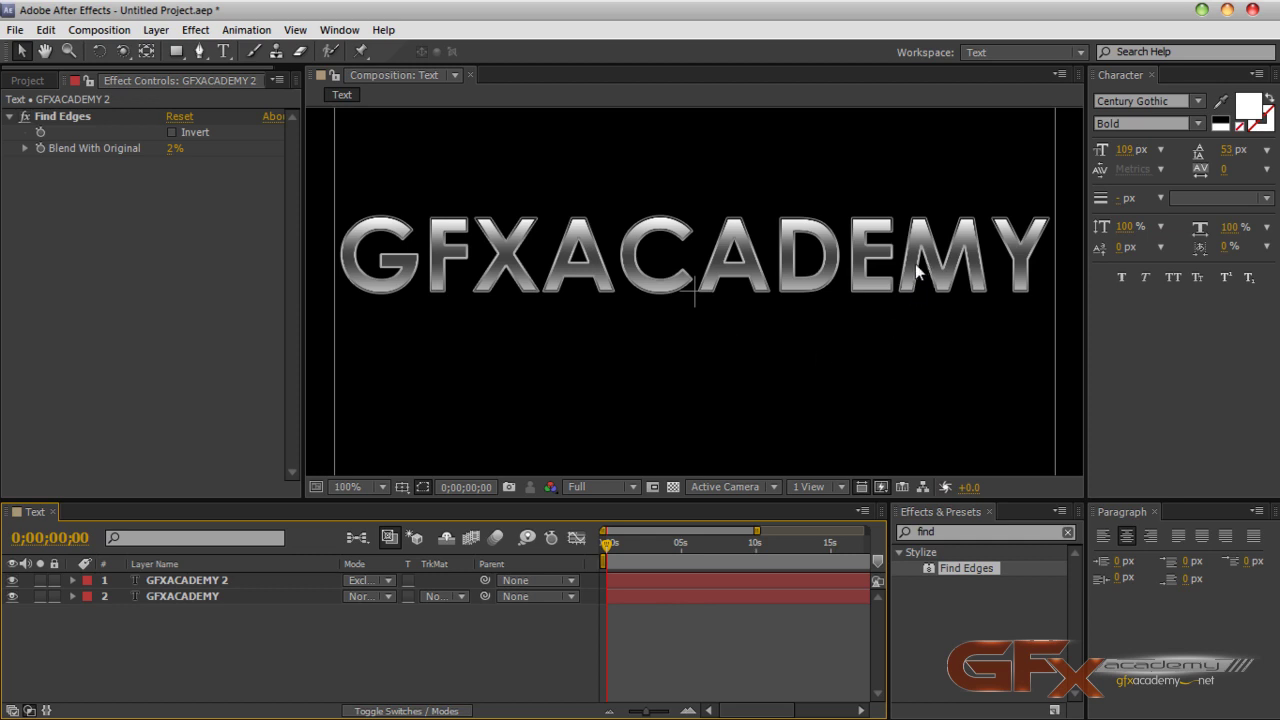
Step: Switch Fast Previews to OpenGL—Interactive and check the Adaptive Resolution Limit choices in the preview preferences
{"action": "left_click", "coordinate": [880, 487]}
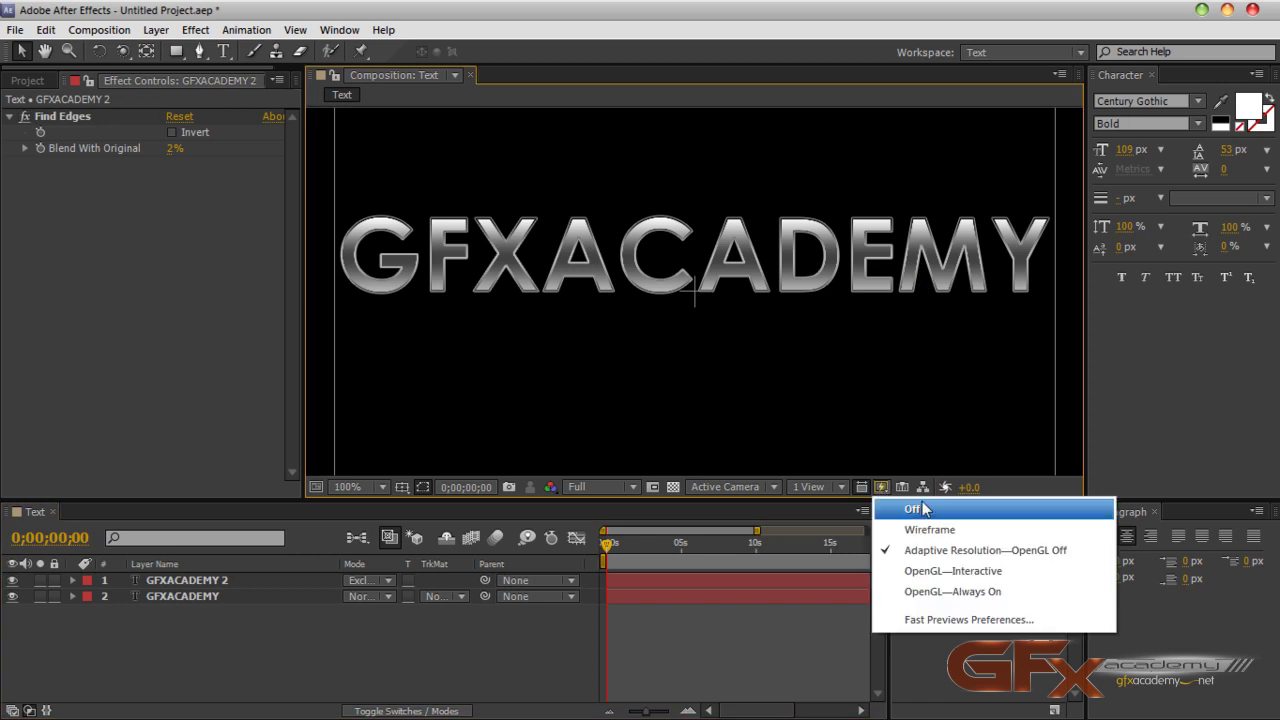
{"action": "left_click", "coordinate": [966, 571]}
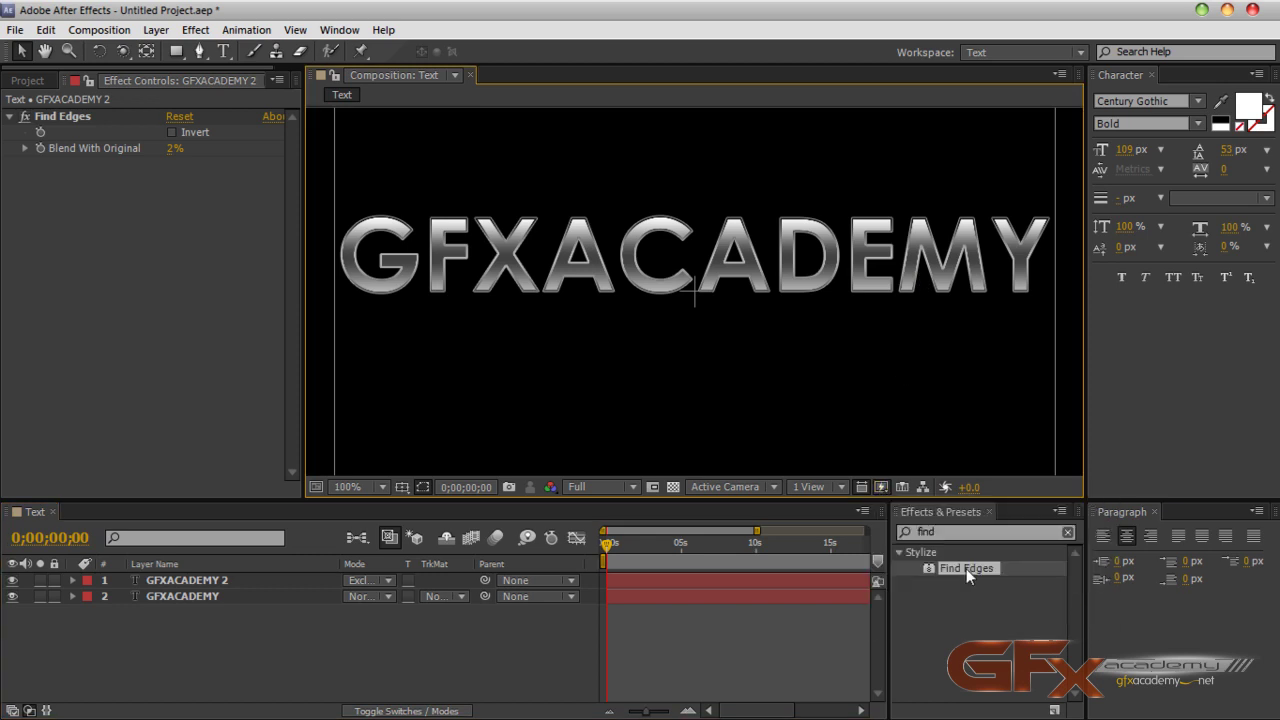
{"action": "left_click", "coordinate": [880, 487]}
{"action": "left_click", "coordinate": [593, 183]}
{"action": "left_click_drag", "start_coordinate": [598, 94], "coordinate": [537, 265]}
{"action": "left_click", "coordinate": [562, 333]}
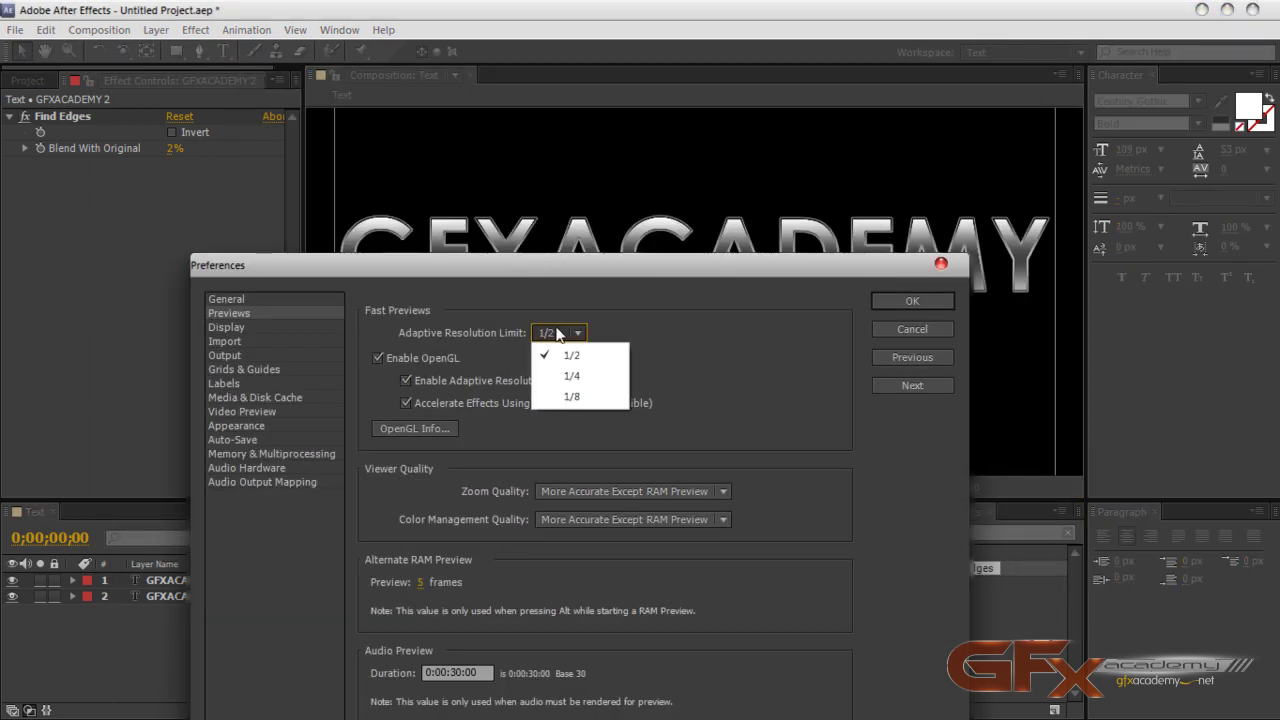
{"action": "left_click", "coordinate": [702, 327]}
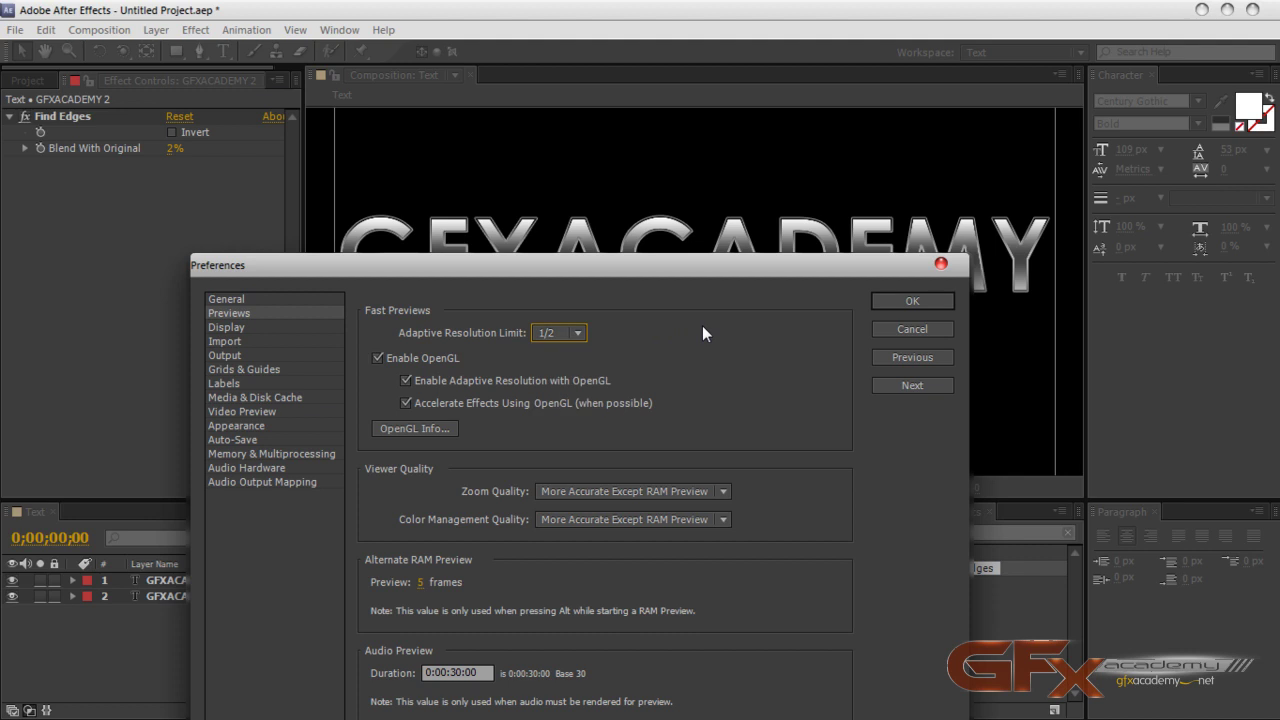
Step: Set both Zoom Quality and Color Management Quality to More Accurate in the preview preferences
{"action": "left_click", "coordinate": [611, 492]}
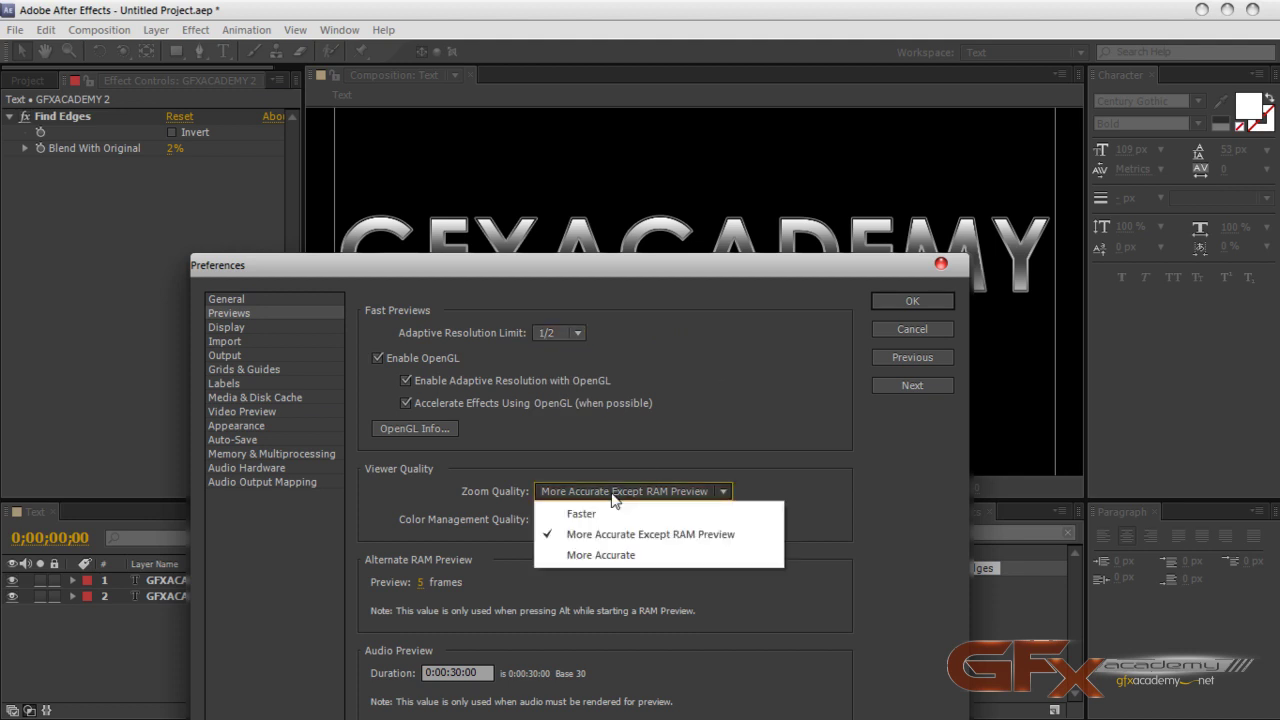
{"action": "left_click", "coordinate": [624, 556]}
{"action": "left_click", "coordinate": [615, 524]}
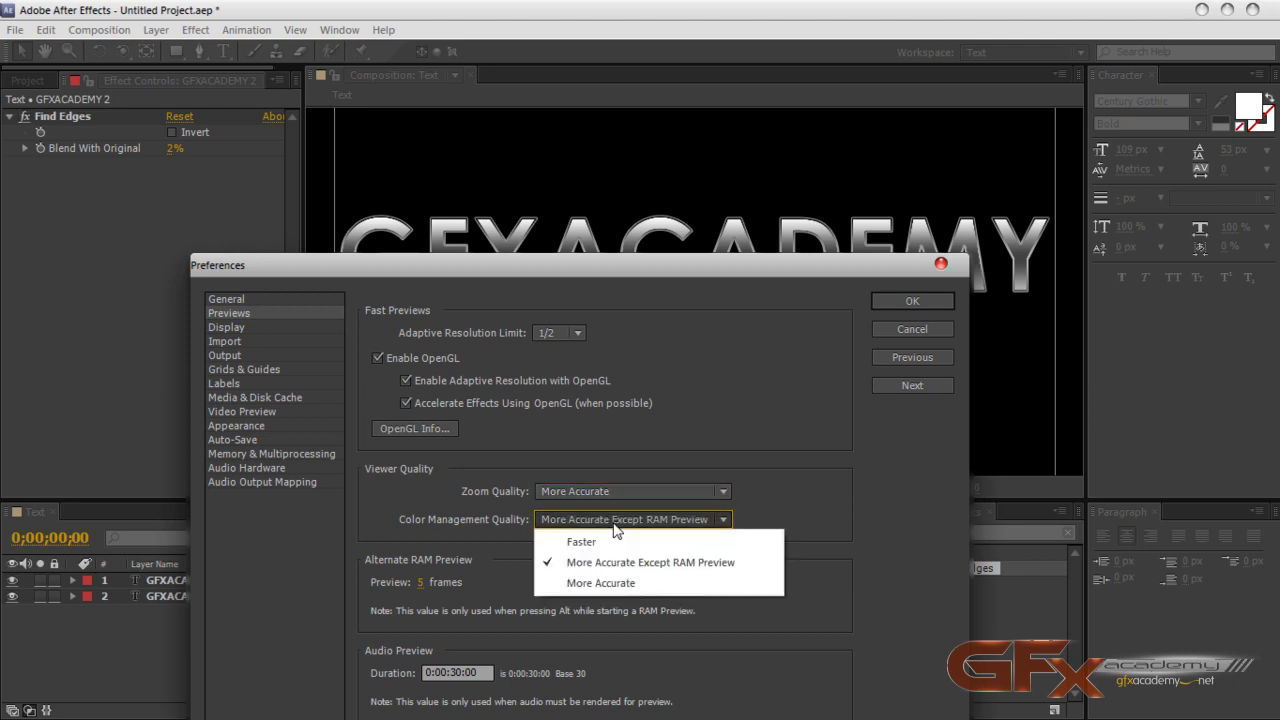
{"action": "left_click", "coordinate": [600, 583]}
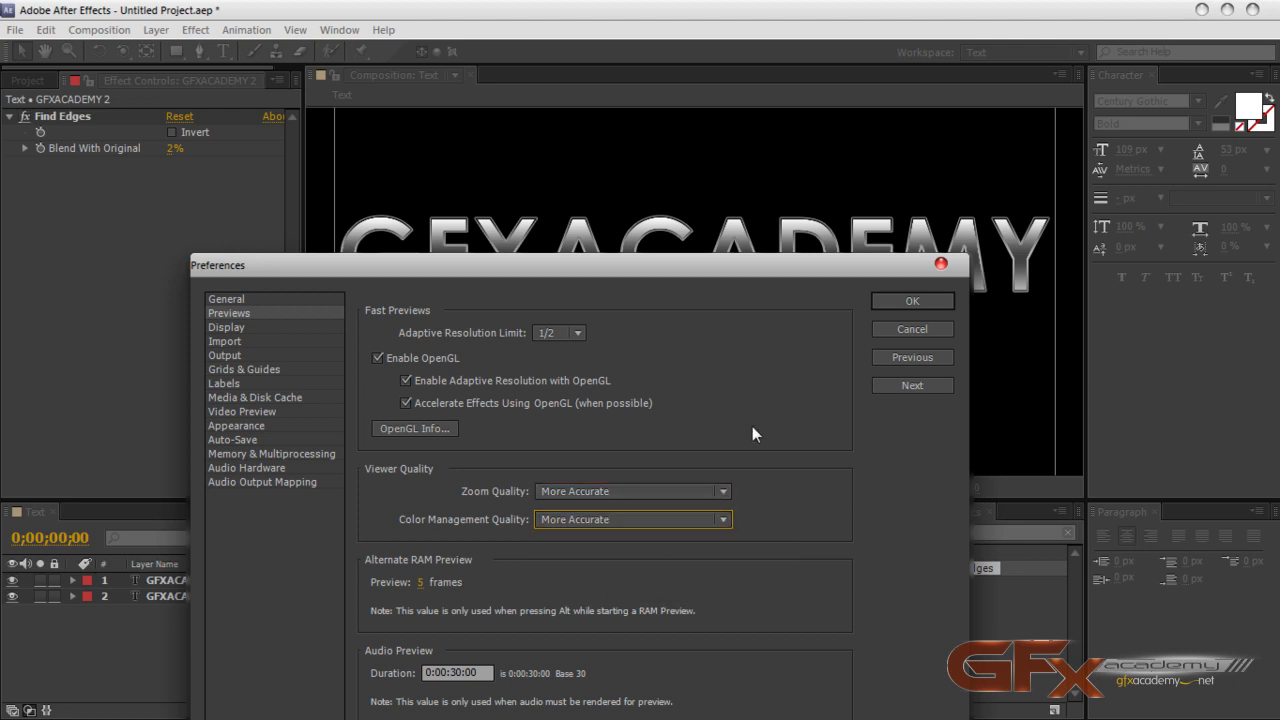
{"action": "left_click", "coordinate": [895, 304]}
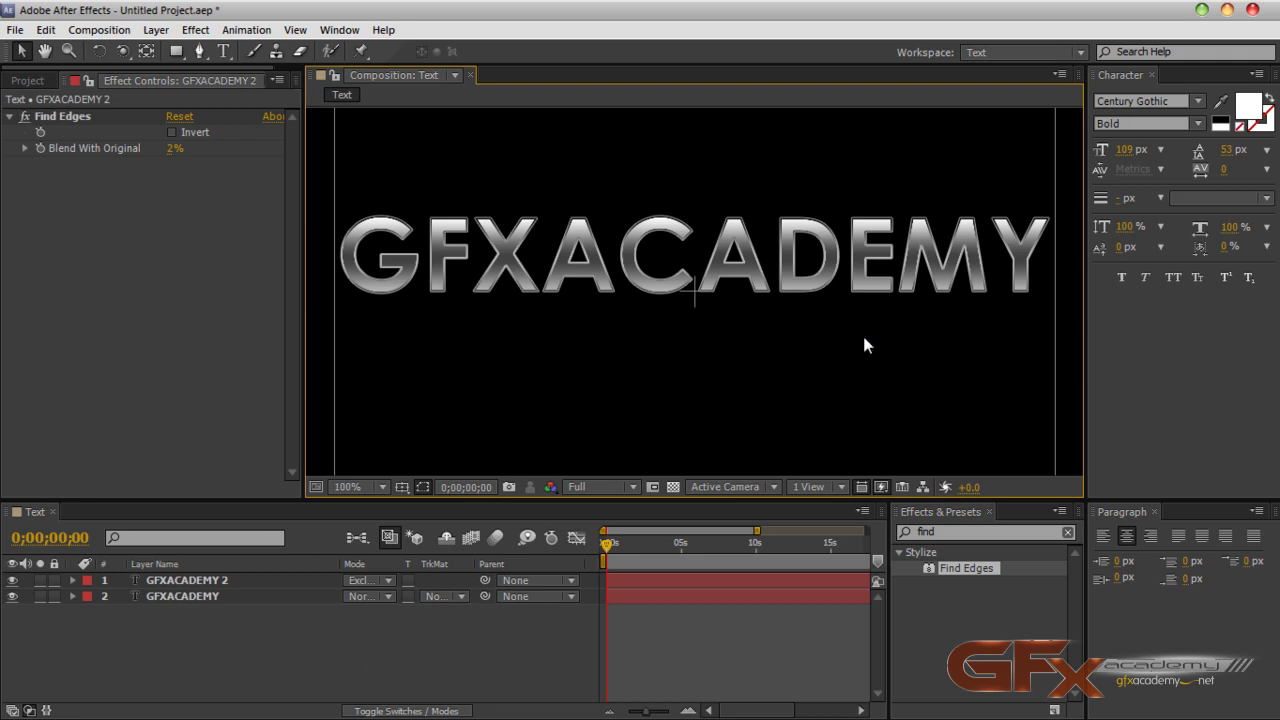
{"action": "left_click_drag", "start_coordinate": [228, 630], "coordinate": [168, 583]}
{"action": "key", "text": "ctrl+shift+c"}
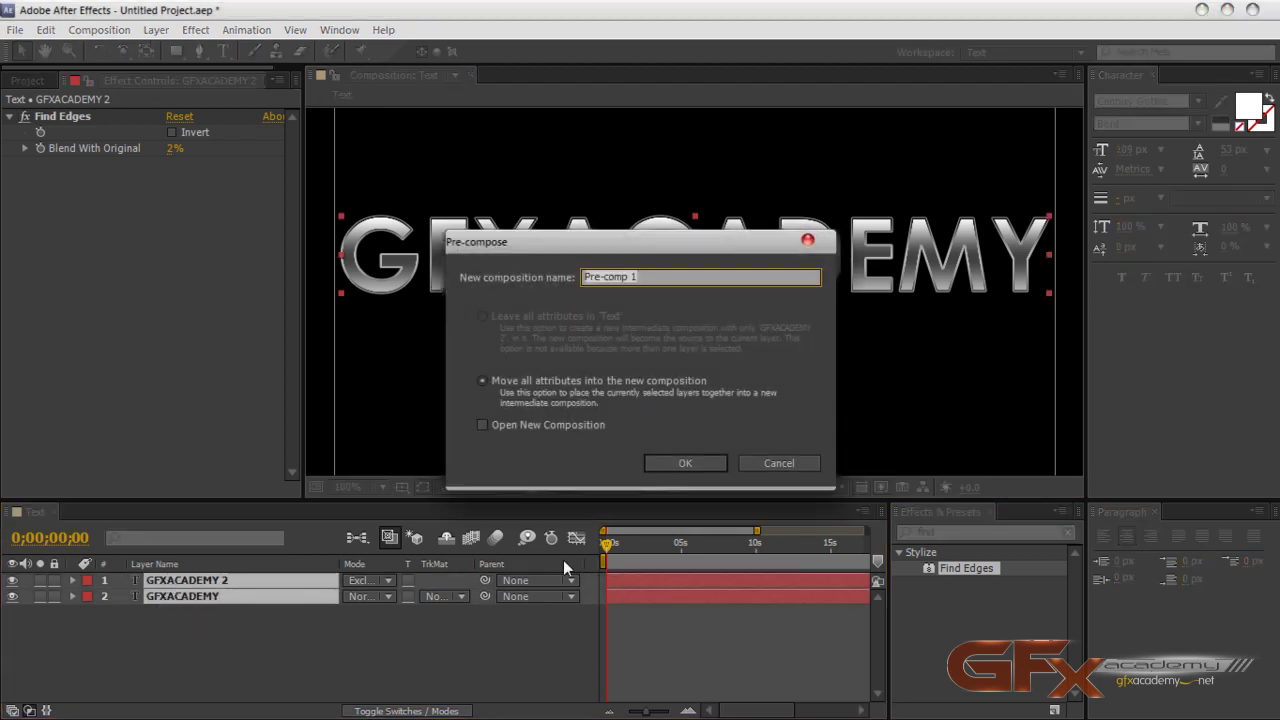
{"action": "left_click", "coordinate": [790, 465]}
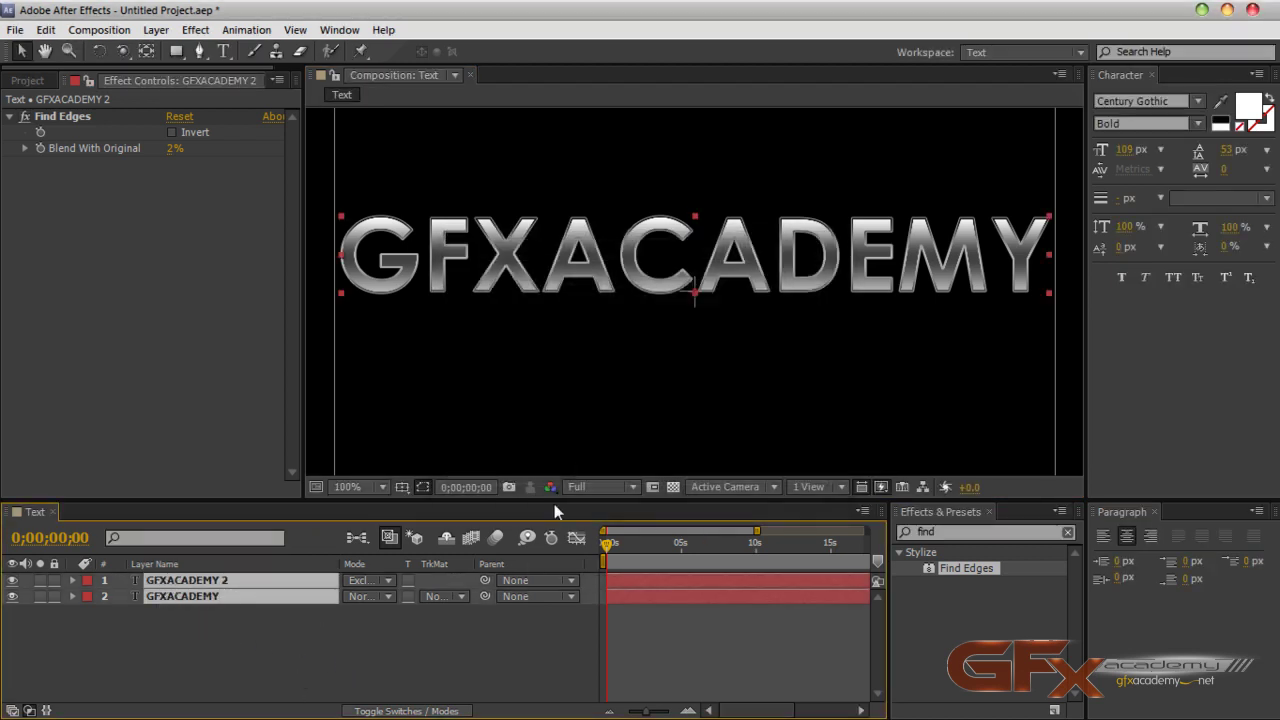
Step: Enlarge the timeline area and expand the Text properties of the GFXACADEMY 2 layer to reveal its Source Text
{"action": "left_click_drag", "start_coordinate": [558, 499], "coordinate": [558, 458]}
{"action": "left_click", "coordinate": [210, 575]}
{"action": "left_click", "coordinate": [214, 546]}
{"action": "left_click", "coordinate": [217, 553]}
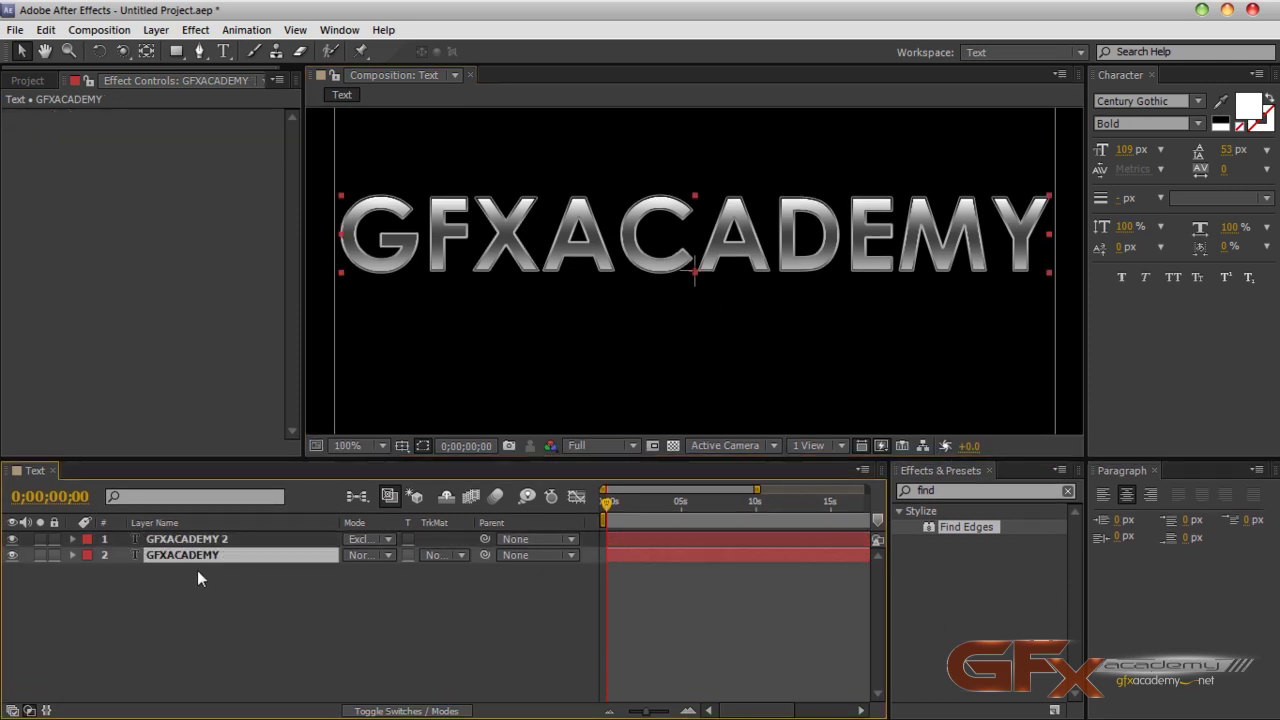
{"action": "left_click", "coordinate": [196, 540]}
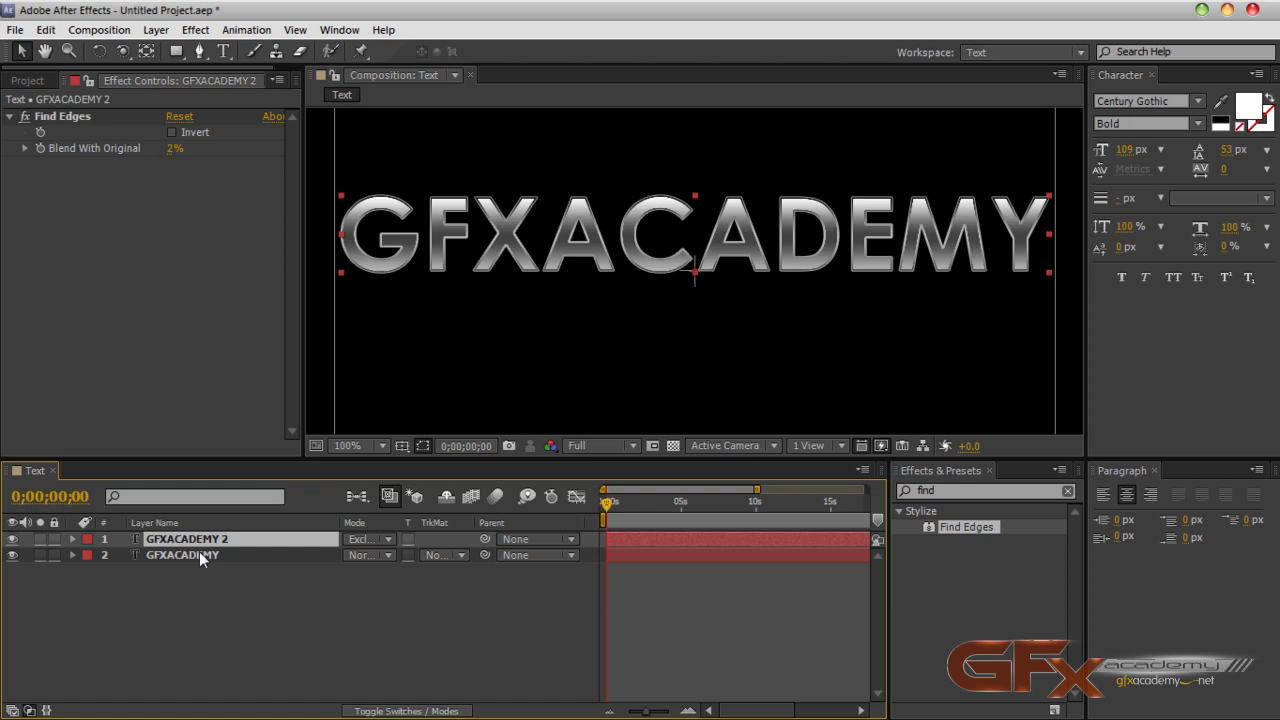
{"action": "left_click", "coordinate": [73, 540]}
{"action": "left_click_drag", "start_coordinate": [192, 459], "coordinate": [204, 272]}
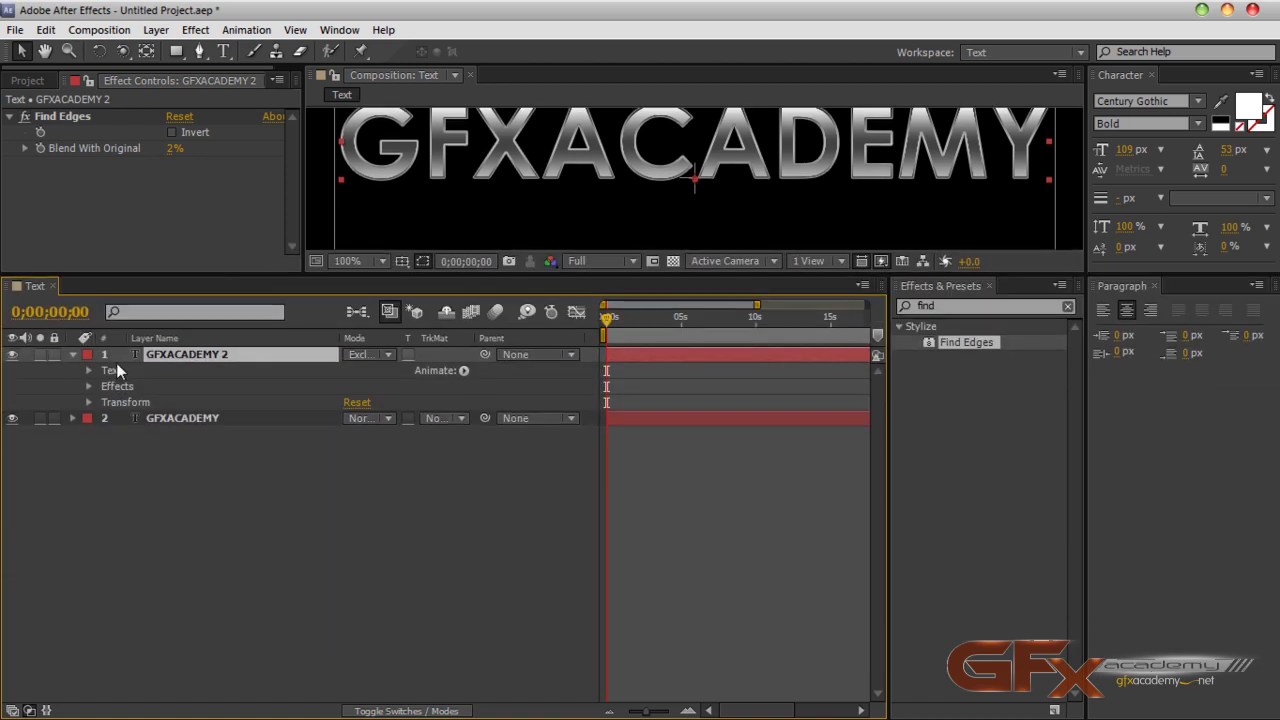
{"action": "left_click", "coordinate": [89, 371]}
Step: Link the Source Text of the GFXACADEMY layer to the Source Text of GFXACADEMY 2 with a pick-whipped expression
{"action": "left_click", "coordinate": [141, 466]}
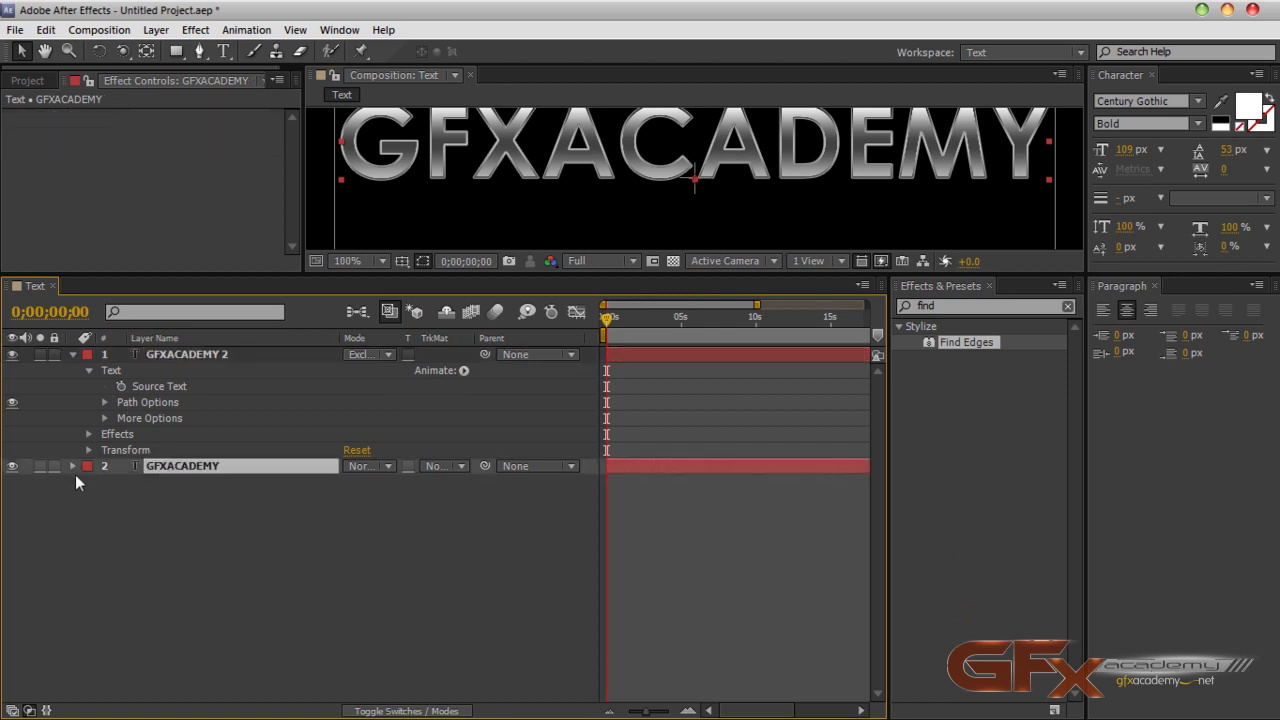
{"action": "left_click", "coordinate": [73, 466]}
{"action": "left_click", "coordinate": [89, 514]}
{"action": "left_click", "coordinate": [88, 482]}
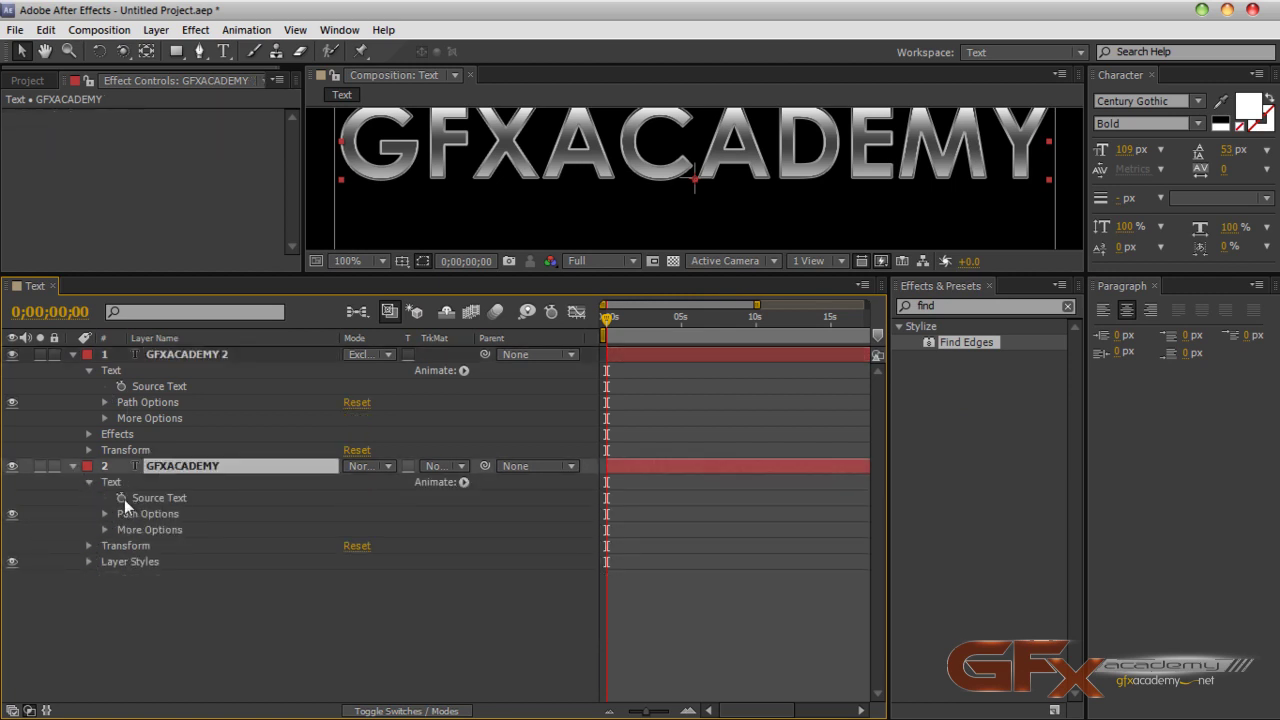
{"action": "left_click", "coordinate": [122, 498], "text": "alt"}
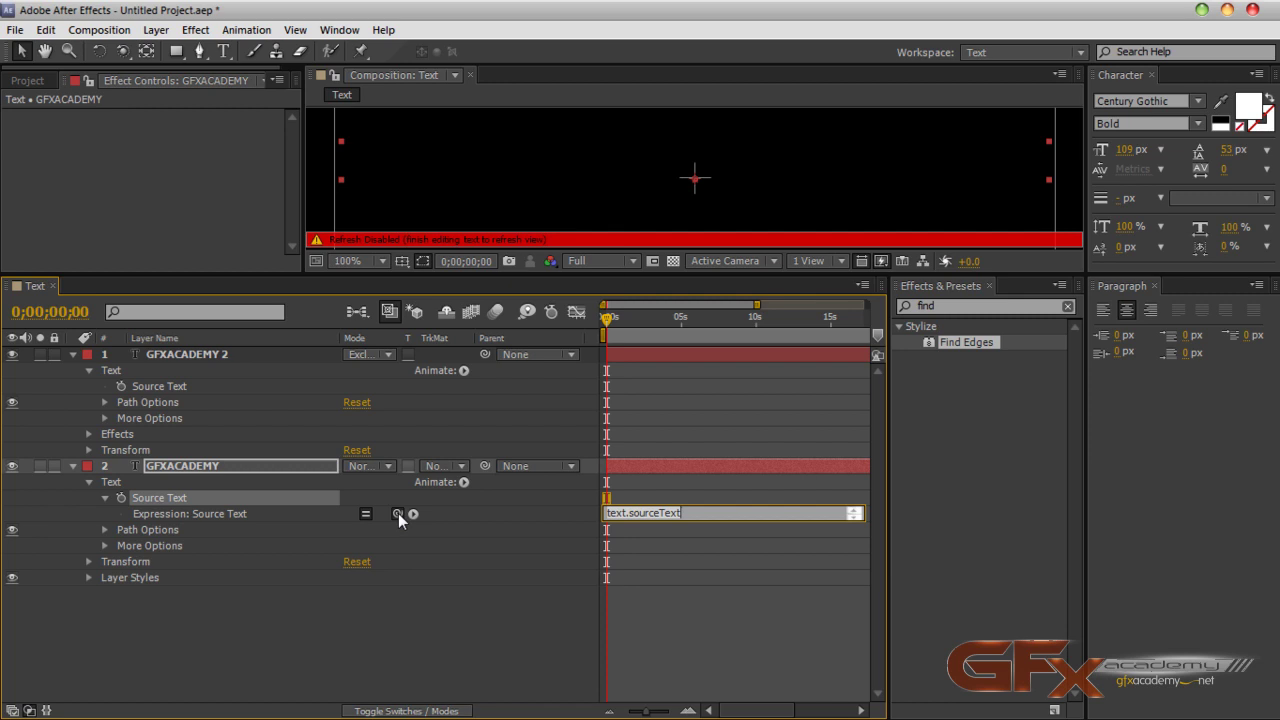
{"action": "left_click_drag", "start_coordinate": [397, 514], "coordinate": [176, 389]}
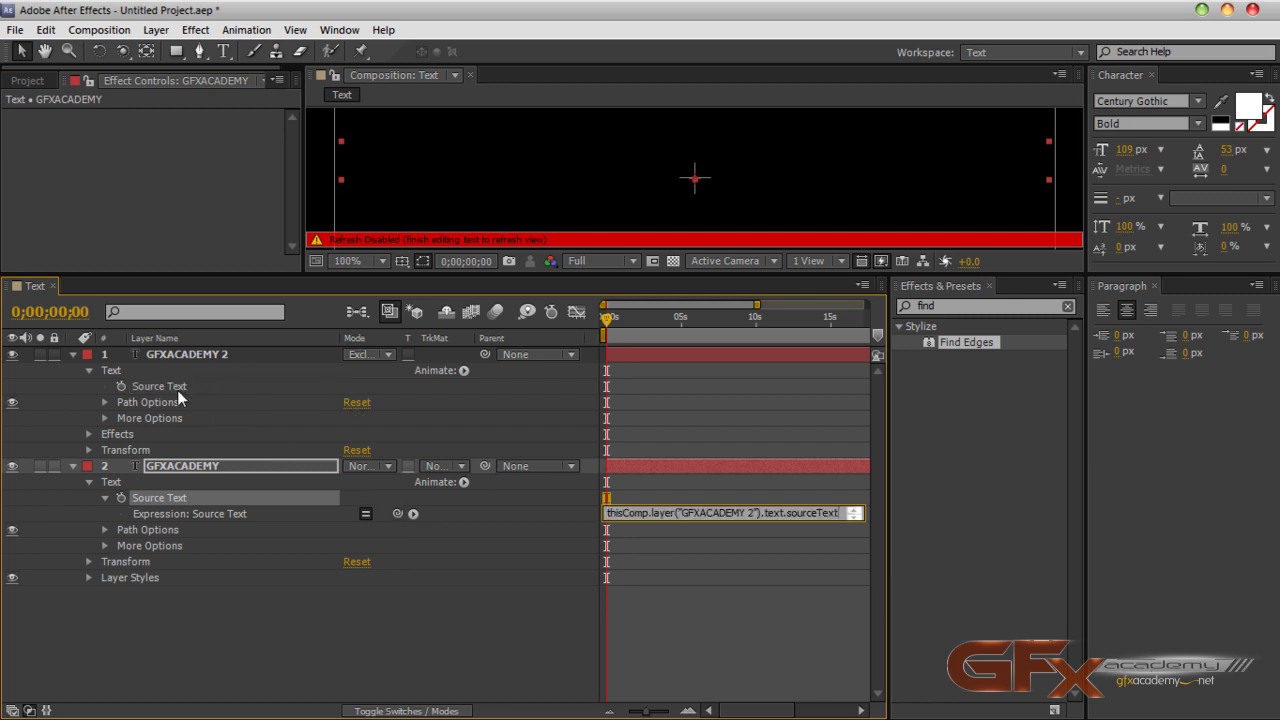
{"action": "left_click", "coordinate": [363, 634]}
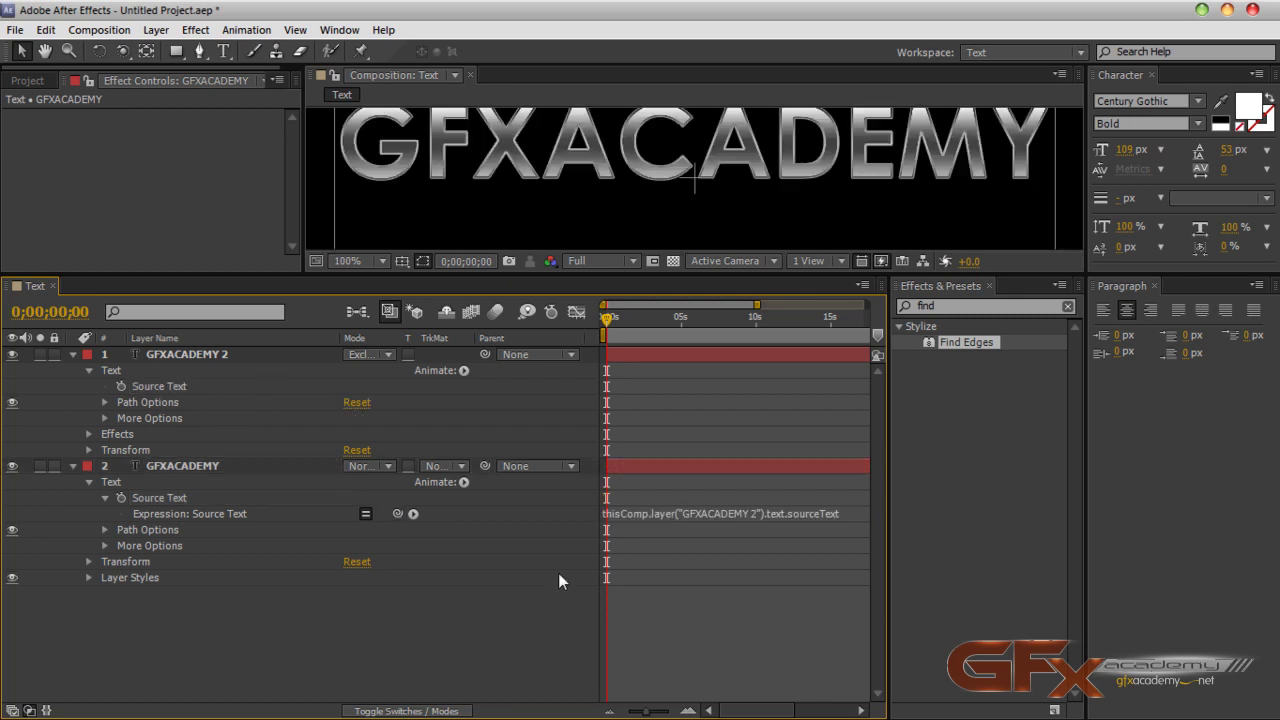
Step: Collapse both text layers and pre-compose them together into a new composition named TextPreComp
{"action": "left_click", "coordinate": [192, 356]}
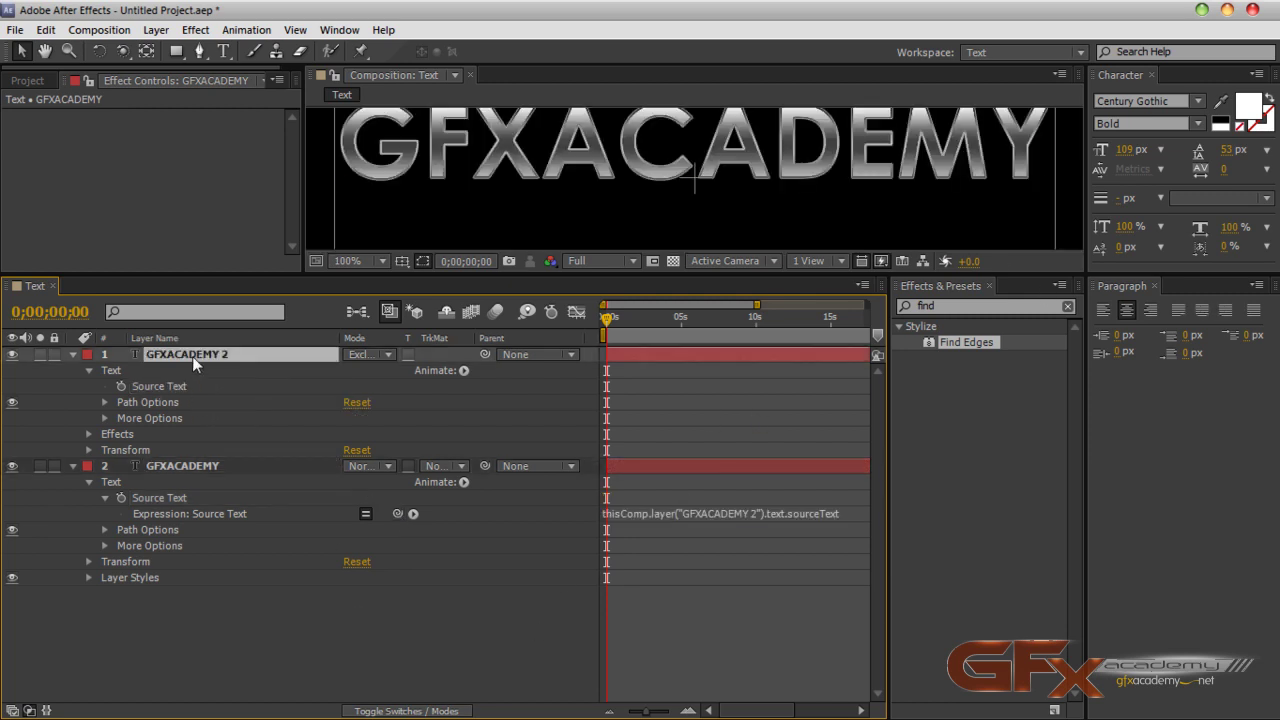
{"action": "left_click", "coordinate": [72, 354]}
{"action": "left_click_drag", "start_coordinate": [389, 272], "coordinate": [356, 455]}
{"action": "left_click", "coordinate": [72, 492]}
{"action": "scroll", "coordinate": [714, 275], "scroll_direction": "down", "scroll_amount": 2}
{"action": "scroll", "coordinate": [714, 275], "scroll_direction": "up", "scroll_amount": 2}
{"action": "left_click_drag", "start_coordinate": [270, 612], "coordinate": [175, 528]}
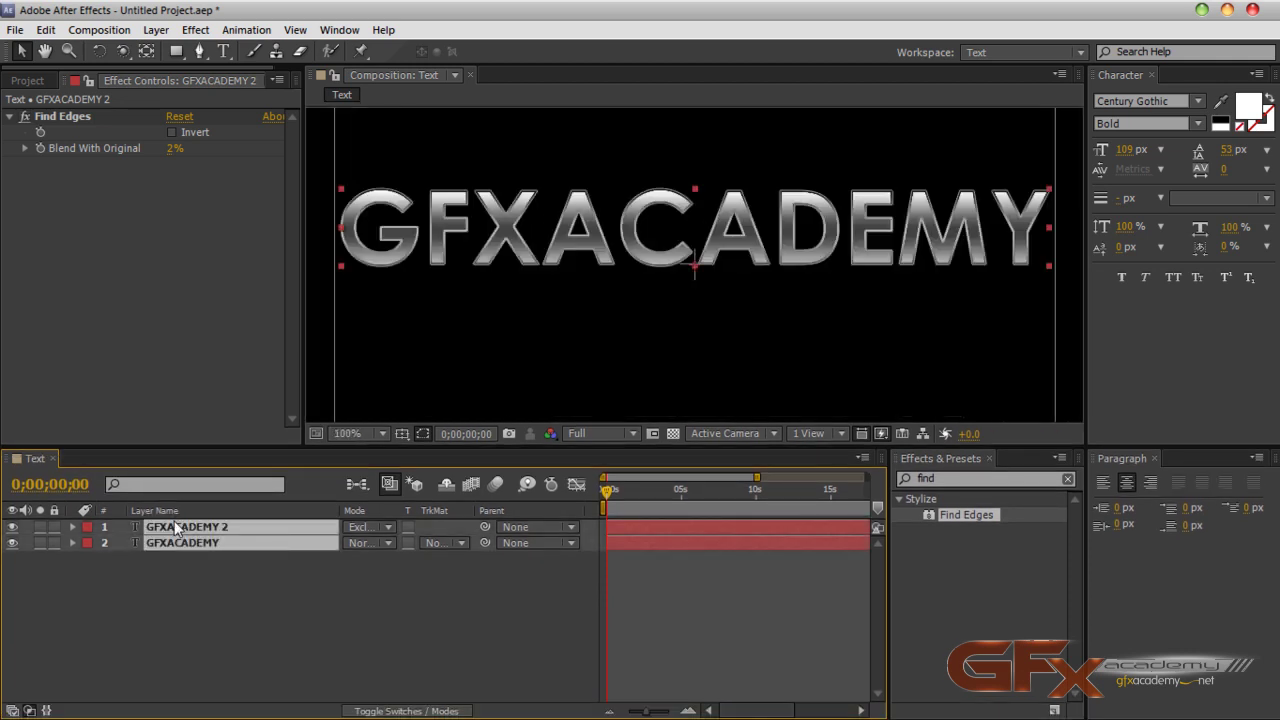
{"action": "key", "text": "ctrl+shift+c"}
{"action": "type", "text": "TextPreComp"}
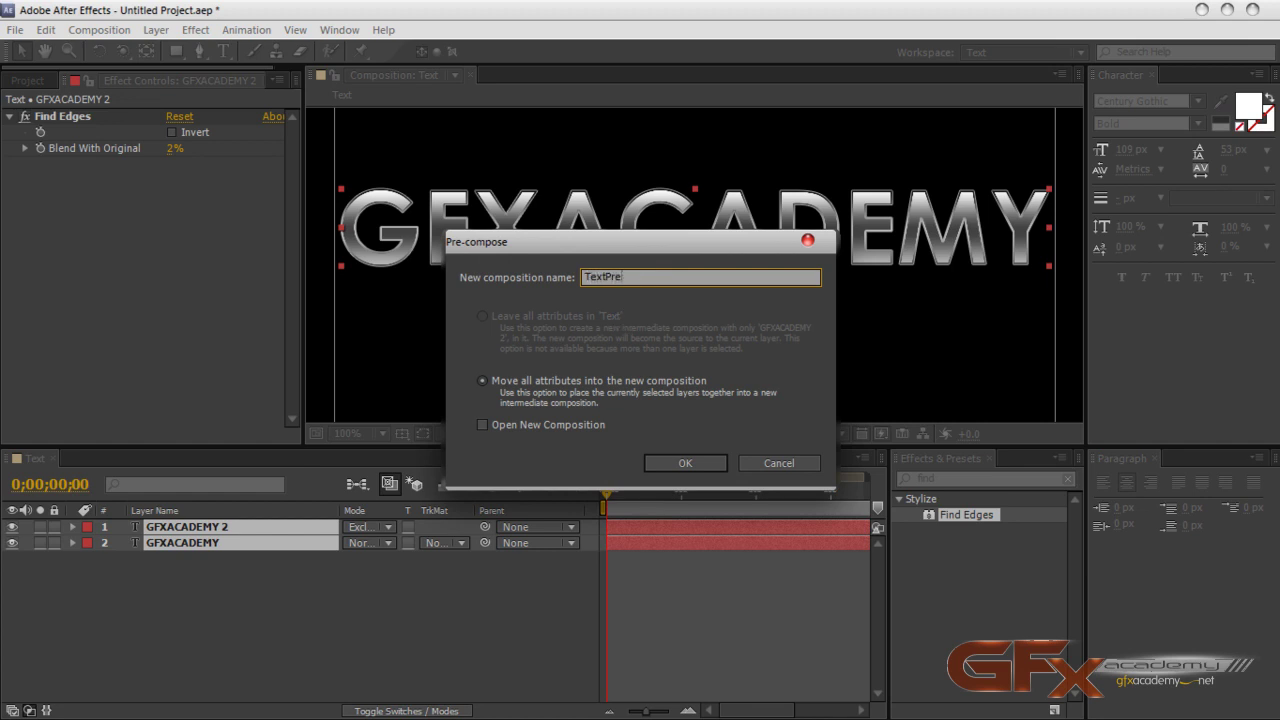
{"action": "left_click", "coordinate": [685, 466]}
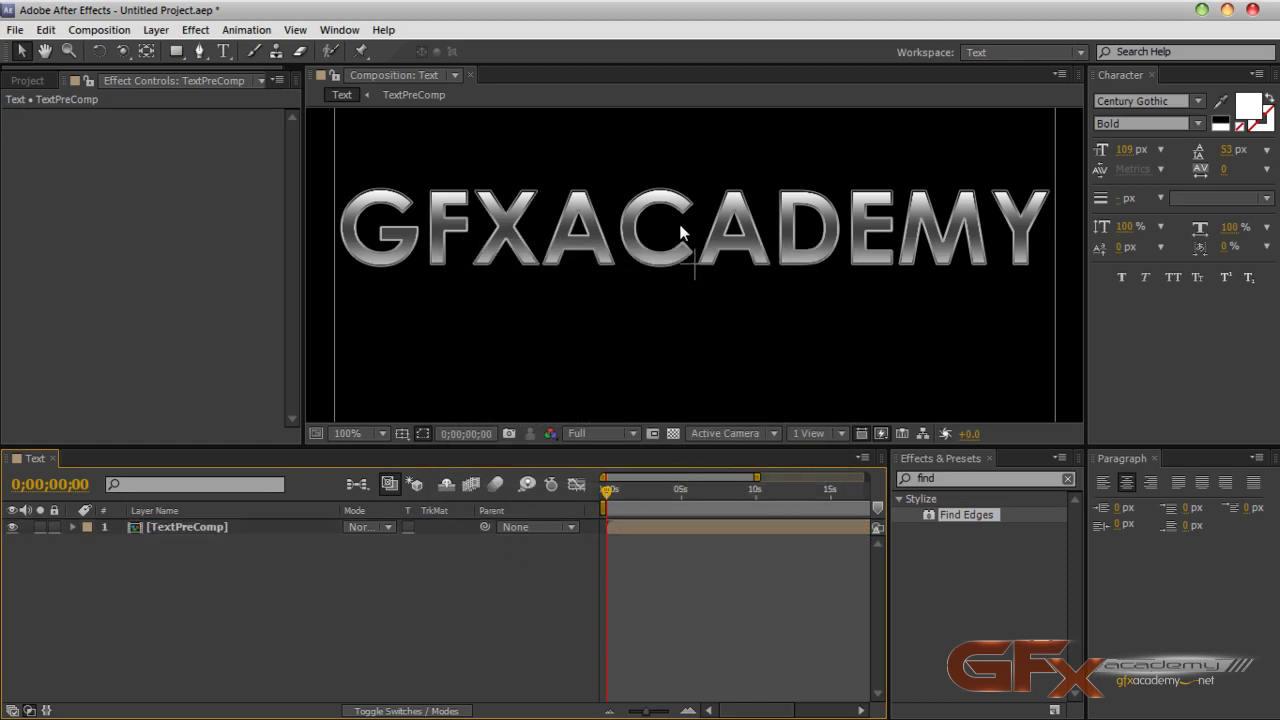
Step: Duplicate the TextPreComp layer and rename the lower copy TextPreCompReflection
{"action": "scroll", "coordinate": [680, 240], "scroll_direction": "down", "scroll_amount": 2}
{"action": "scroll", "coordinate": [685, 290], "scroll_direction": "up", "scroll_amount": 4}
{"action": "scroll", "coordinate": [685, 297], "scroll_direction": "down", "scroll_amount": 2}
{"action": "left_click", "coordinate": [246, 526]}
{"action": "key", "text": "ctrl+d"}
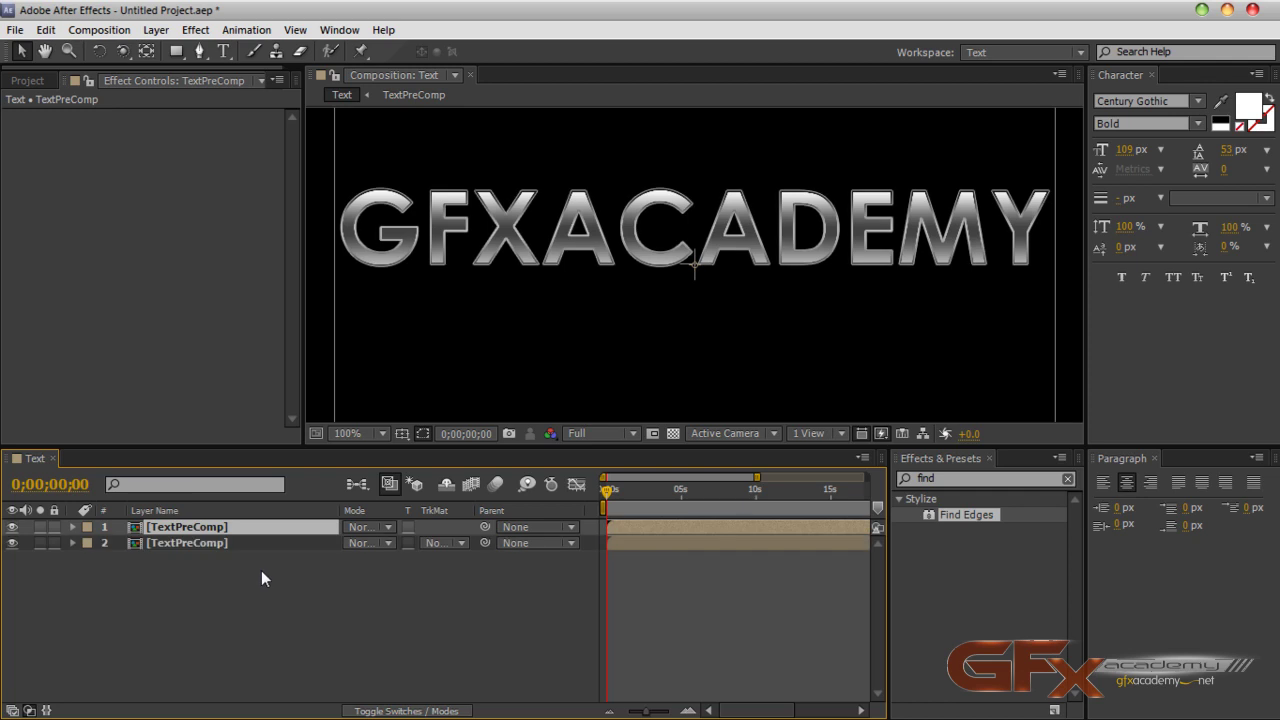
{"action": "left_click", "coordinate": [240, 545]}
{"action": "key", "text": "Return"}
{"action": "type", "text": "TextPreC"}
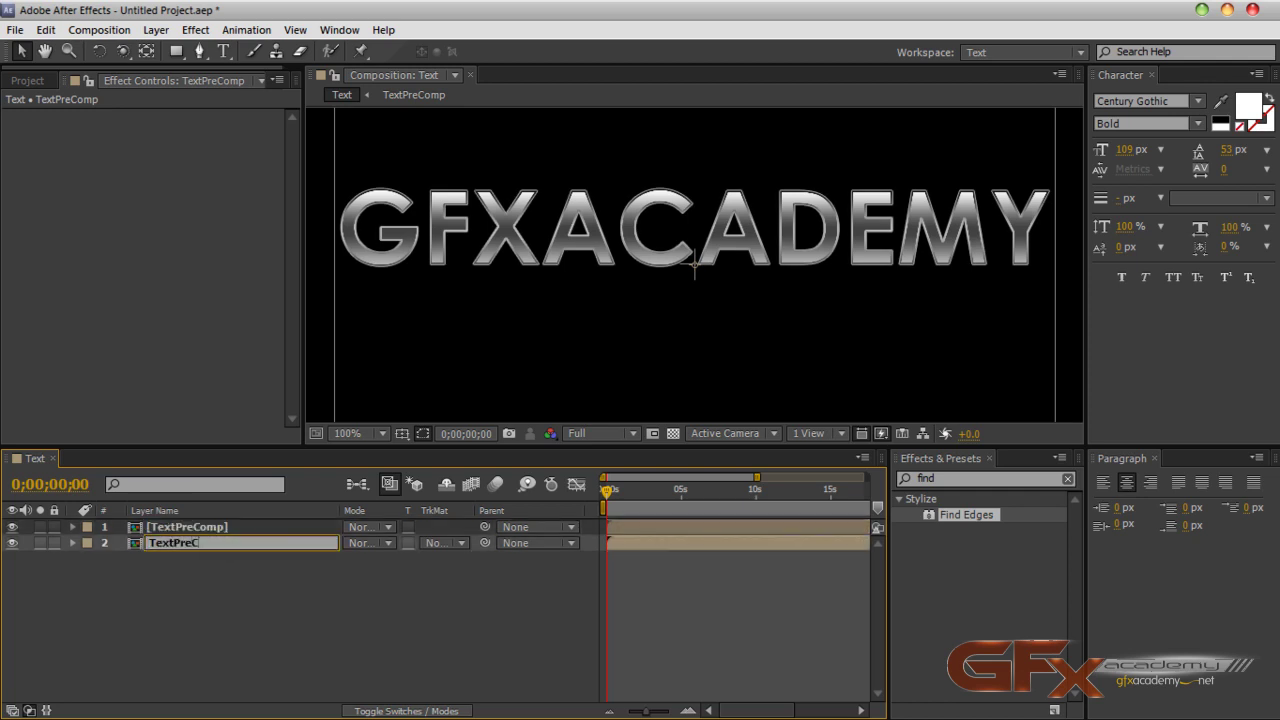
{"action": "type", "text": "ompReflection"}
{"action": "key", "text": "Return"}
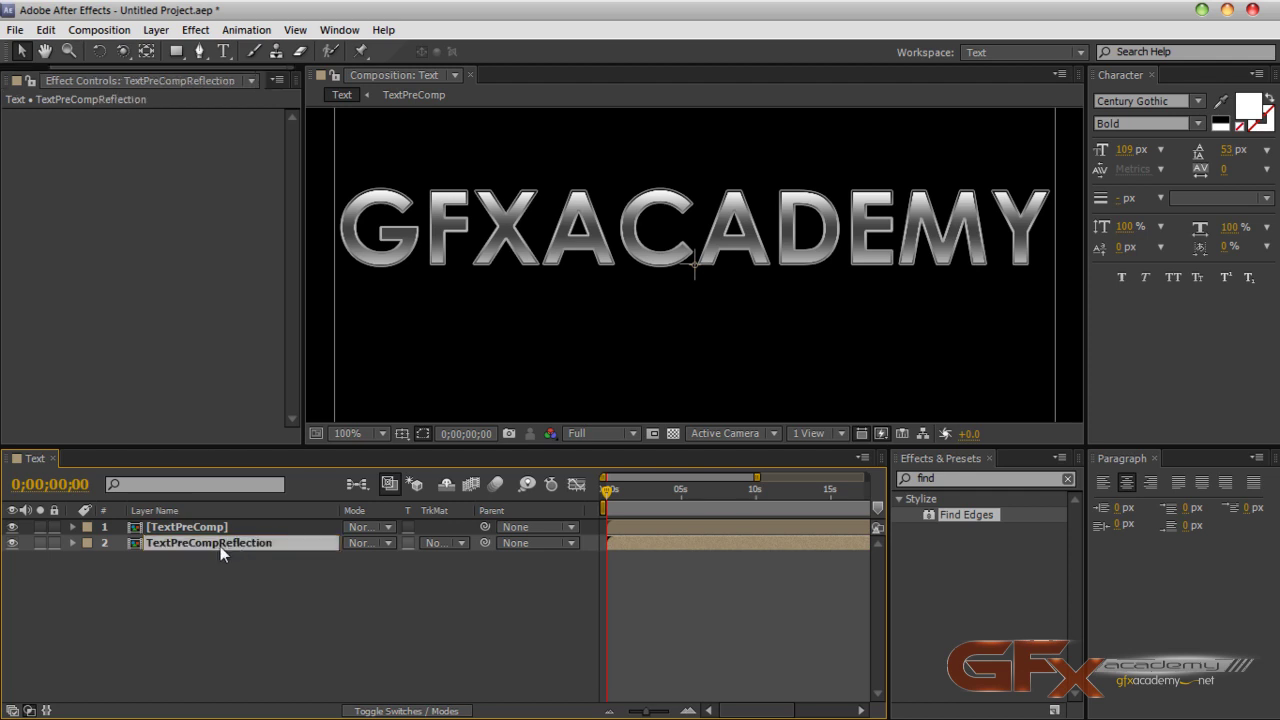
Step: Flip TextPreCompReflection vertically with an unlinked scale of 100, -100% and nudge it slightly down below the original text
{"action": "key", "text": "s"}
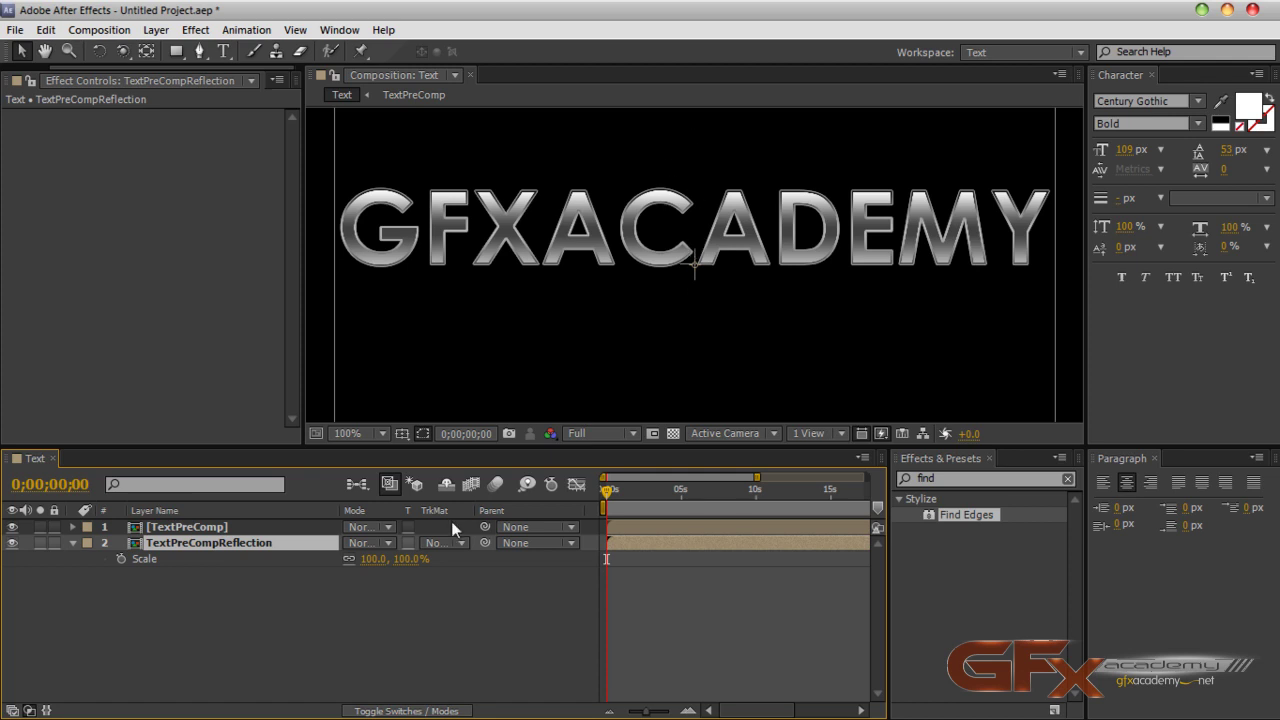
{"action": "left_click", "coordinate": [348, 558]}
{"action": "type", "text": "-100"}
{"action": "key", "text": "Return"}
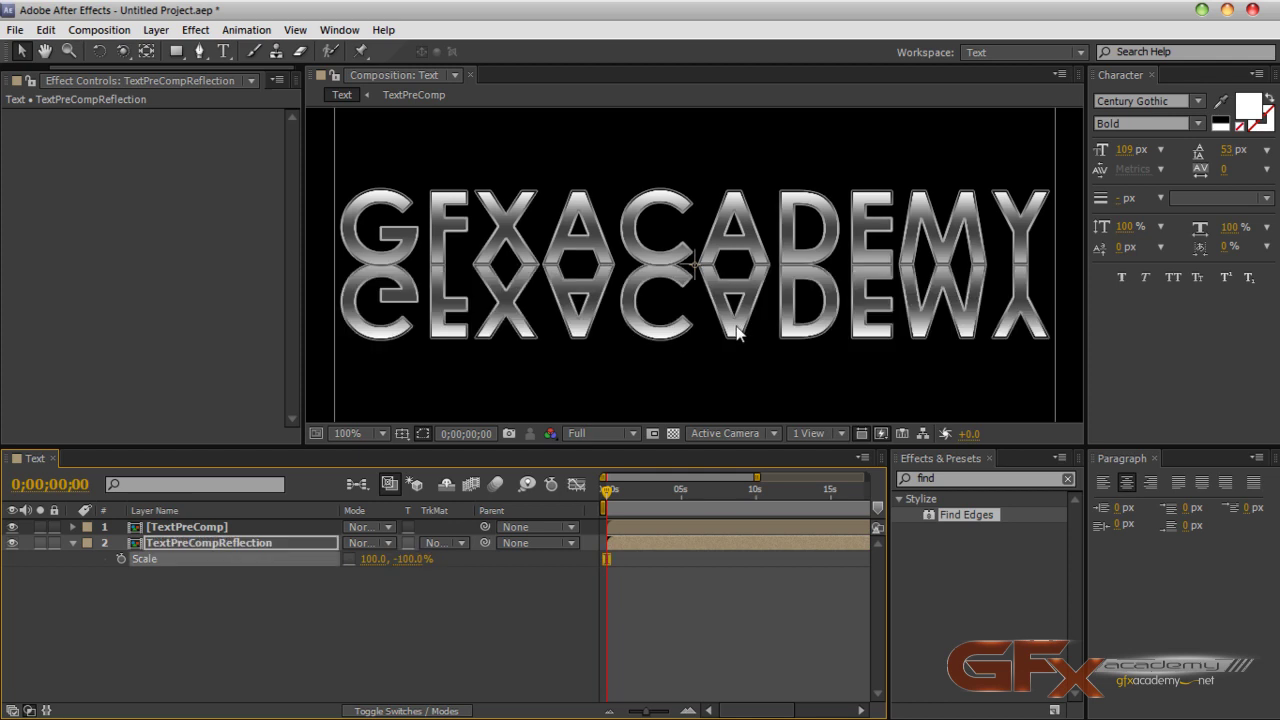
{"action": "left_click", "coordinate": [285, 540]}
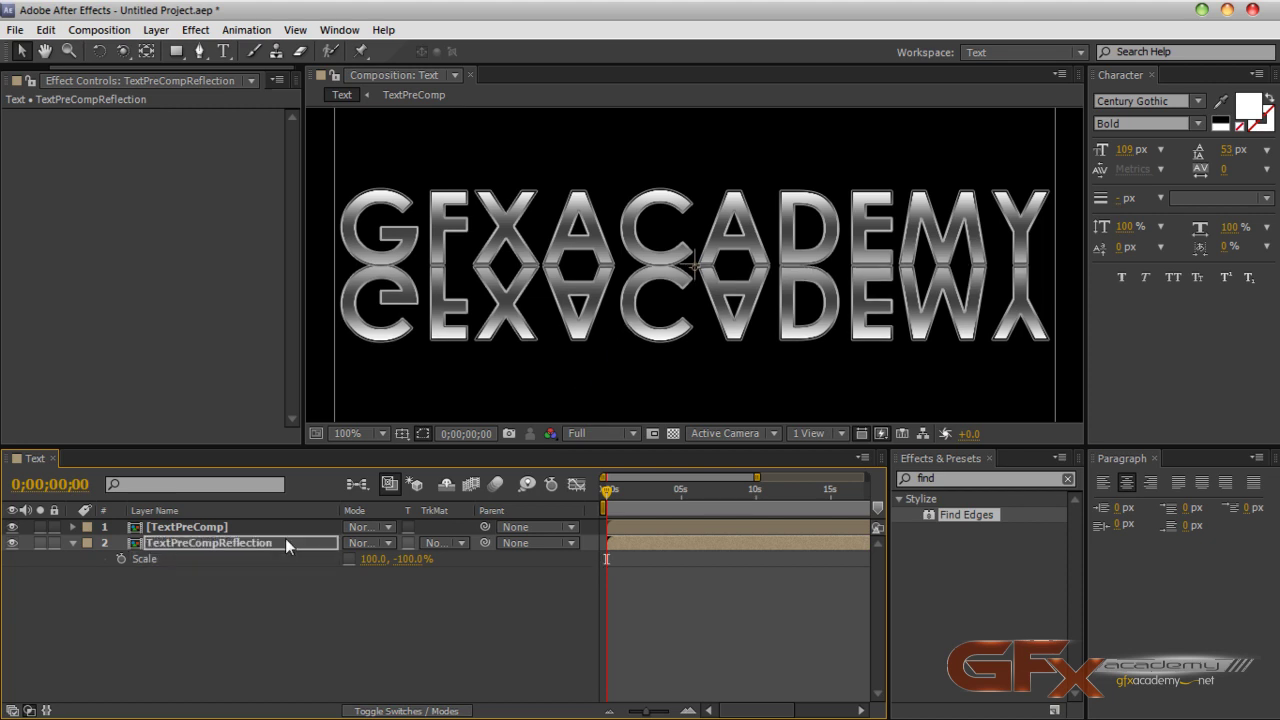
{"action": "left_click", "coordinate": [165, 644]}
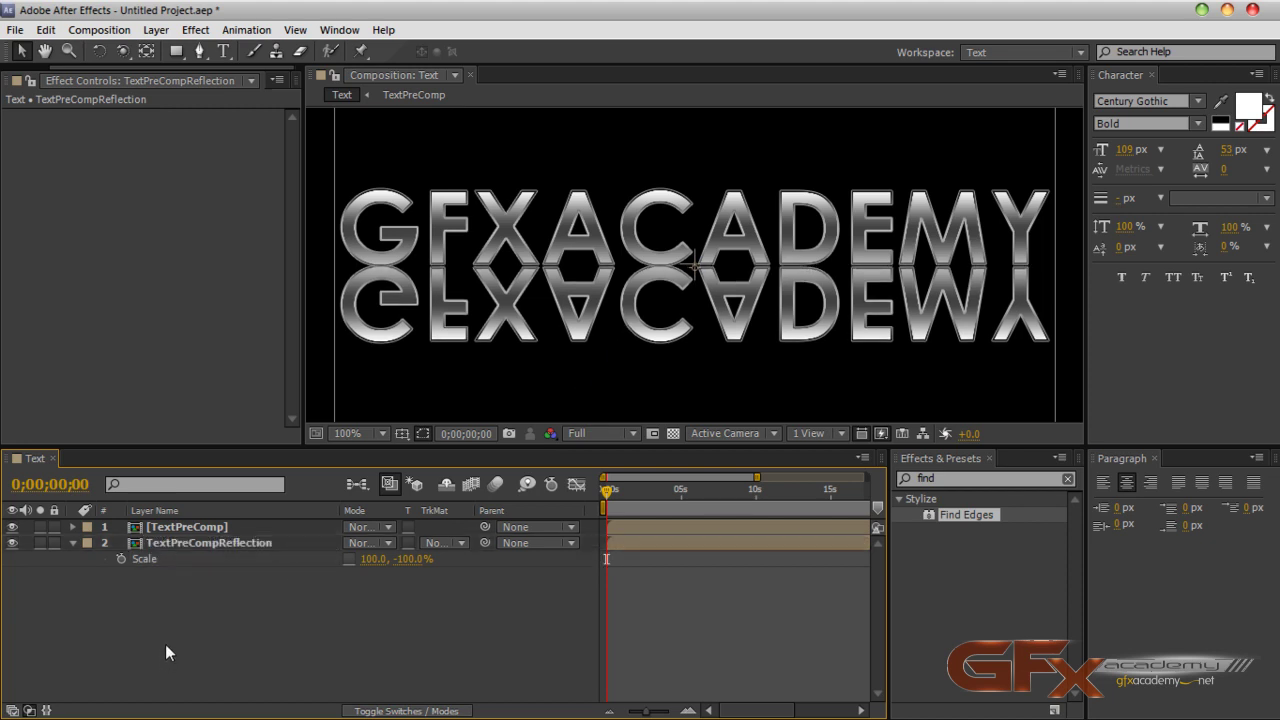
{"action": "left_click", "coordinate": [73, 543]}
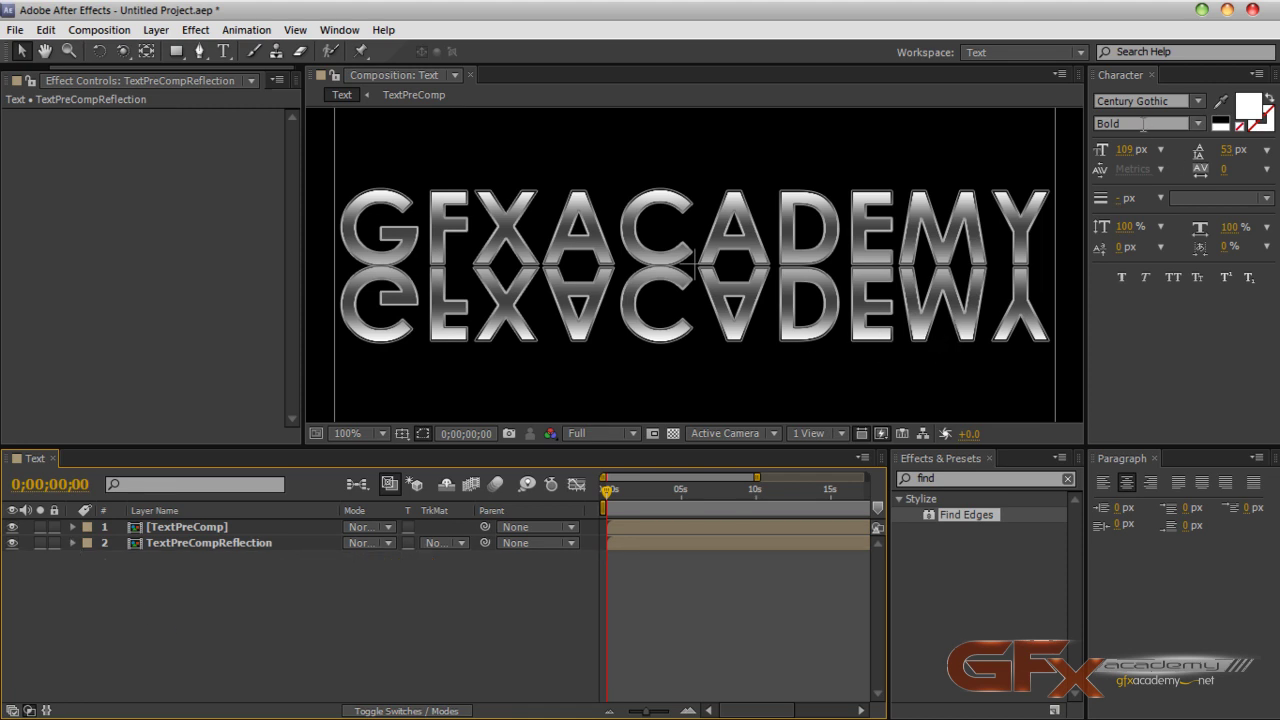
Step: Search the effects for "linear" and apply Linear Wipe to the TextPreCompReflection layer
{"action": "key", "text": "ctrl+5"}
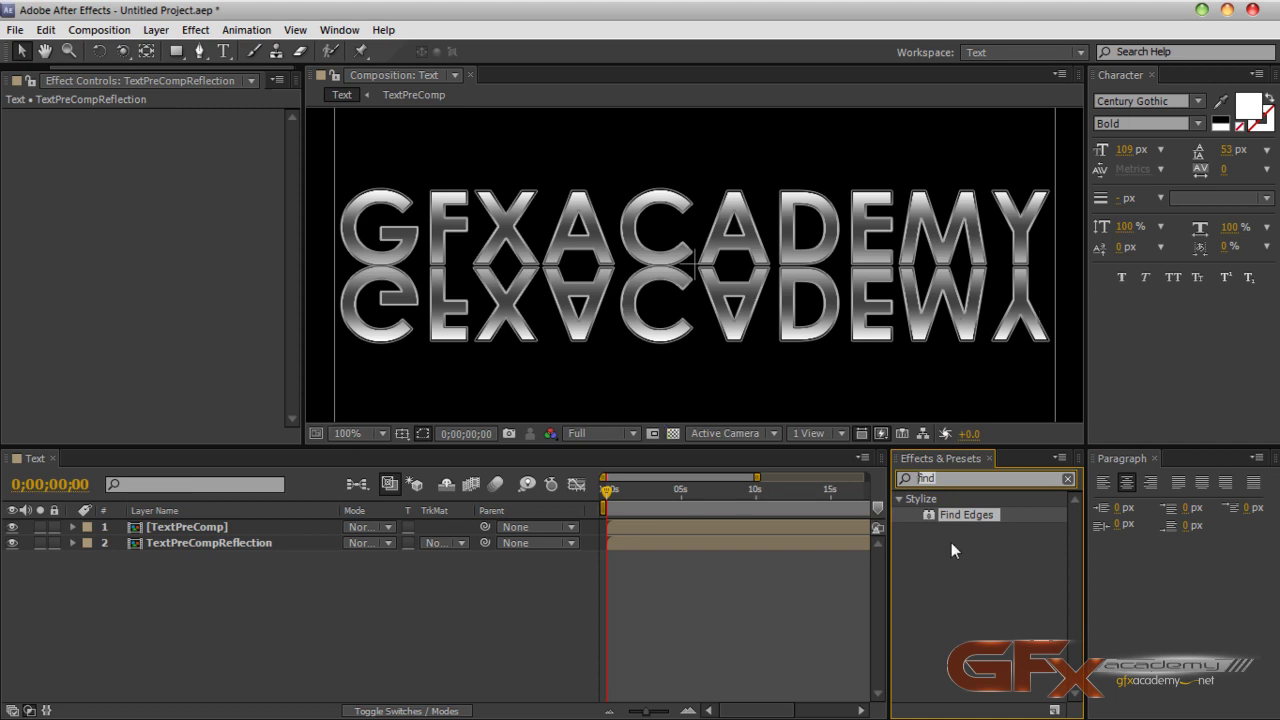
{"action": "key", "text": "BackSpace"}
{"action": "key", "text": "BackSpace"}
{"action": "key", "text": "BackSpace"}
{"action": "key", "text": "BackSpace"}
{"action": "type", "text": "linear"}
{"action": "left_click", "coordinate": [958, 642]}
{"action": "left_click_drag", "start_coordinate": [972, 648], "coordinate": [263, 541]}
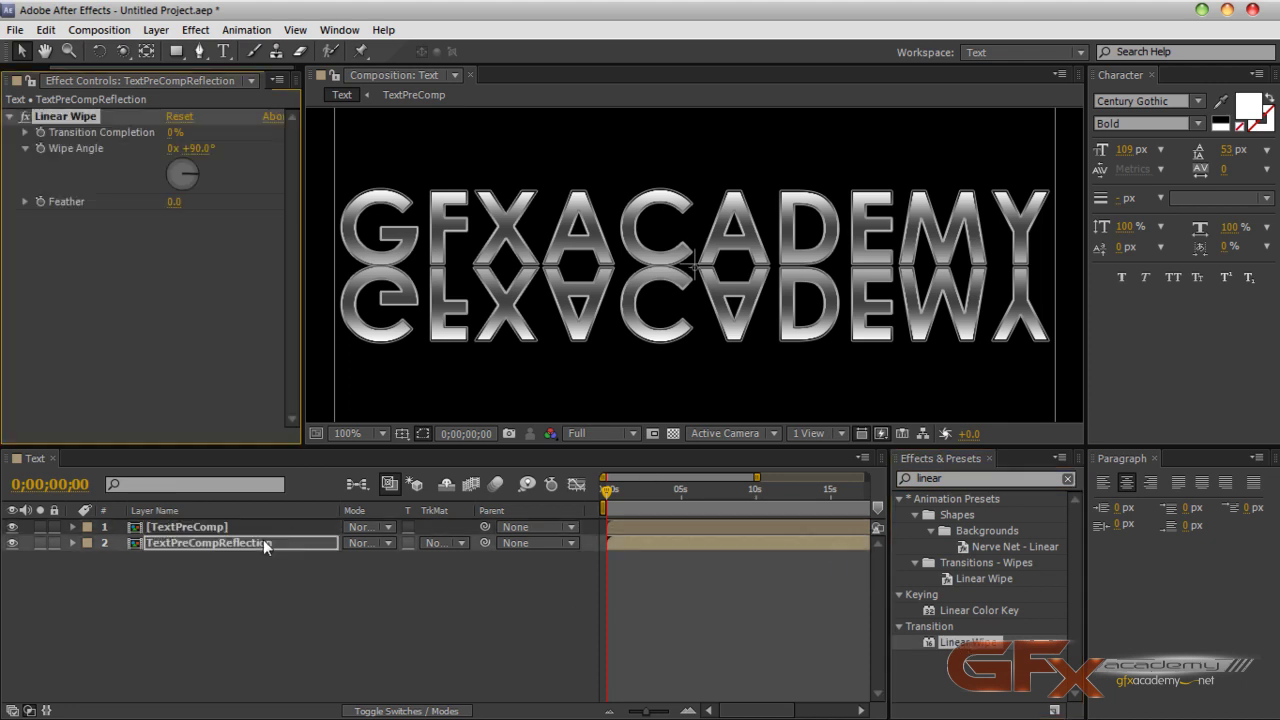
Step: Set the Linear Wipe on the reflection to a Wipe Angle of 180° and a Transition Completion of 49%
{"action": "left_click", "coordinate": [195, 155]}
{"action": "type", "text": "0"}
{"action": "key", "text": "Return"}
{"action": "left_click_drag", "start_coordinate": [175, 132], "coordinate": [213, 139]}
{"action": "left_click", "coordinate": [195, 148]}
{"action": "type", "text": "180"}
{"action": "key", "text": "Return"}
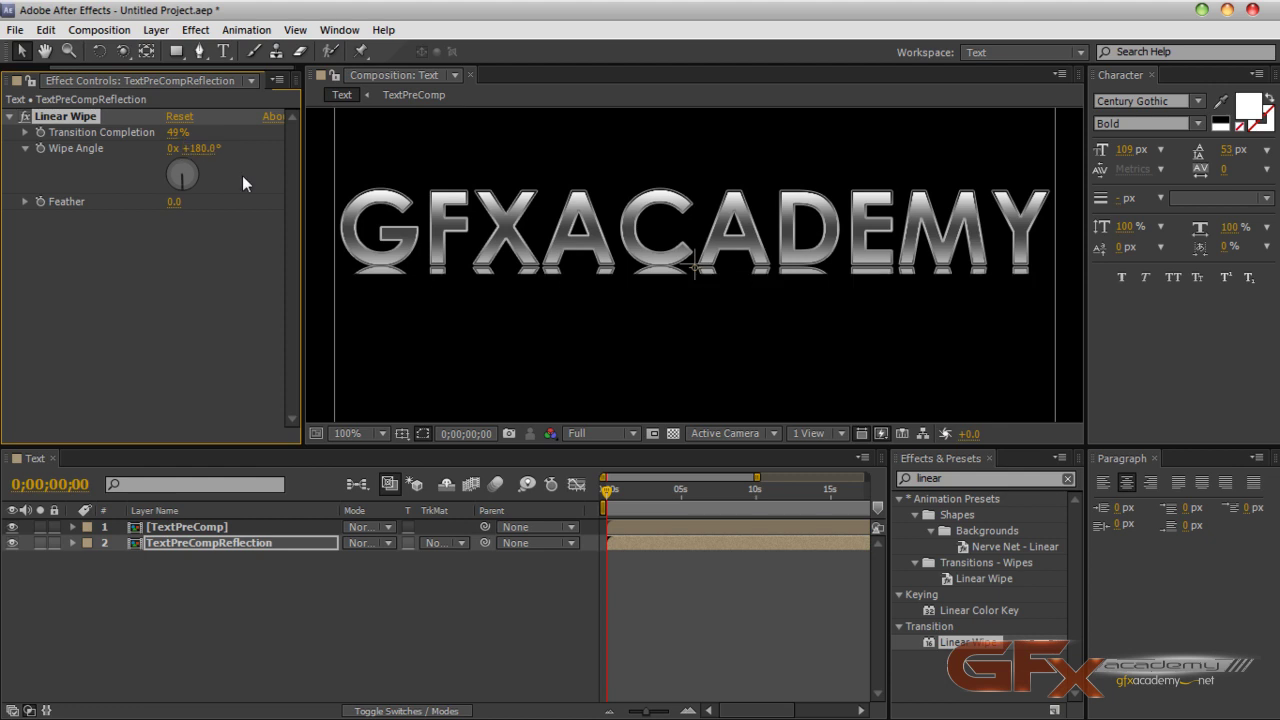
Step: Fade out the reflection by setting the Linear Wipe's Feather to 51 and its Transition Completion to 51%
{"action": "left_click_drag", "start_coordinate": [172, 133], "coordinate": [170, 133]}
{"action": "left_click_drag", "start_coordinate": [176, 201], "coordinate": [232, 210]}
{"action": "left_click_drag", "start_coordinate": [174, 134], "coordinate": [181, 134]}
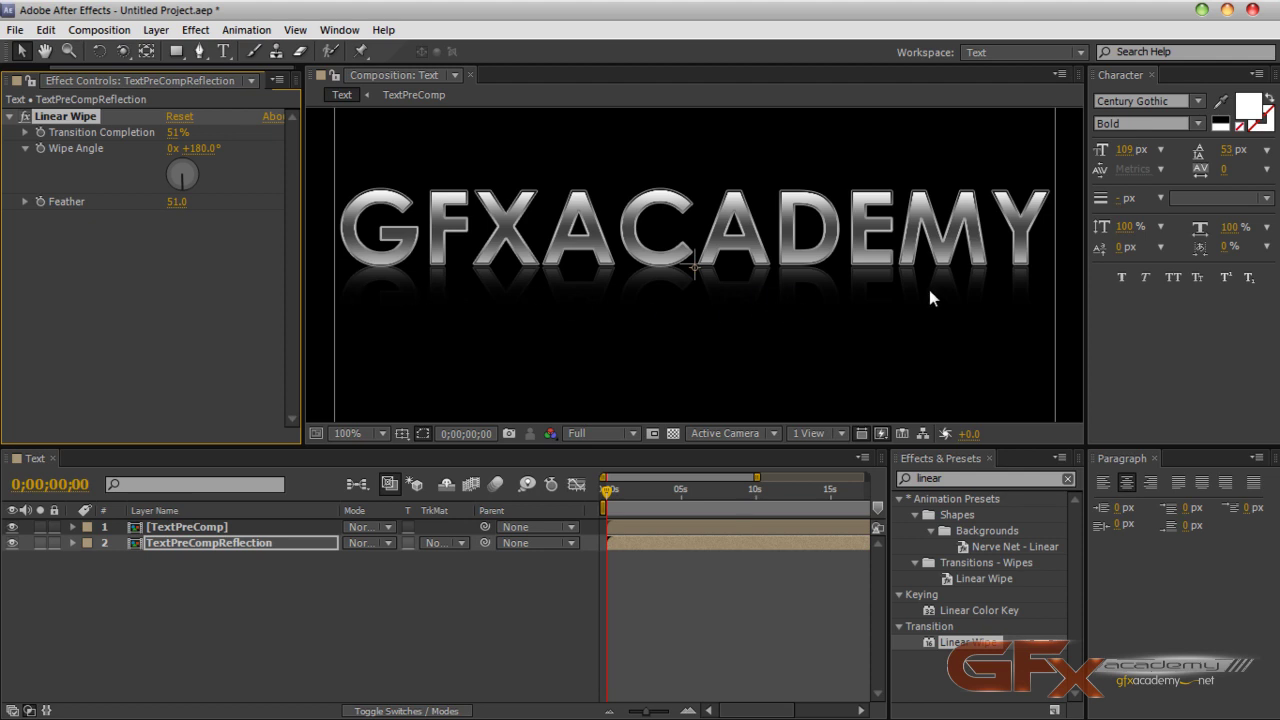
Step: Try a Fast Blur with a Blurriness of 3 and Repeat Edge Pixels on TextPreCompReflection, and delete the effect again
{"action": "left_click", "coordinate": [964, 479]}
{"action": "type", "text": "fast"}
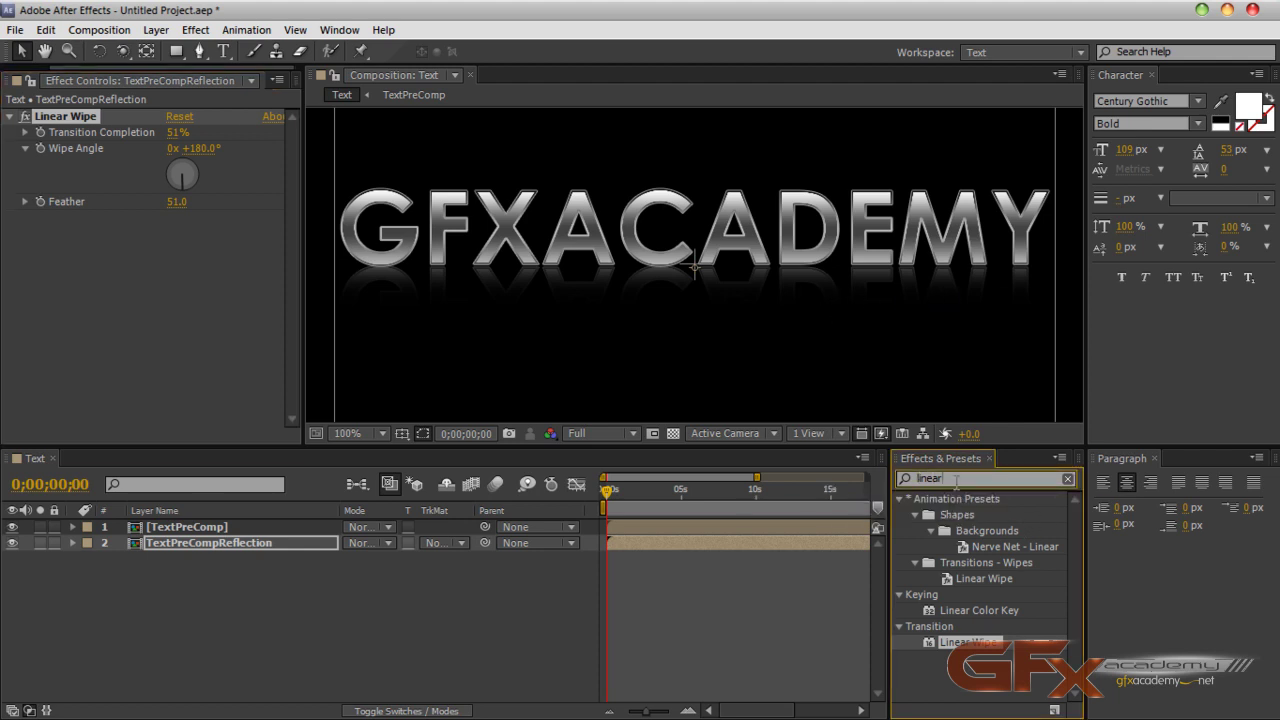
{"action": "type", "text": " b"}
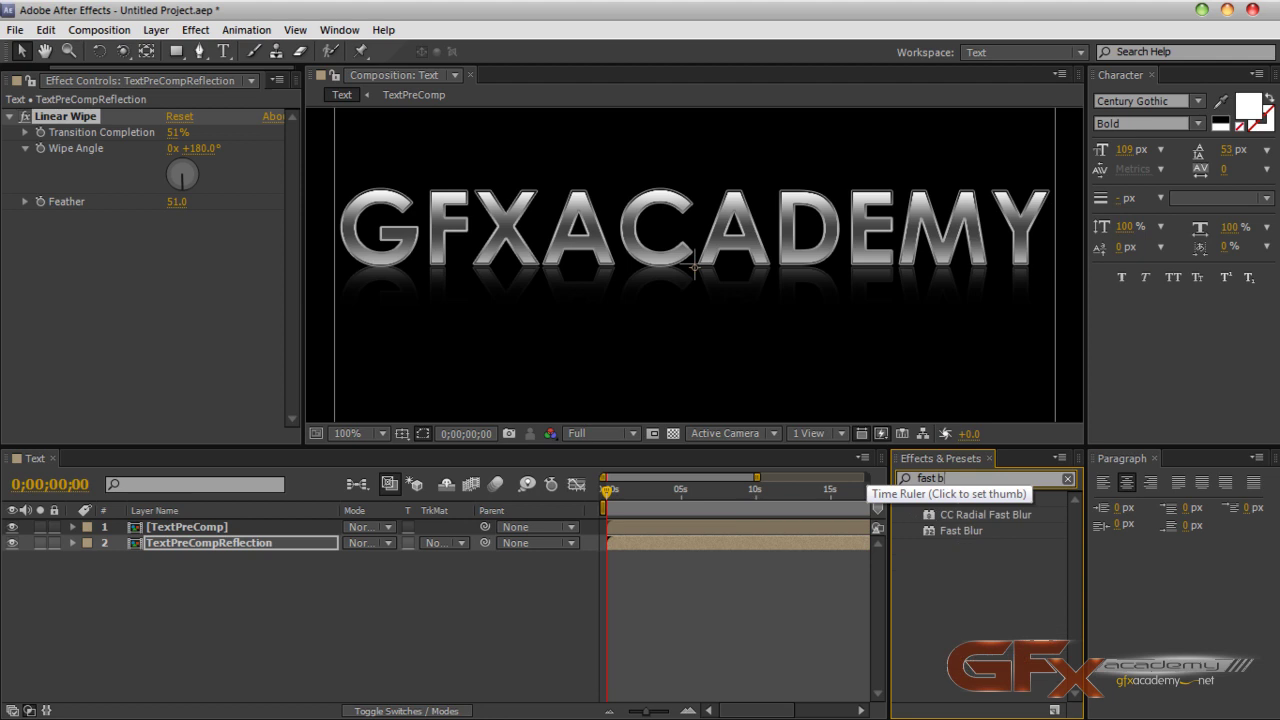
{"action": "left_click_drag", "start_coordinate": [960, 530], "coordinate": [193, 548]}
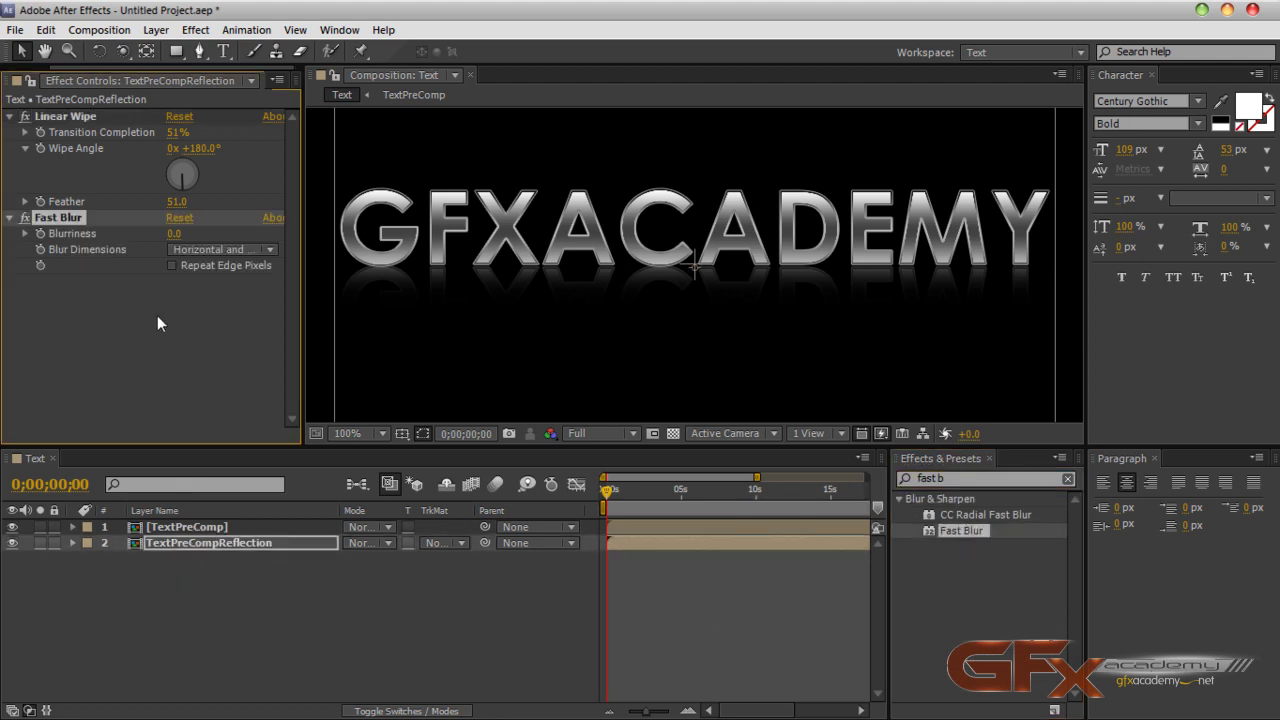
{"action": "left_click", "coordinate": [176, 235]}
{"action": "type", "text": "3"}
{"action": "key", "text": "Return"}
{"action": "left_click", "coordinate": [116, 317]}
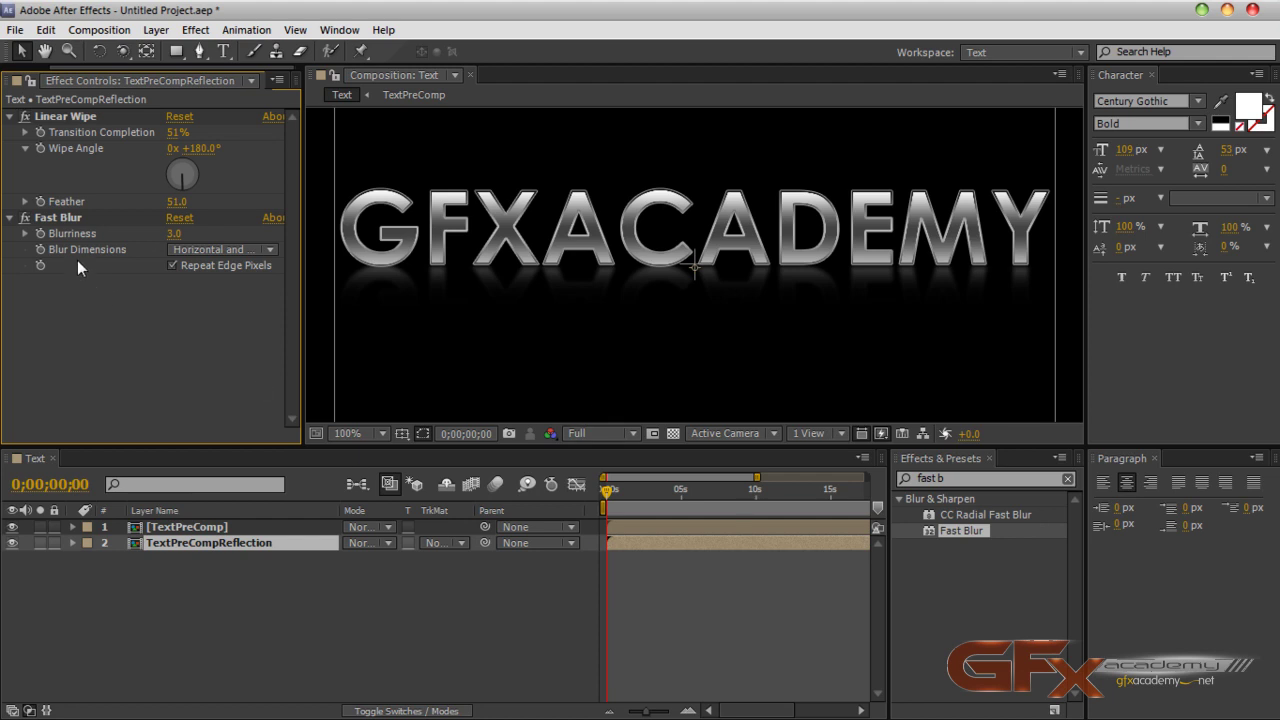
{"action": "left_click", "coordinate": [56, 218]}
{"action": "key", "text": "Delete"}
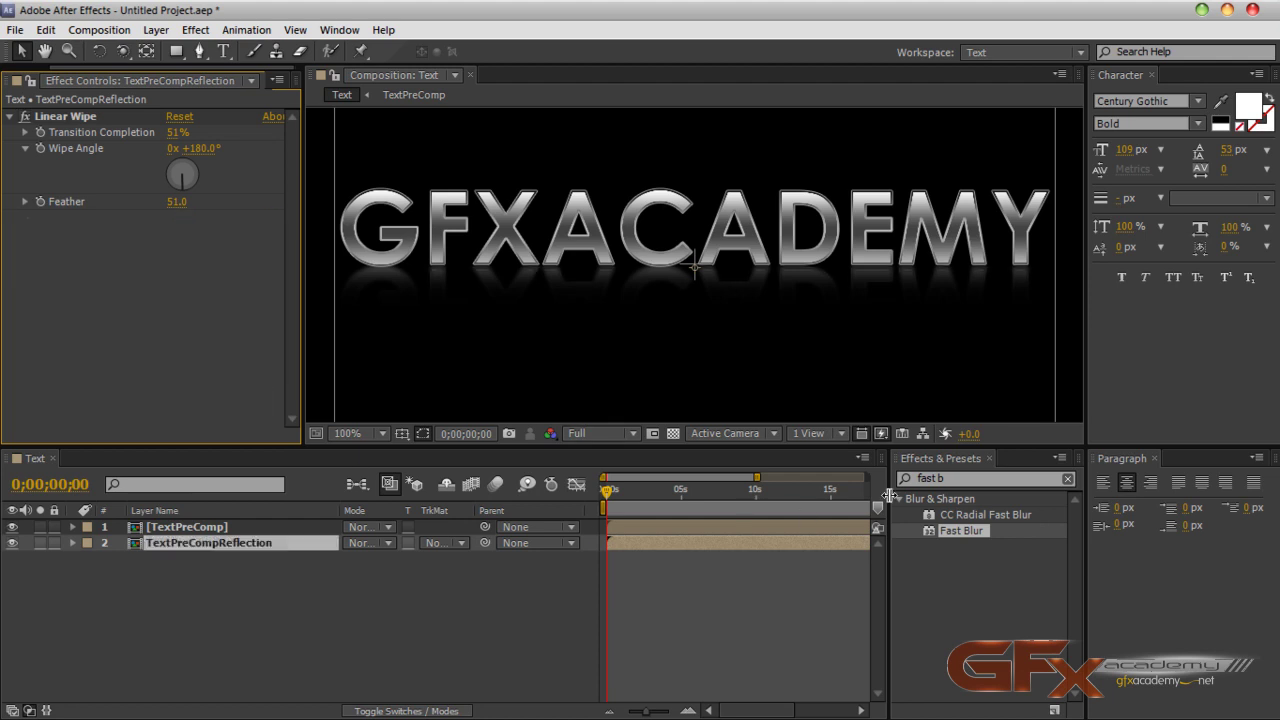
Step: Search the effects for "compou" and apply Compound Blur to TextPreCompReflection with a Maximum Blur of 15
{"action": "left_click", "coordinate": [963, 477]}
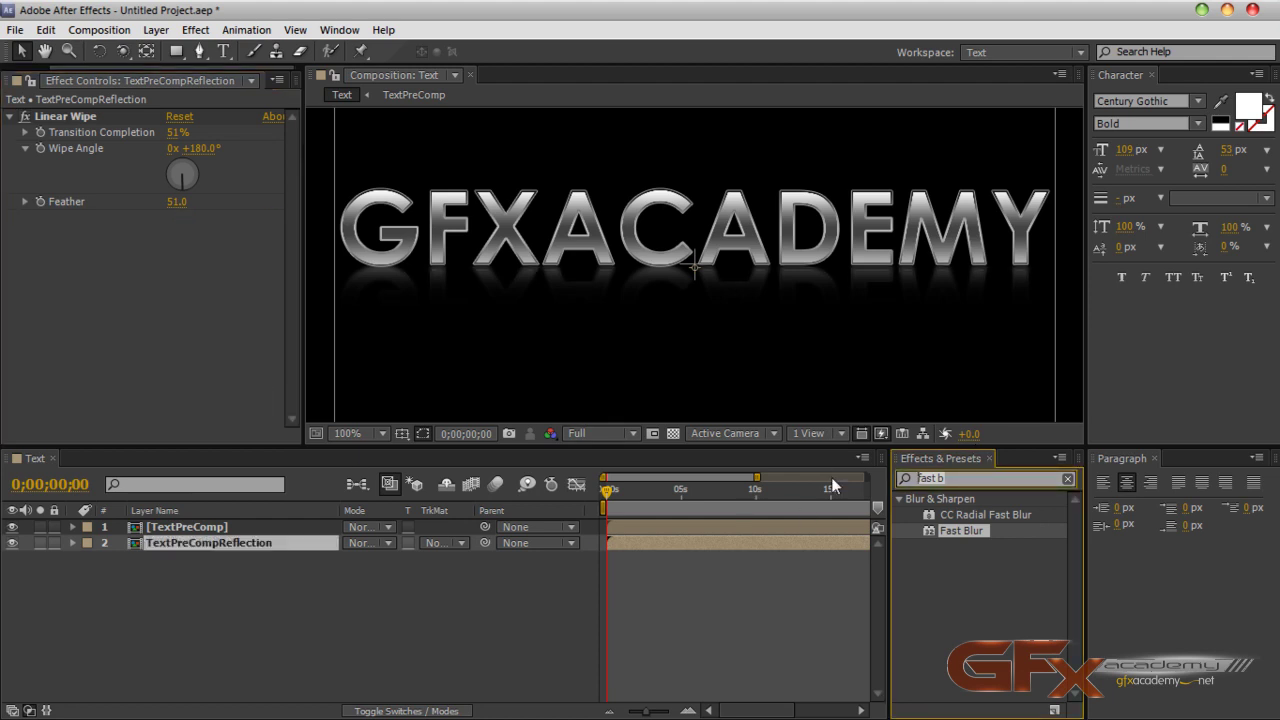
{"action": "type", "text": "comp"}
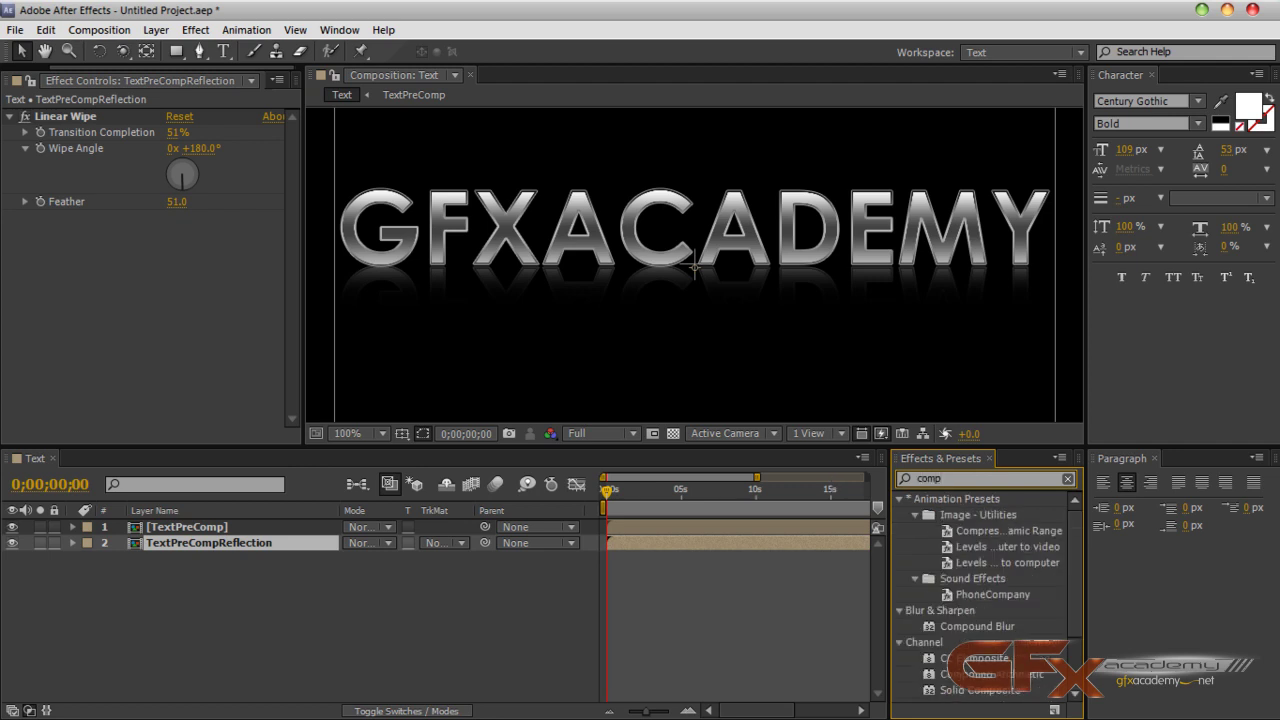
{"action": "type", "text": "ou"}
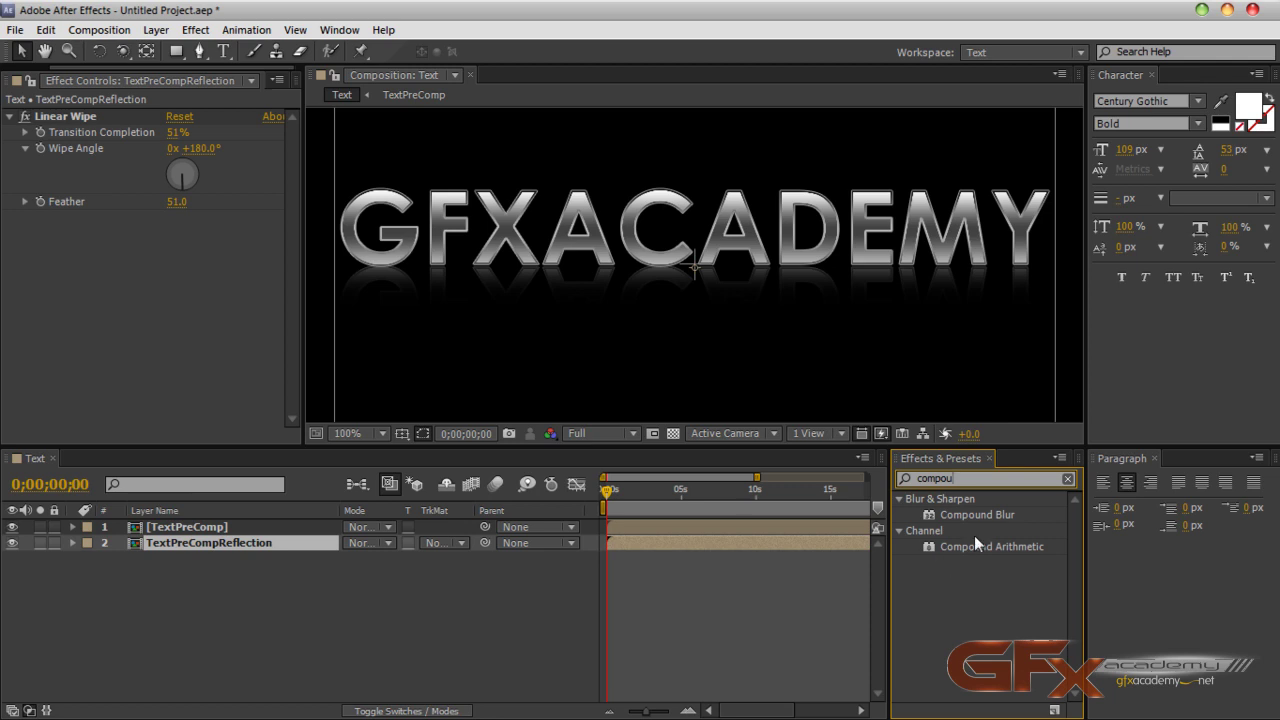
{"action": "left_click_drag", "start_coordinate": [983, 515], "coordinate": [203, 538]}
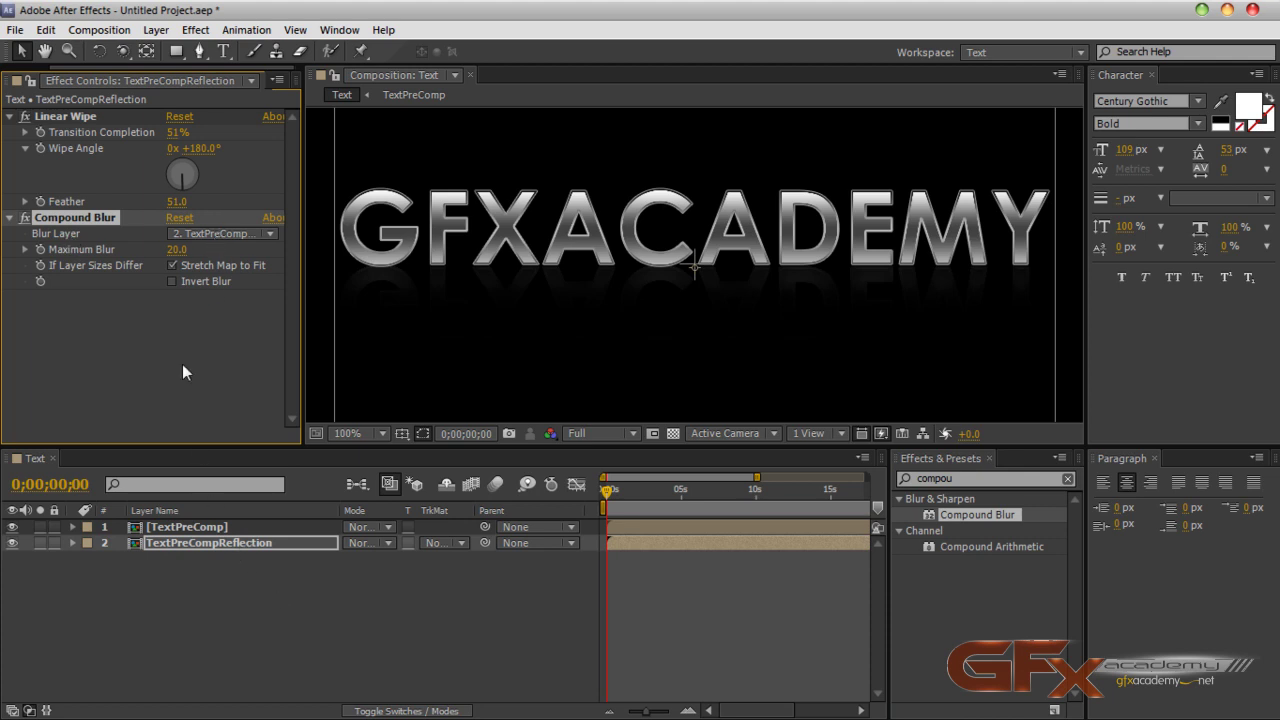
{"action": "mouse_move", "coordinate": [178, 252]}
{"action": "left_mouse_down"}
{"action": "mouse_move", "coordinate": [160, 252]}
{"action": "mouse_move", "coordinate": [172, 252]}
{"action": "left_mouse_up"}
{"action": "scroll", "coordinate": [720, 271], "scroll_direction": "up", "scroll_amount": 2}
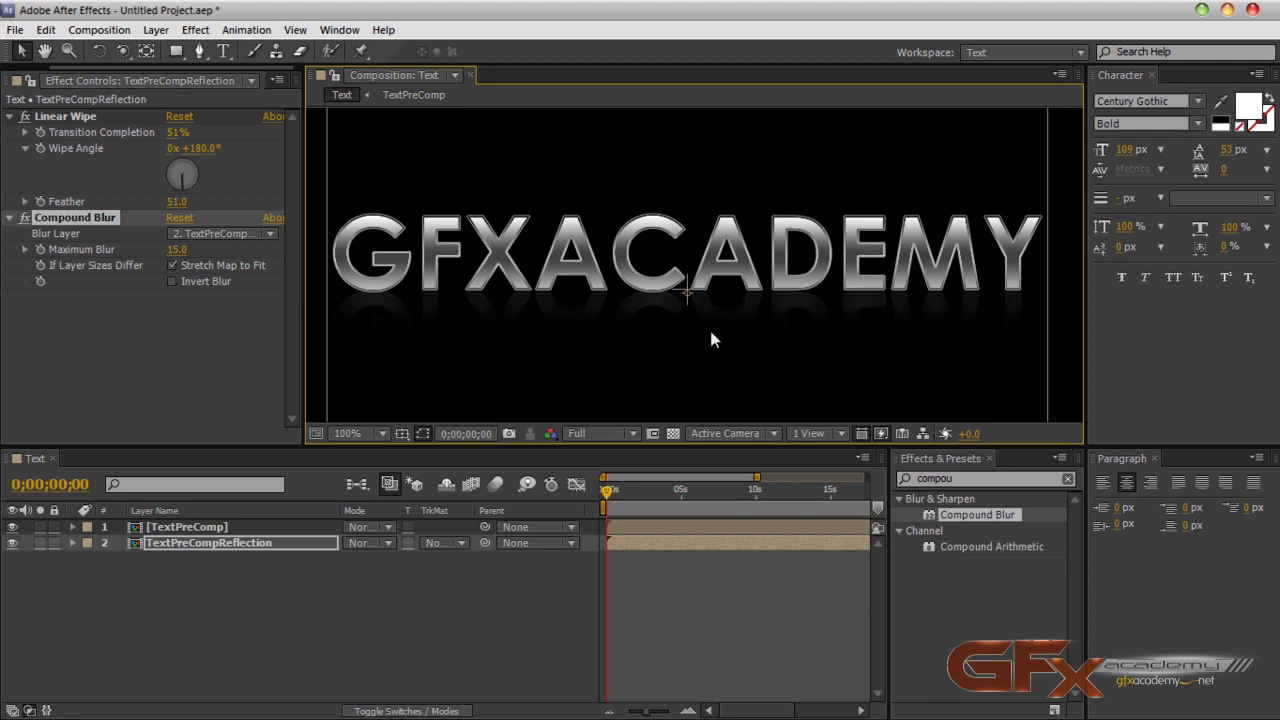
Step: Create a new 1280 x 720 px solid layer named BlurMap
{"action": "left_click", "coordinate": [323, 570]}
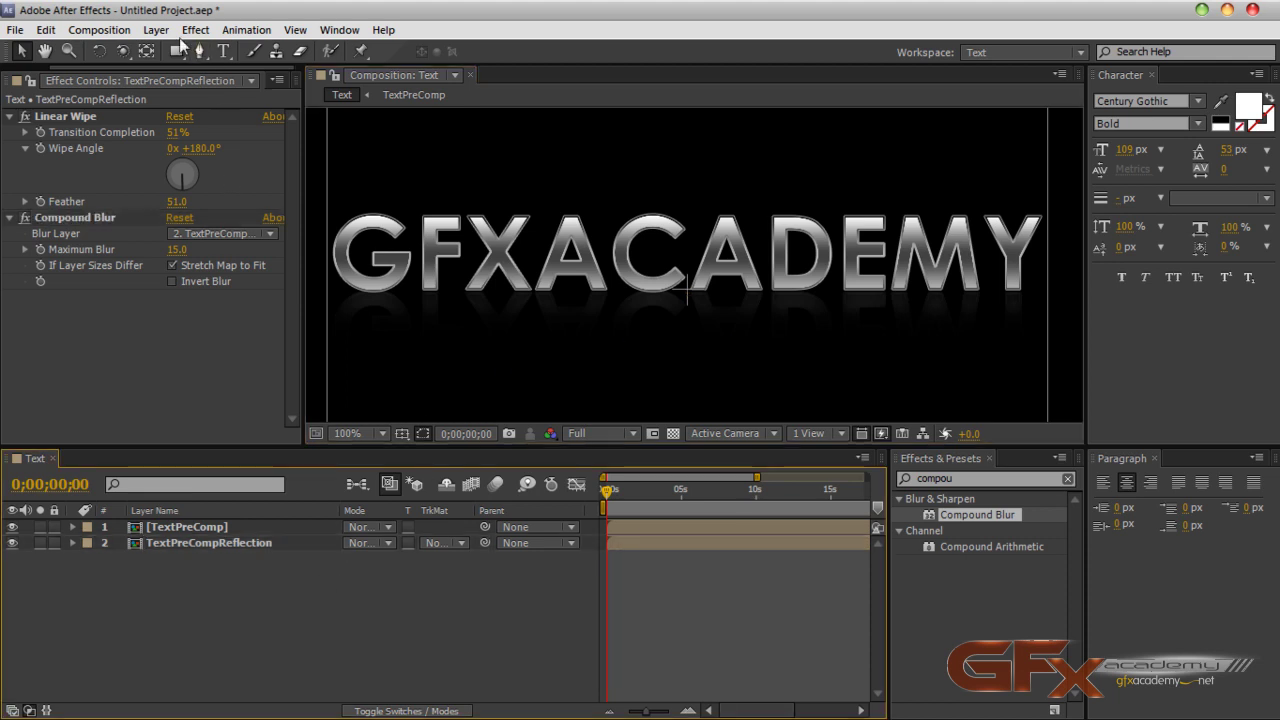
{"action": "left_click", "coordinate": [156, 29]}
{"action": "mouse_move", "coordinate": [400, 51]}
{"action": "left_click", "coordinate": [505, 74]}
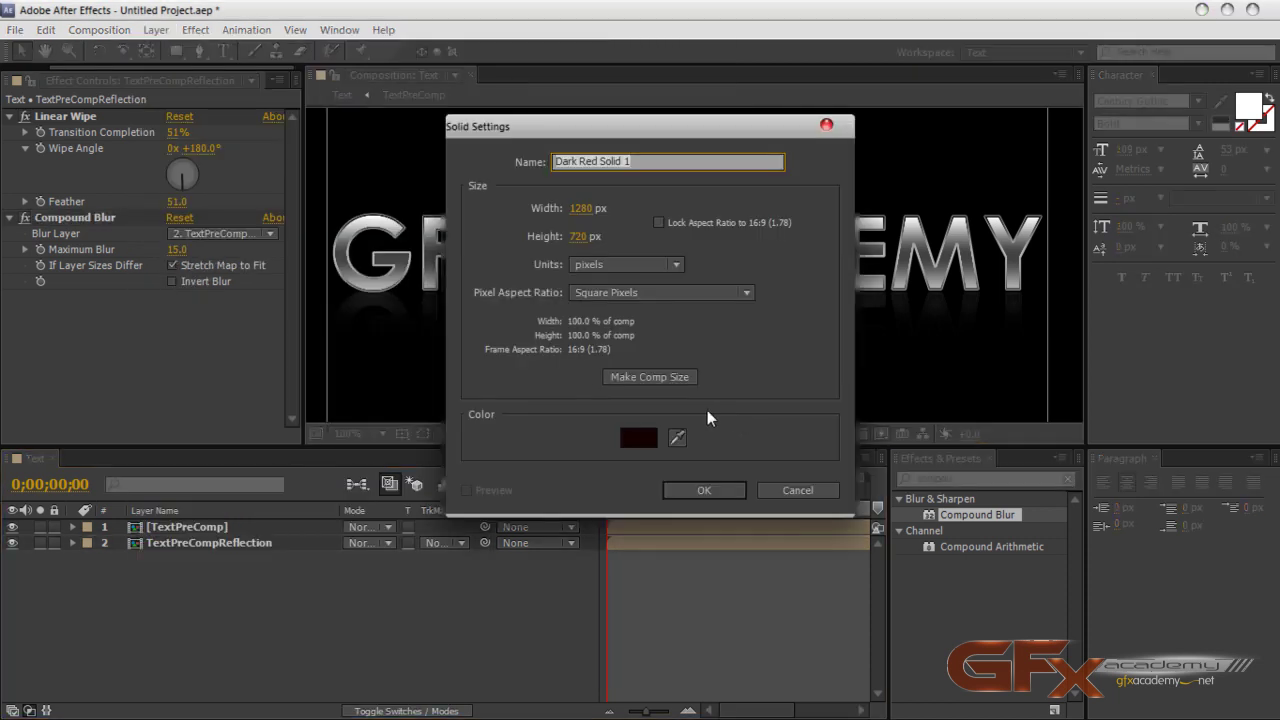
{"action": "type", "text": "BlurMap"}
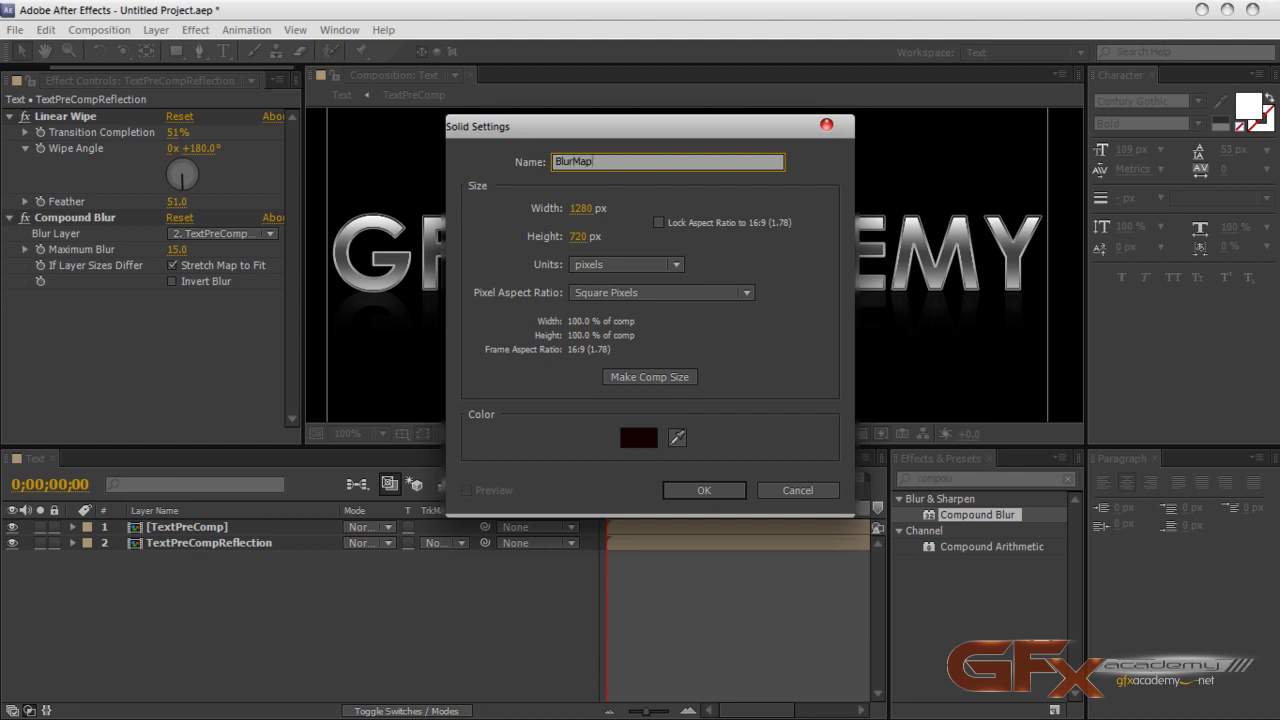
{"action": "left_click", "coordinate": [700, 489]}
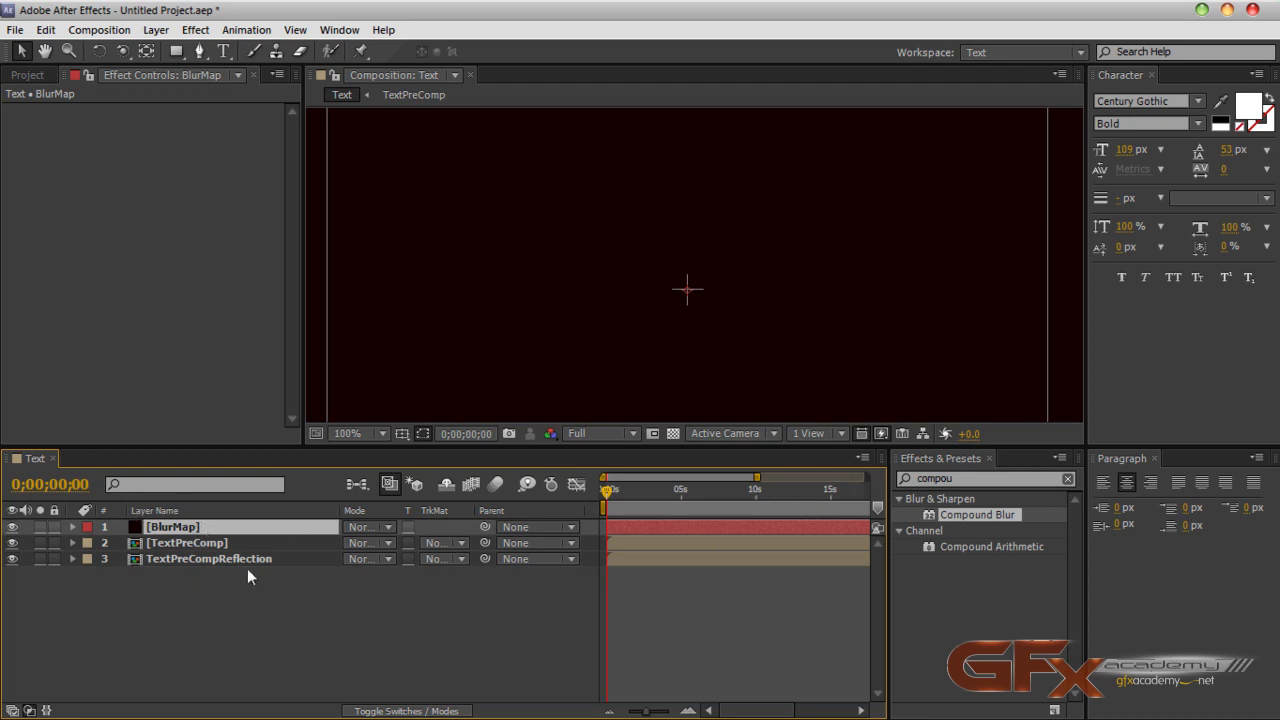
Step: Set the BlurMap layer's opacity to 50% and apply the Ramp effect to it
{"action": "key", "text": "t"}
{"action": "left_click", "coordinate": [358, 543]}
{"action": "type", "text": "50"}
{"action": "key", "text": "Return"}
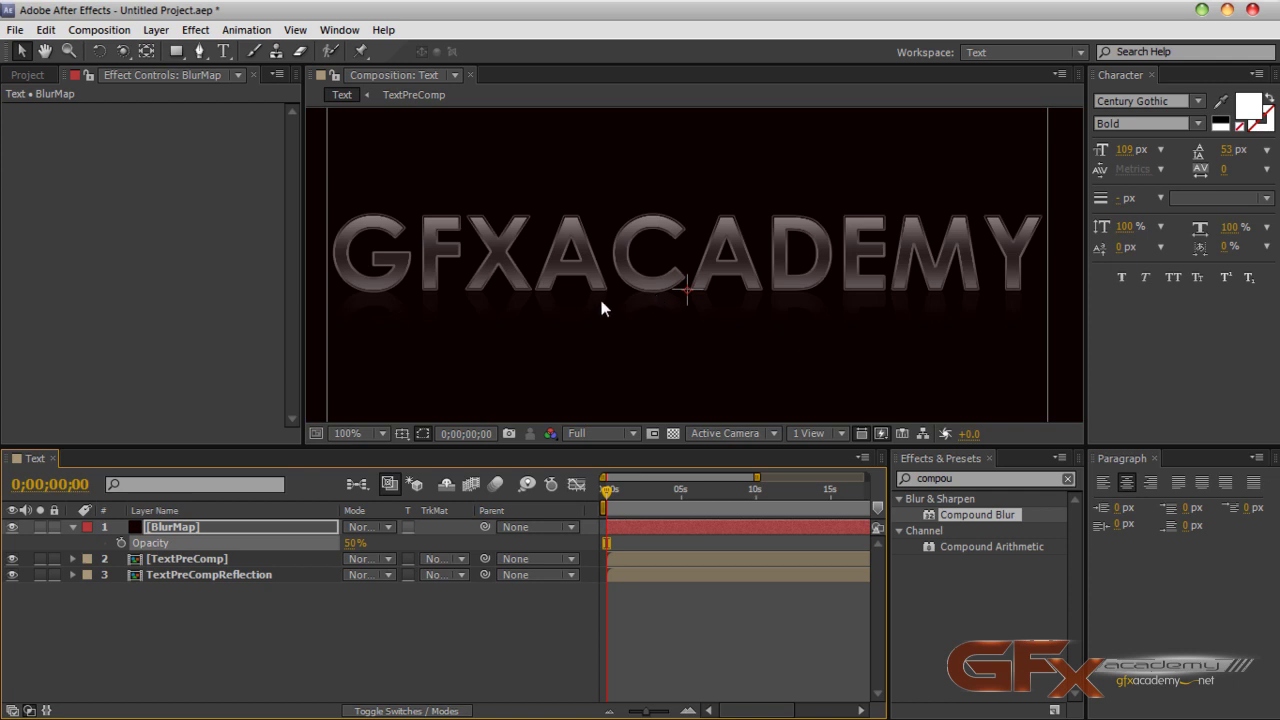
{"action": "left_click", "coordinate": [960, 478]}
{"action": "type", "text": "ramp"}
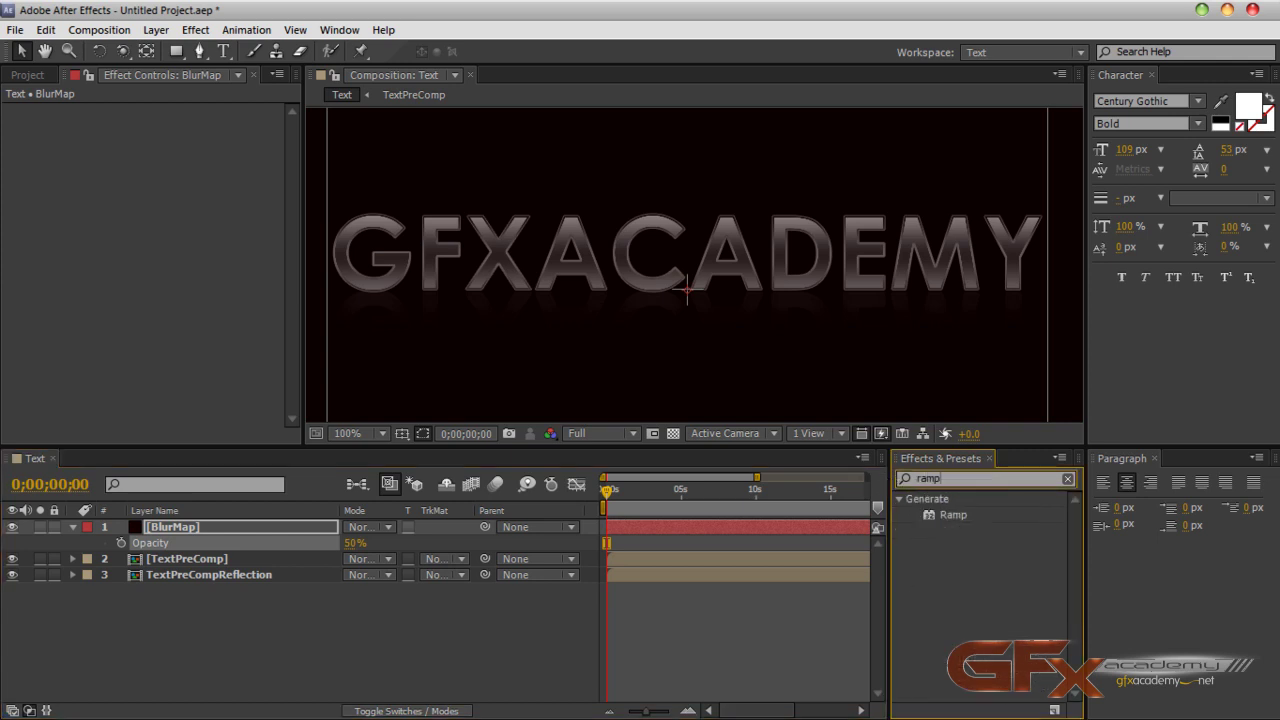
{"action": "left_click_drag", "start_coordinate": [962, 518], "coordinate": [177, 529]}
{"action": "scroll", "coordinate": [686, 256], "scroll_direction": "down", "scroll_amount": 2}
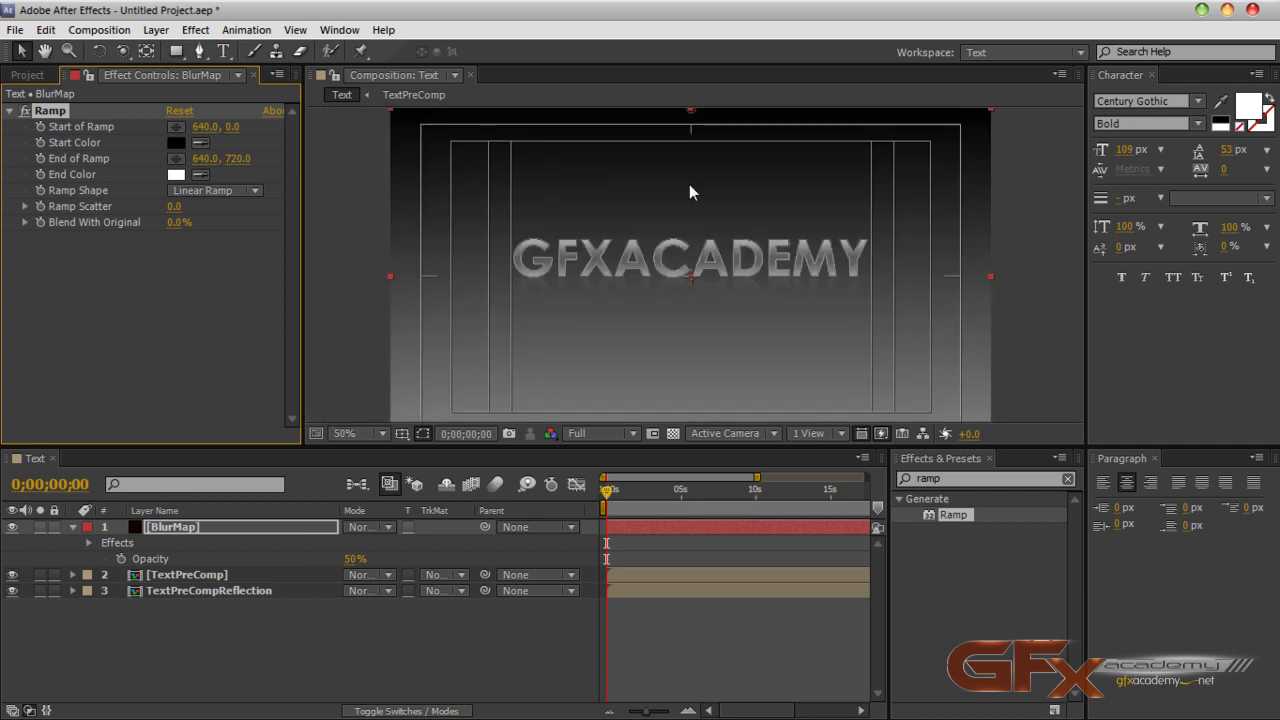
Step: Position the Ramp's start at the base of the text at 640, 363.5 and its end just below at 639, 434
{"action": "left_click_drag", "start_coordinate": [691, 112], "coordinate": [694, 280]}
{"action": "left_click_drag", "start_coordinate": [729, 366], "coordinate": [724, 301]}
{"action": "left_click_drag", "start_coordinate": [686, 391], "coordinate": [695, 258]}
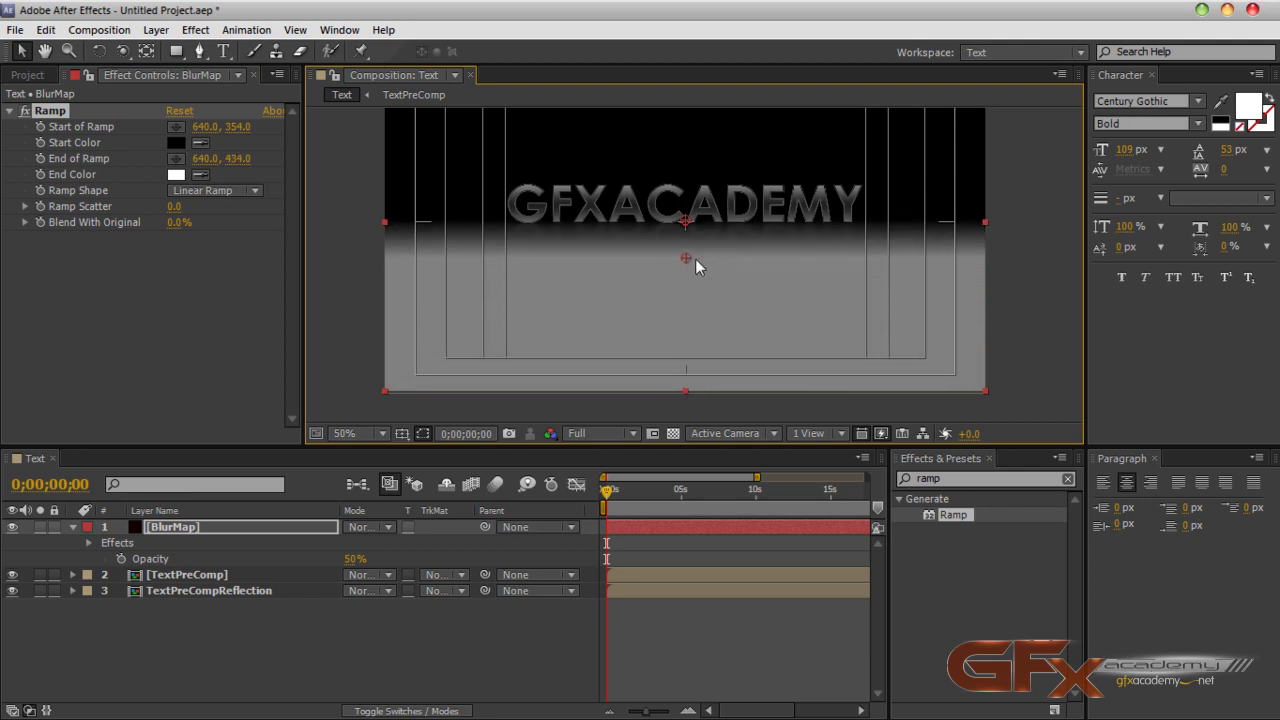
{"action": "scroll", "coordinate": [717, 271], "scroll_direction": "up", "scroll_amount": 4}
{"action": "left_click_drag", "start_coordinate": [706, 183], "coordinate": [727, 271]}
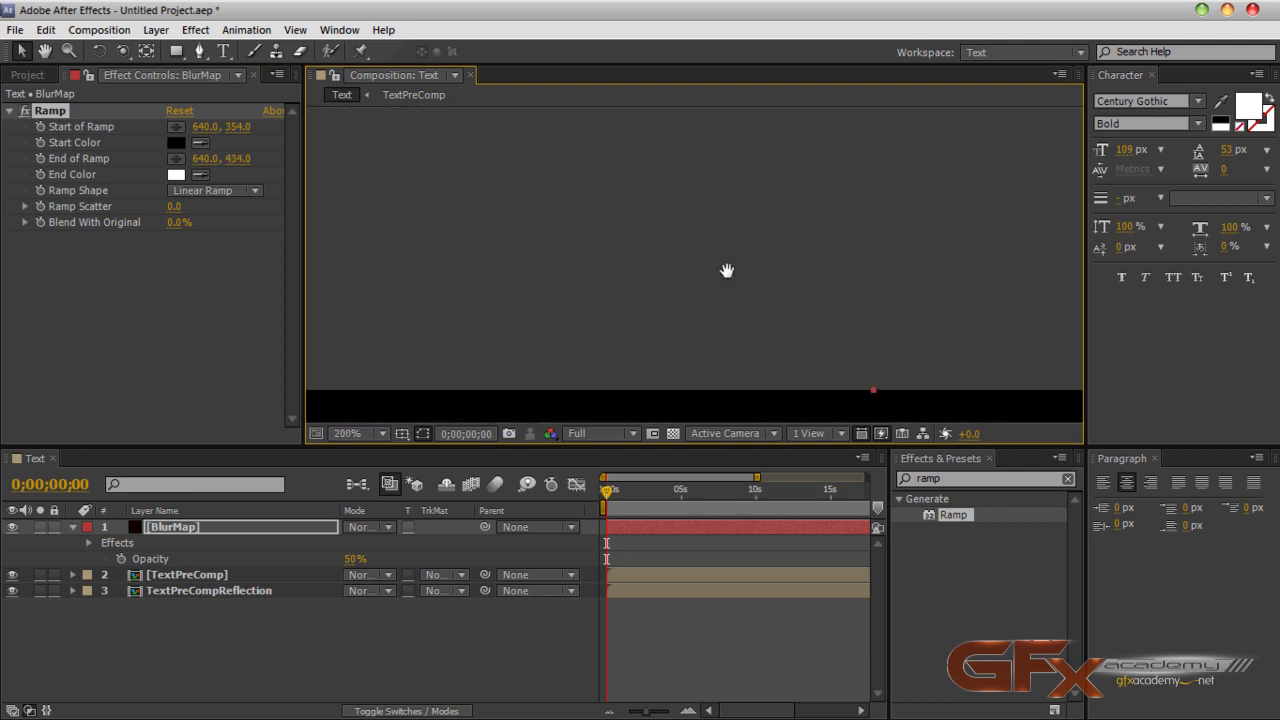
{"action": "left_click_drag", "start_coordinate": [773, 314], "coordinate": [800, 232]}
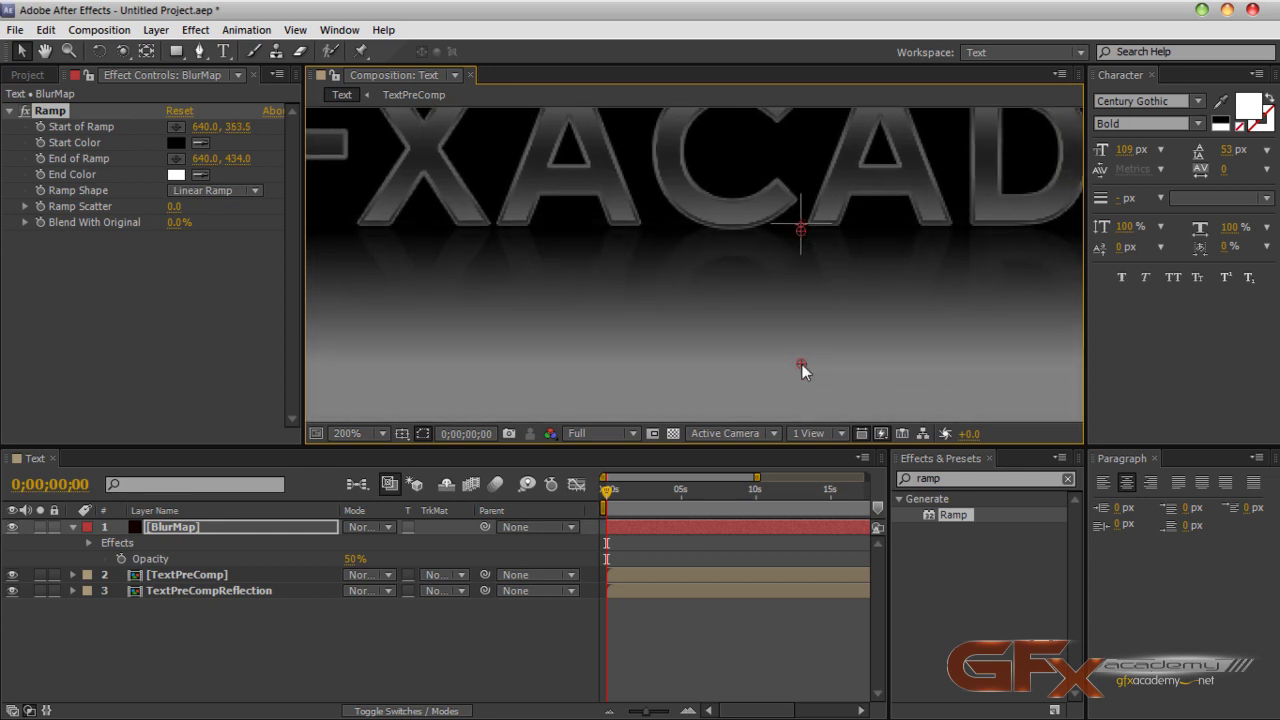
{"action": "mouse_move", "coordinate": [800, 364]}
{"action": "left_mouse_down"}
{"action": "mouse_move", "coordinate": [801, 382]}
{"action": "mouse_move", "coordinate": [798, 369]}
{"action": "left_mouse_up"}
Step: Set the BlurMap layer's opacity to 100%
{"action": "left_click", "coordinate": [354, 558]}
{"action": "type", "text": "100"}
{"action": "key", "text": "Return"}
{"action": "scroll", "coordinate": [805, 325], "scroll_direction": "down", "scroll_amount": 3}
{"action": "scroll", "coordinate": [808, 274], "scroll_direction": "up", "scroll_amount": 1}
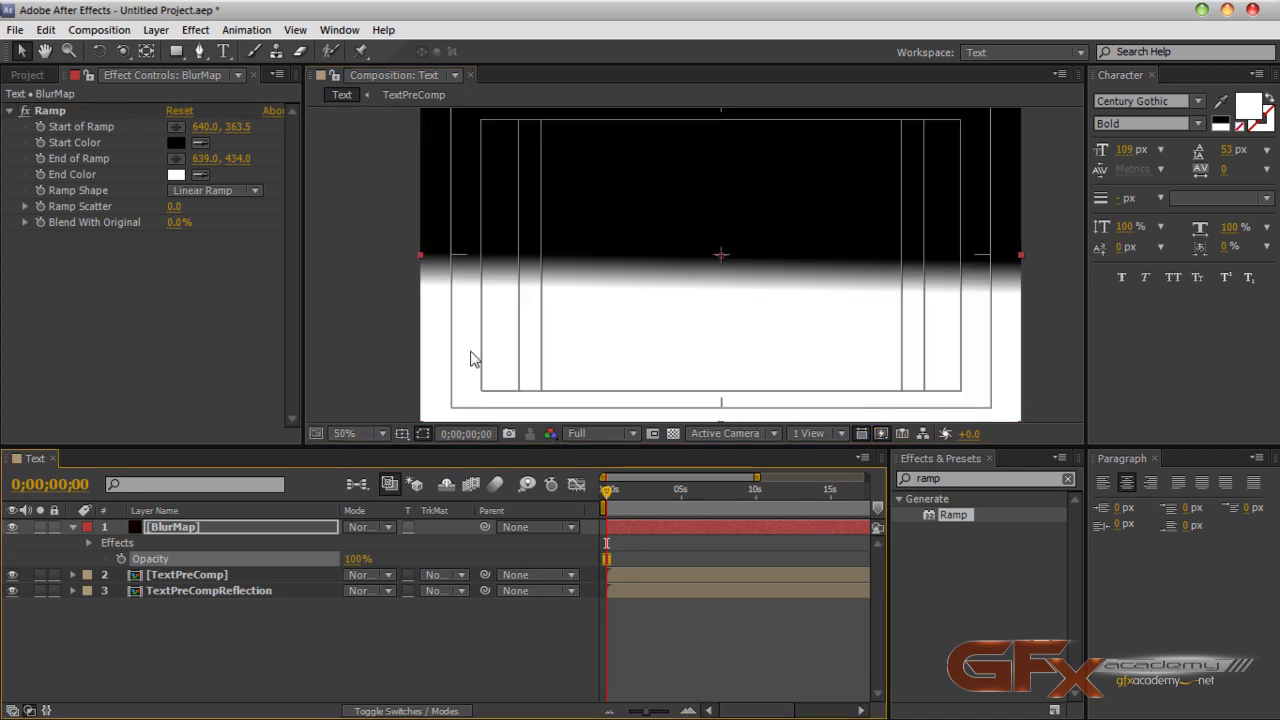
Step: Collapse the BlurMap layer's properties and move the layer beneath TextPreCompReflection in the layer order
{"action": "left_click", "coordinate": [256, 525]}
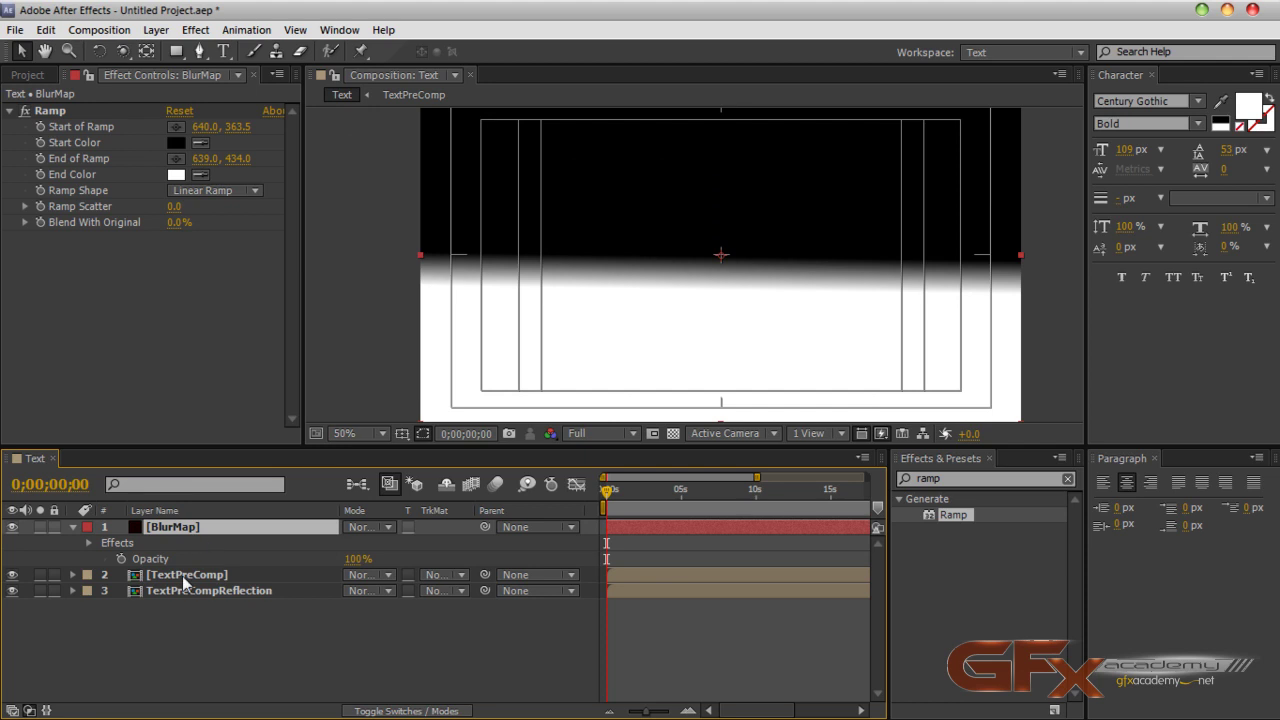
{"action": "left_click", "coordinate": [72, 526]}
{"action": "left_click_drag", "start_coordinate": [180, 527], "coordinate": [176, 589]}
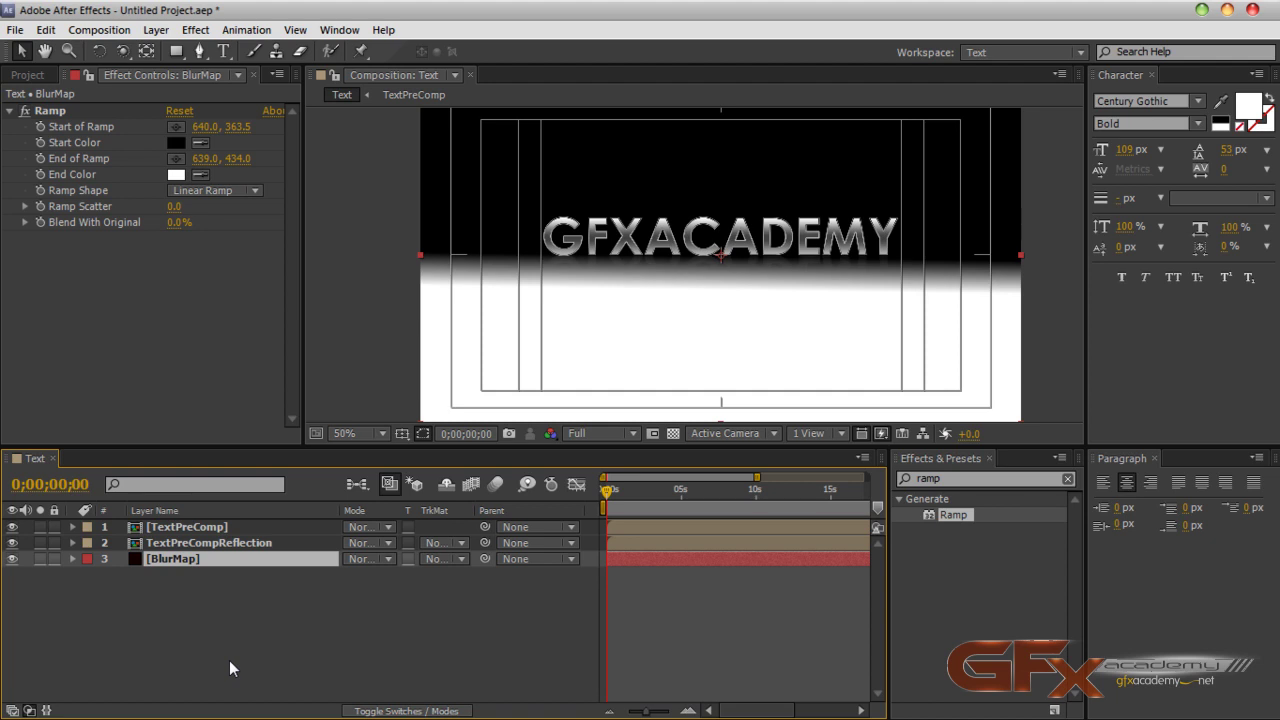
{"action": "left_click", "coordinate": [230, 660]}
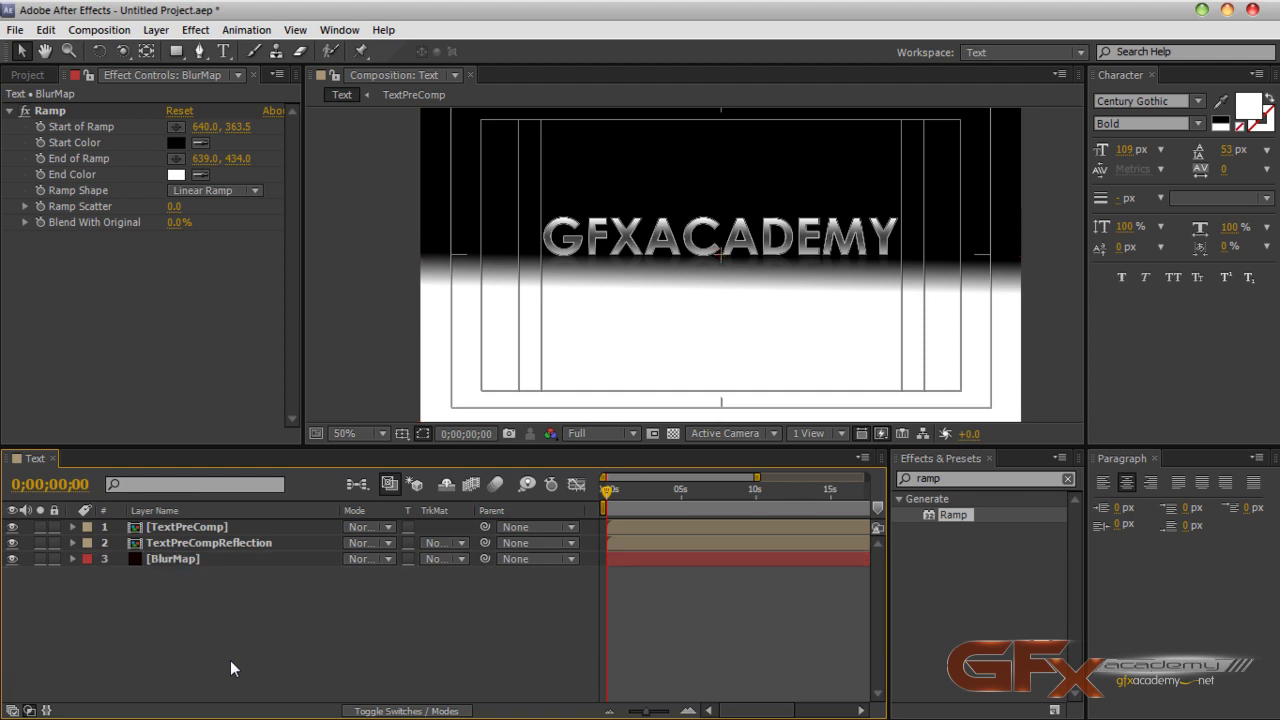
Step: Set the Blur Layer of the reflection's Compound Blur to BlurMap
{"action": "left_click", "coordinate": [209, 543]}
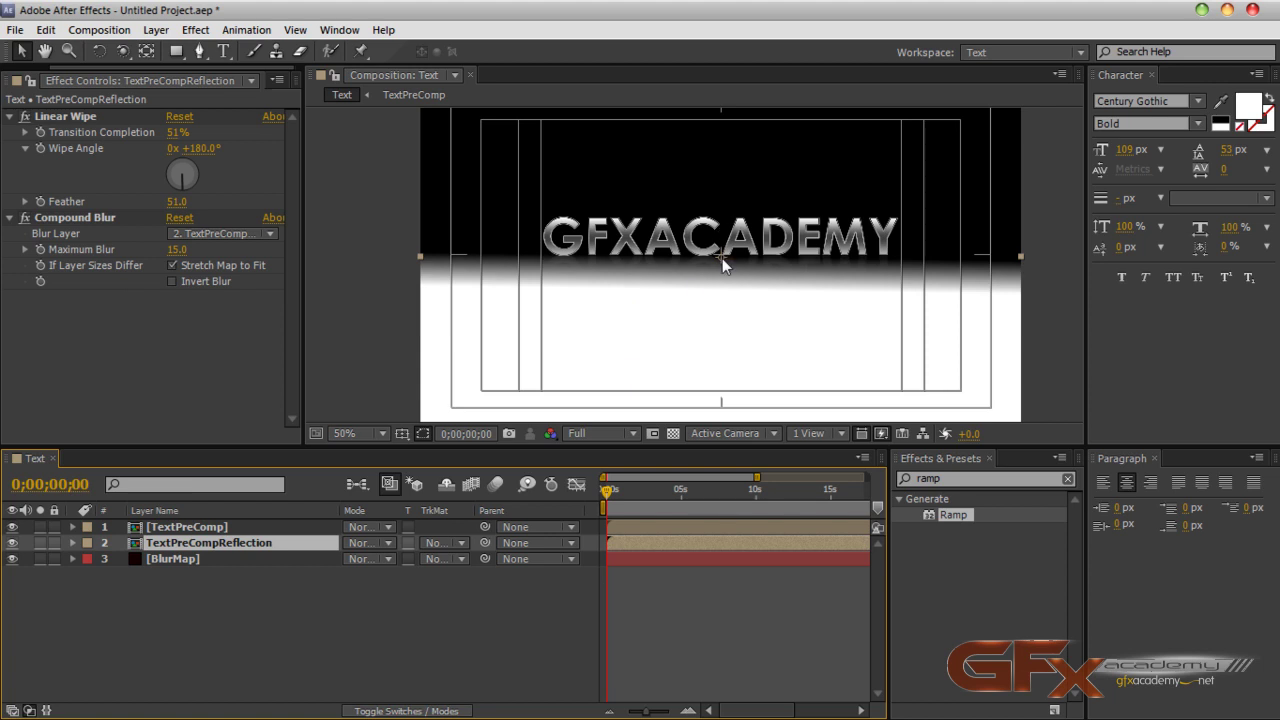
{"action": "key", "text": "period"}
{"action": "left_click", "coordinate": [220, 233]}
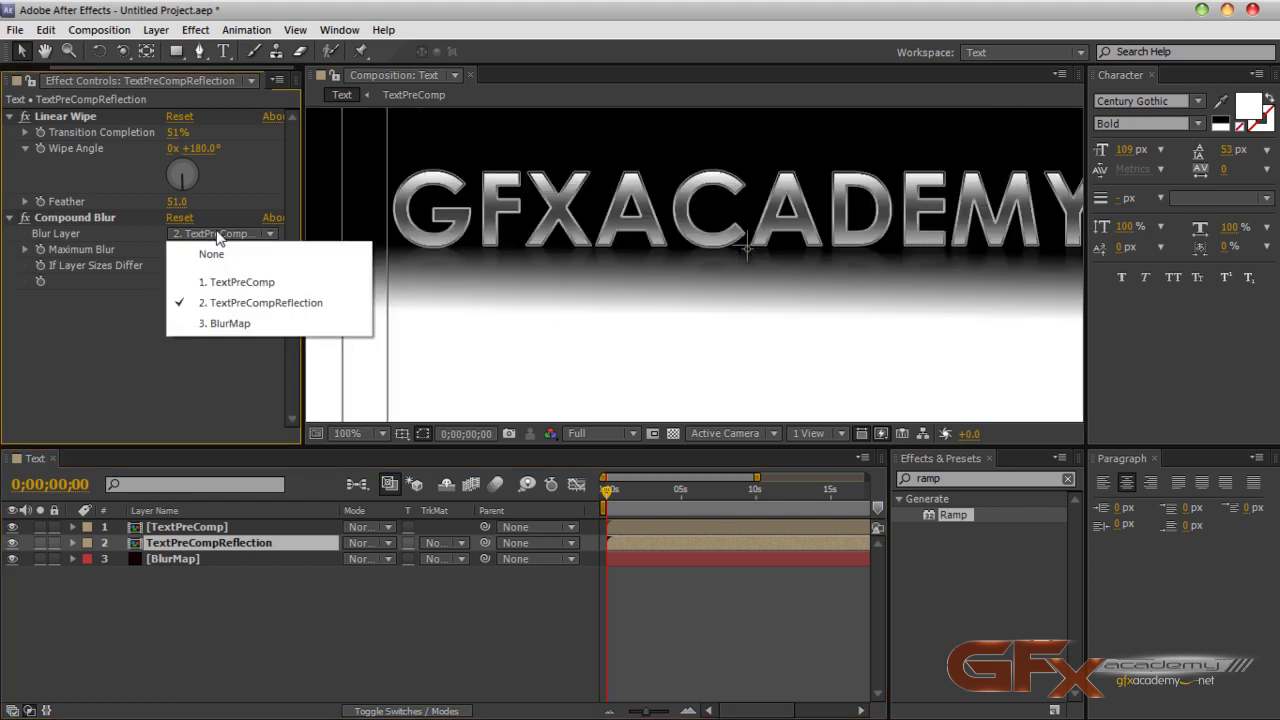
{"action": "left_click", "coordinate": [241, 324]}
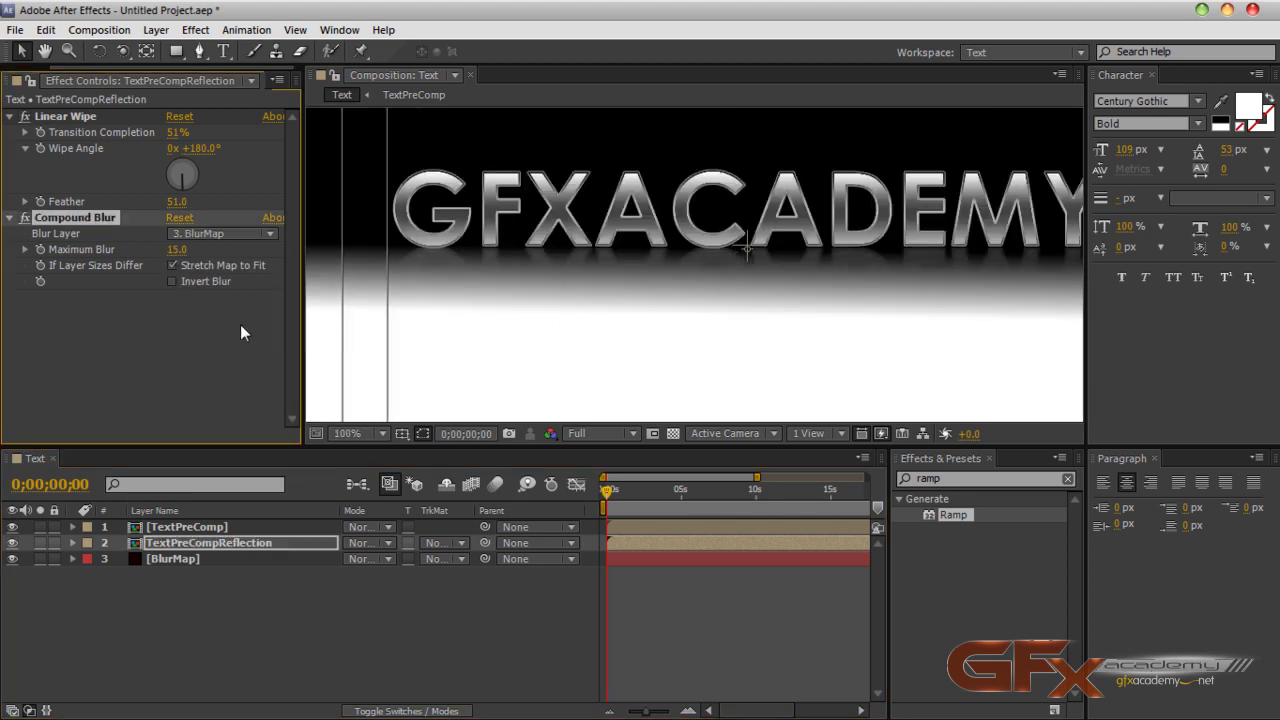
Step: Hide the BlurMap layer and set the reflection's Compound Blur to a Maximum Blur of 50
{"action": "left_click", "coordinate": [172, 265]}
{"action": "left_click_drag", "start_coordinate": [178, 249], "coordinate": [581, 267]}
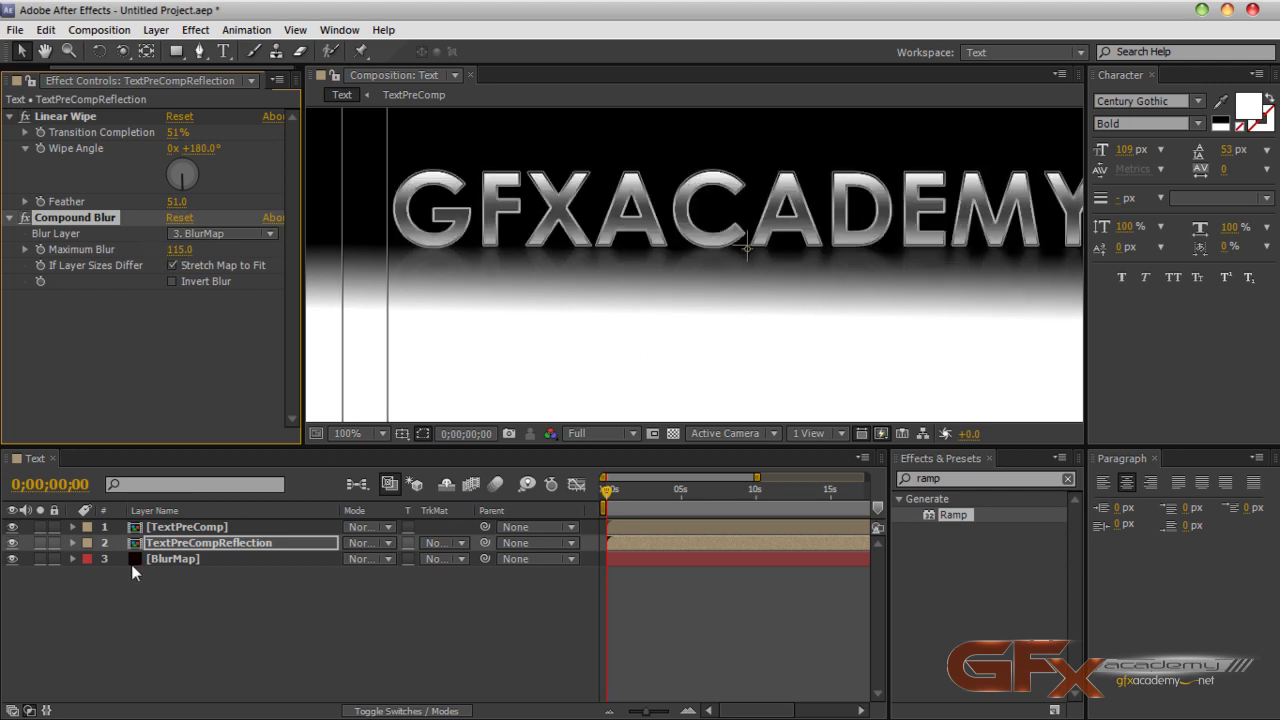
{"action": "left_click", "coordinate": [12, 559]}
{"action": "left_click_drag", "start_coordinate": [178, 249], "coordinate": [98, 263]}
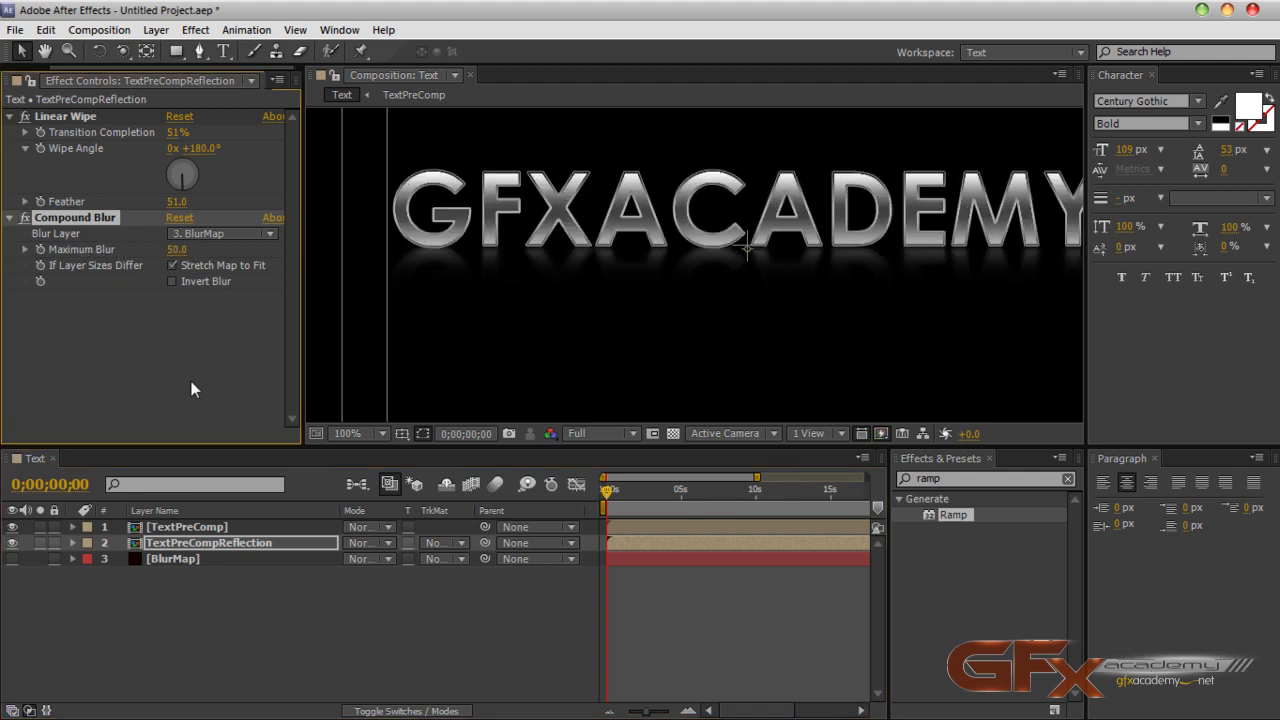
{"action": "left_click", "coordinate": [190, 549]}
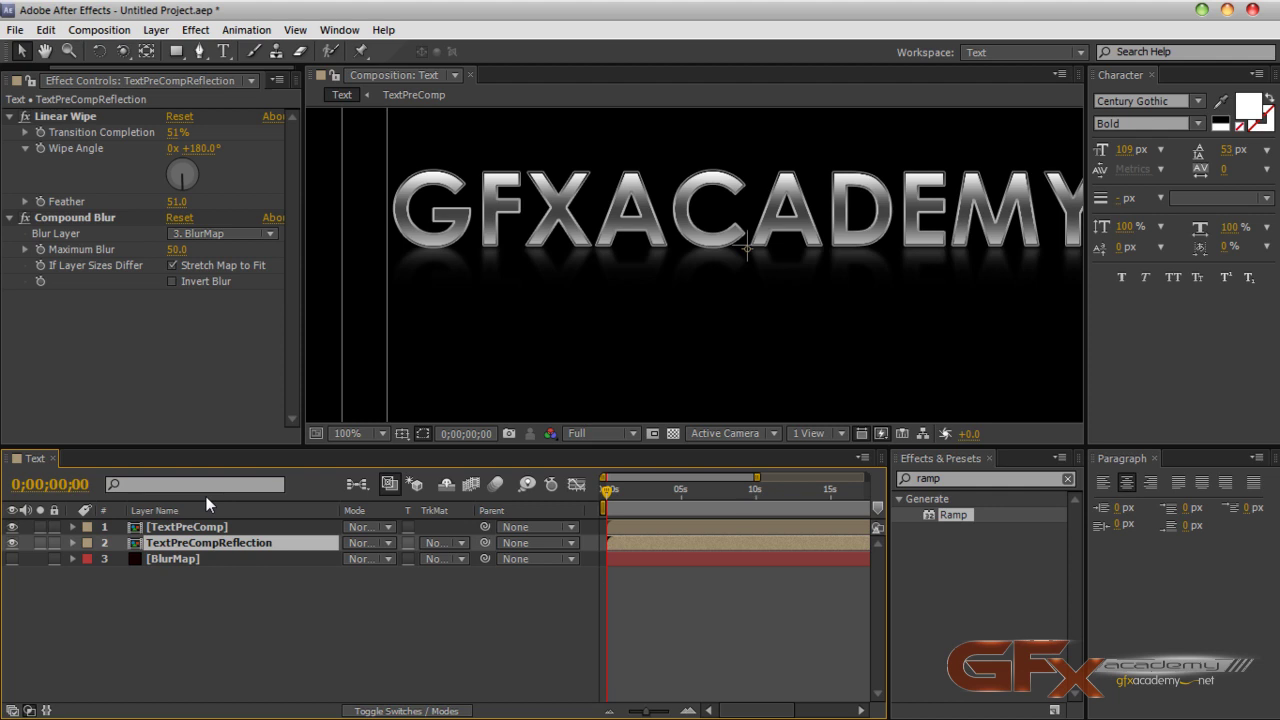
{"action": "left_click", "coordinate": [187, 560]}
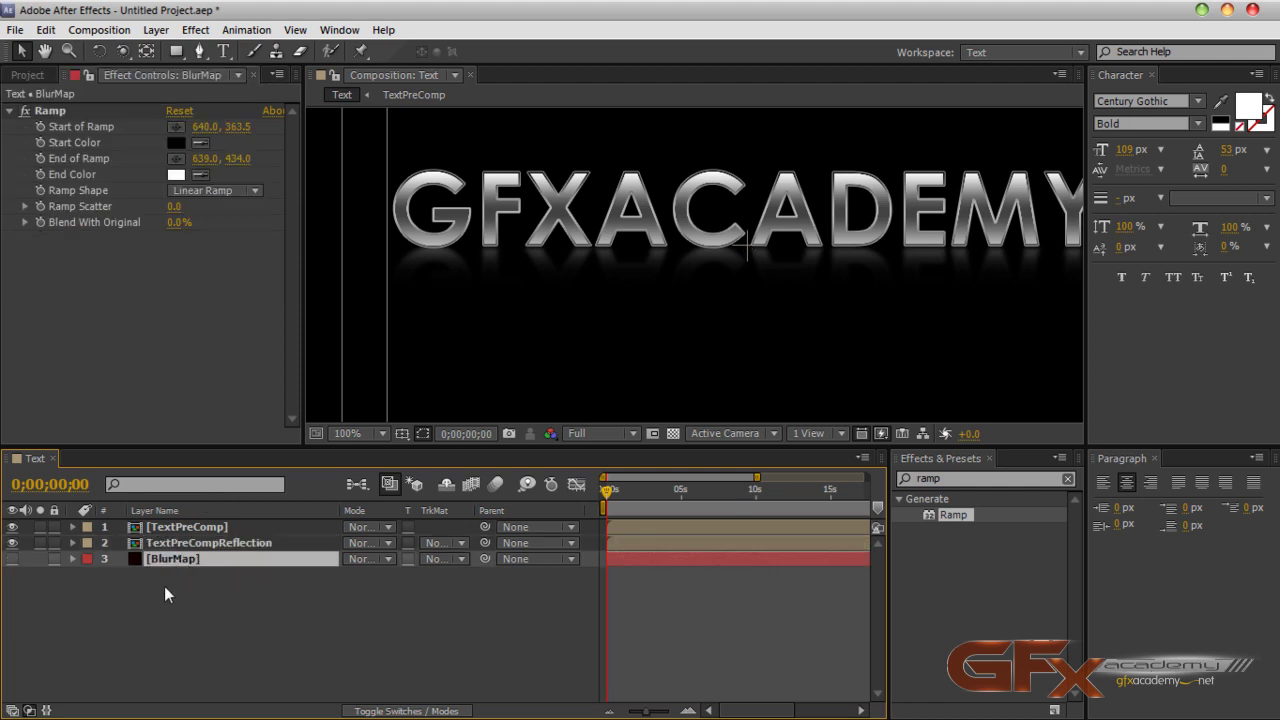
{"action": "left_click", "coordinate": [195, 544]}
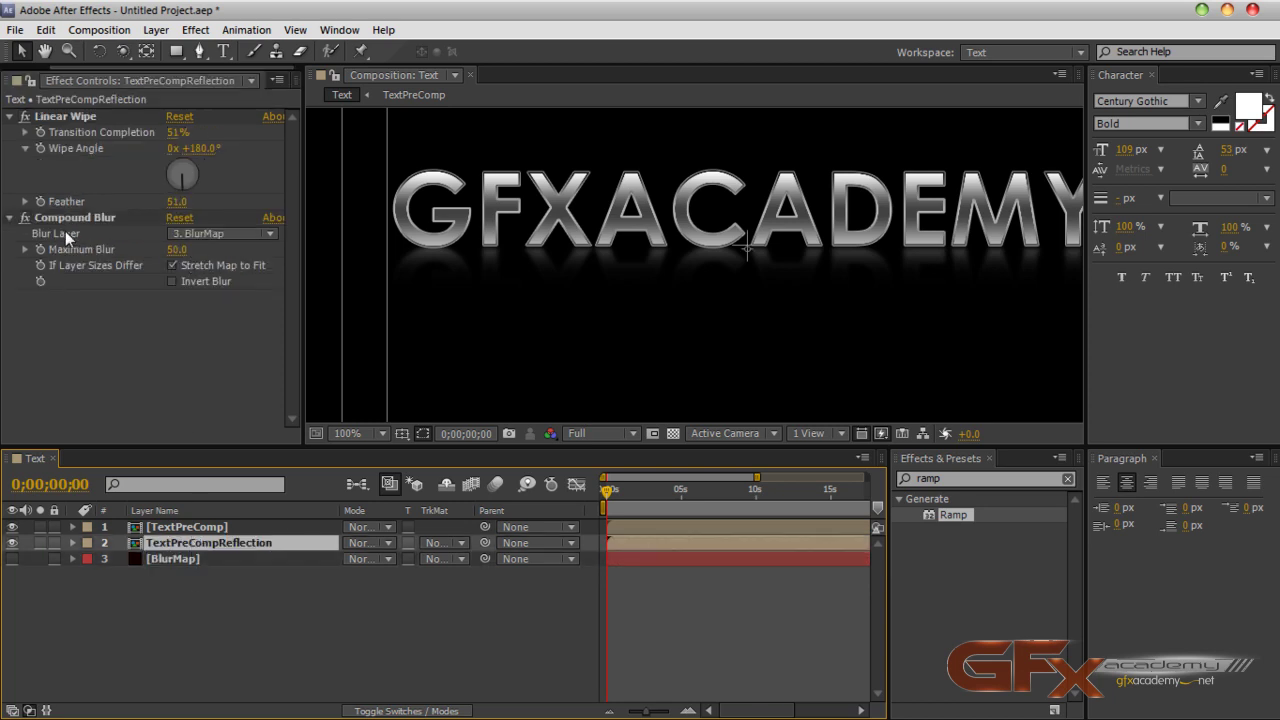
Step: Pre-compose the BlurMap layer as BlurMapPreComp, moving all attributes into the new composition
{"action": "left_click", "coordinate": [165, 561]}
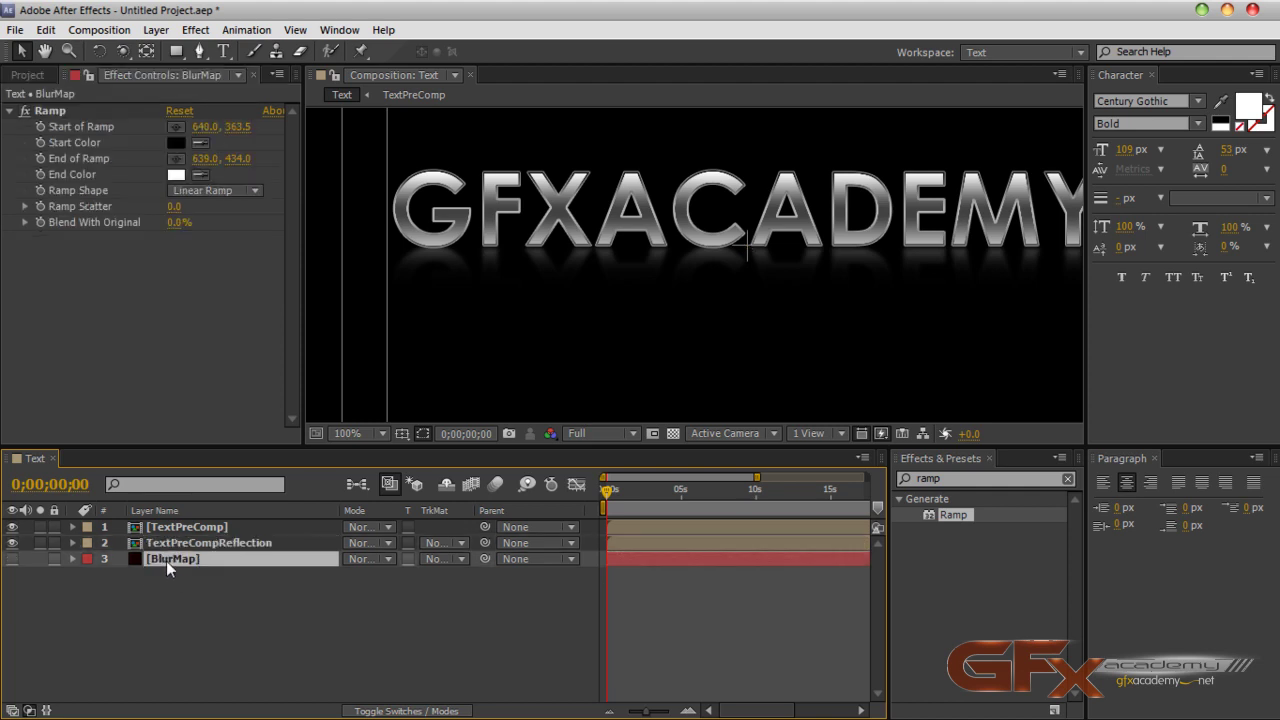
{"action": "key", "text": "ctrl+shift+c"}
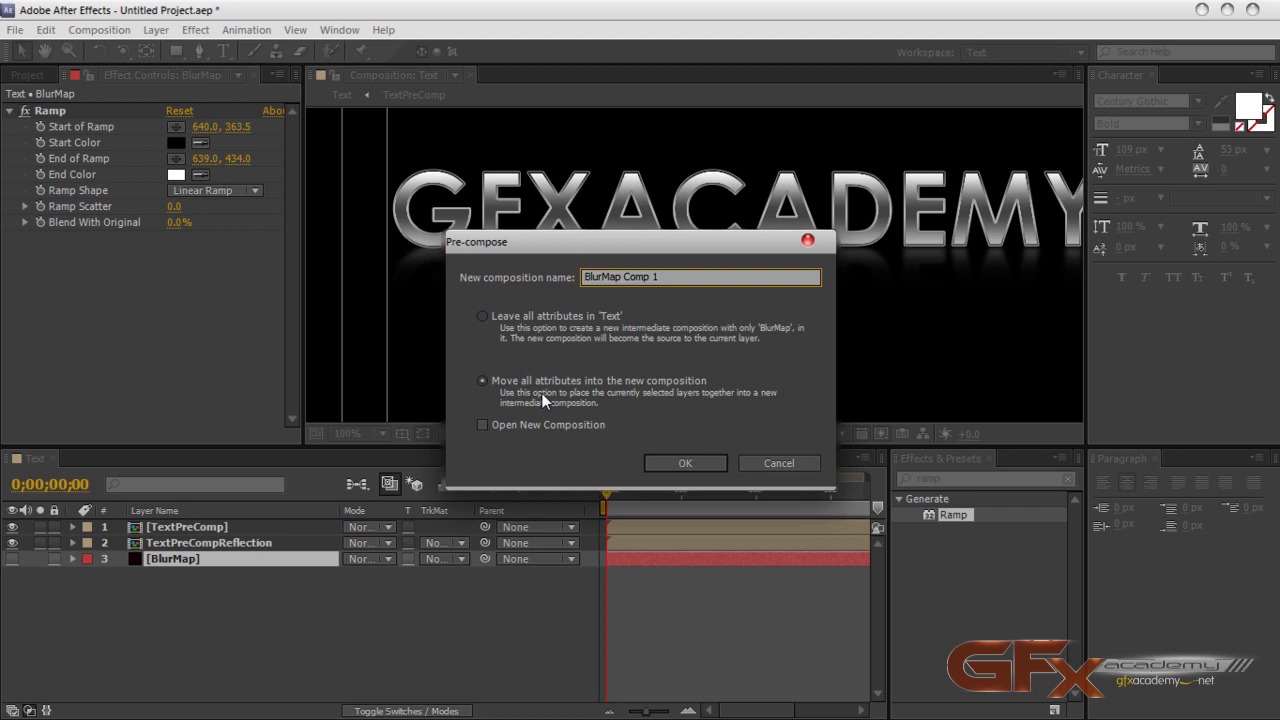
{"action": "key", "text": "BackSpace"}
{"action": "key", "text": "BackSpace"}
{"action": "key", "text": "BackSpace"}
{"action": "key", "text": "BackSpace"}
{"action": "key", "text": "BackSpace"}
{"action": "type", "text": "PreC"}
{"action": "key", "text": "Return"}
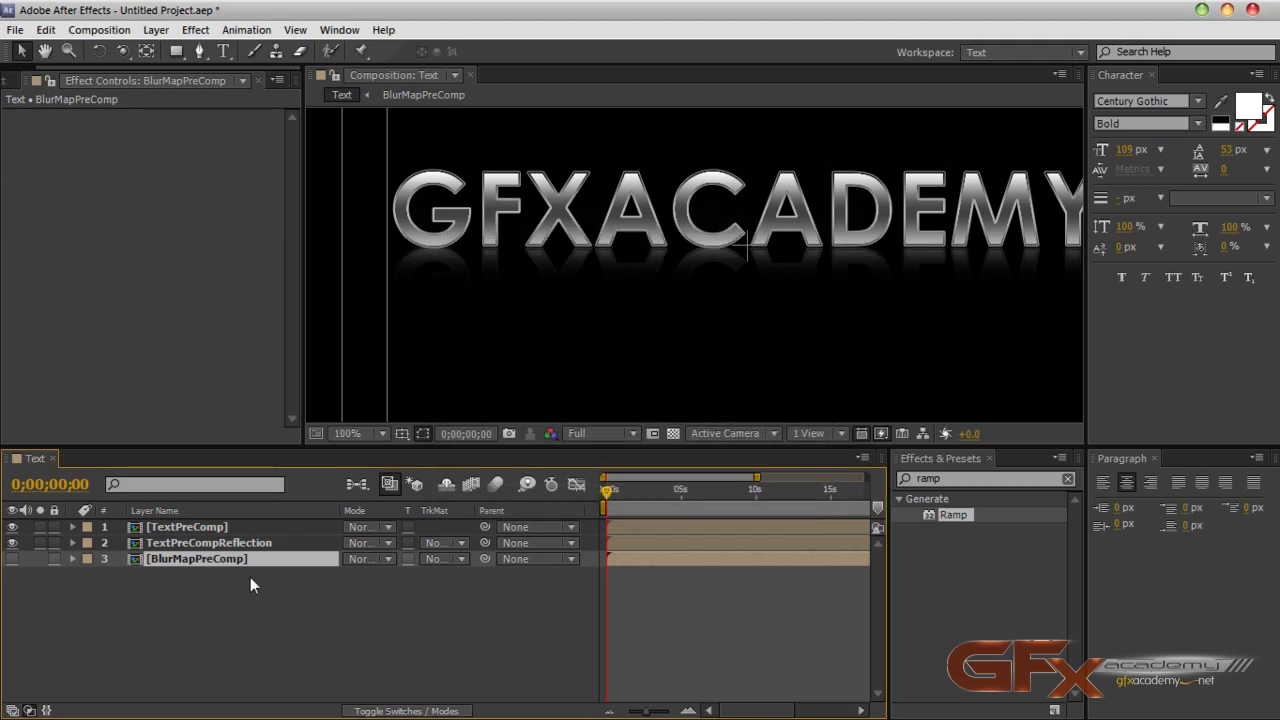
Step: Reselect BlurMapPreComp as the Blur Layer of the reflection's Compound Blur and set Maximum Blur to 60
{"action": "left_click", "coordinate": [238, 545]}
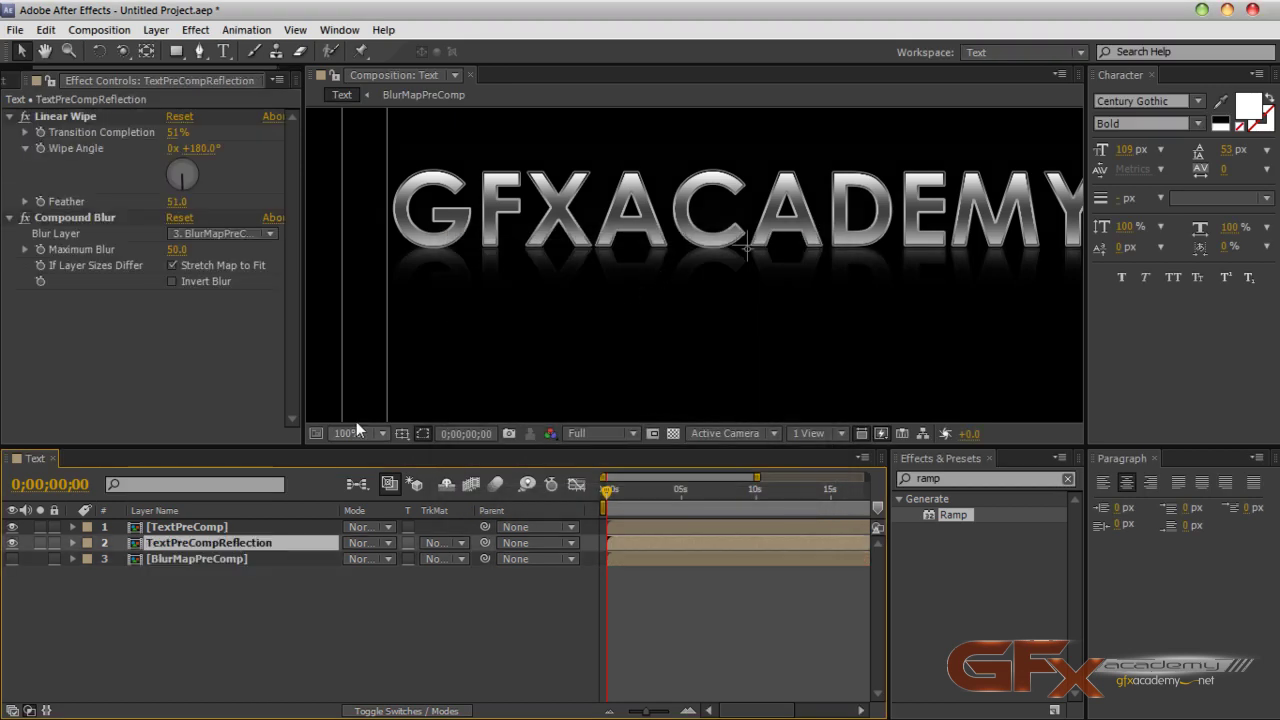
{"action": "left_click", "coordinate": [252, 236]}
{"action": "left_click", "coordinate": [250, 252]}
{"action": "left_click", "coordinate": [244, 240]}
{"action": "left_click", "coordinate": [236, 322]}
{"action": "left_click_drag", "start_coordinate": [183, 258], "coordinate": [127, 272]}
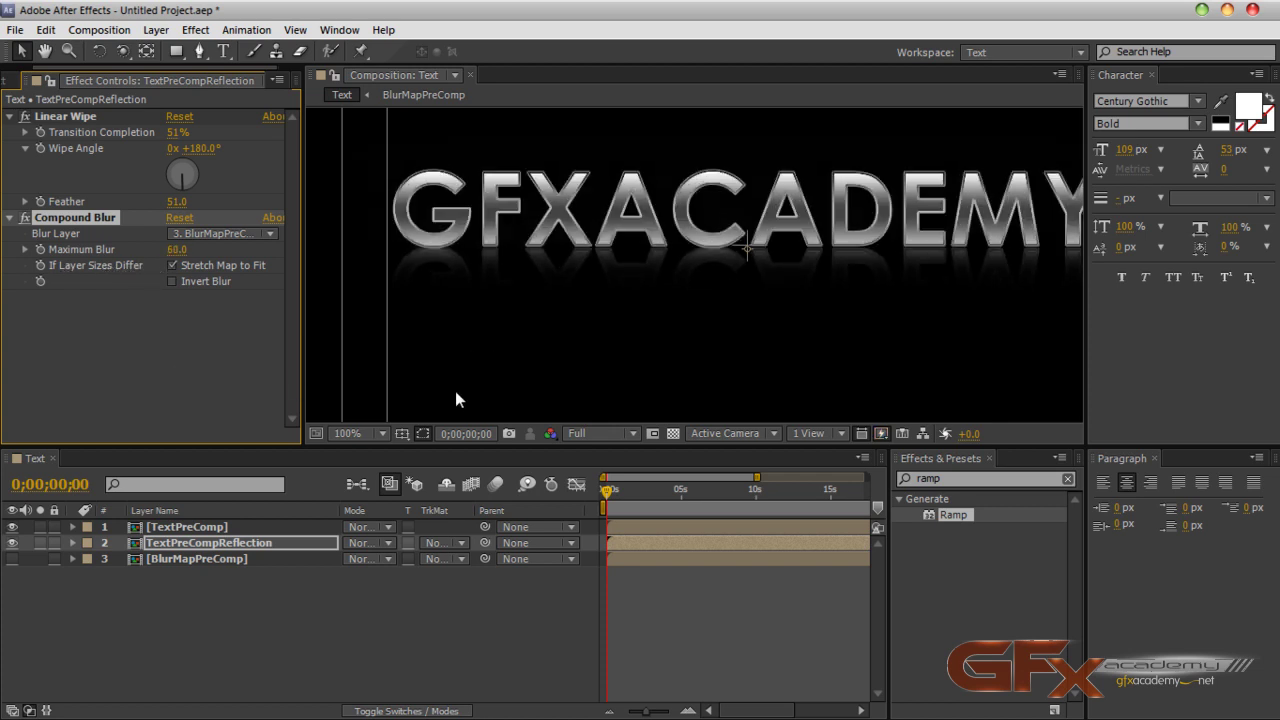
Step: Switch the Blur Layer of TextPreCompReflection's Compound Blur to None and back to BlurMapPreComp
{"action": "left_click", "coordinate": [241, 542]}
{"action": "left_click", "coordinate": [231, 560]}
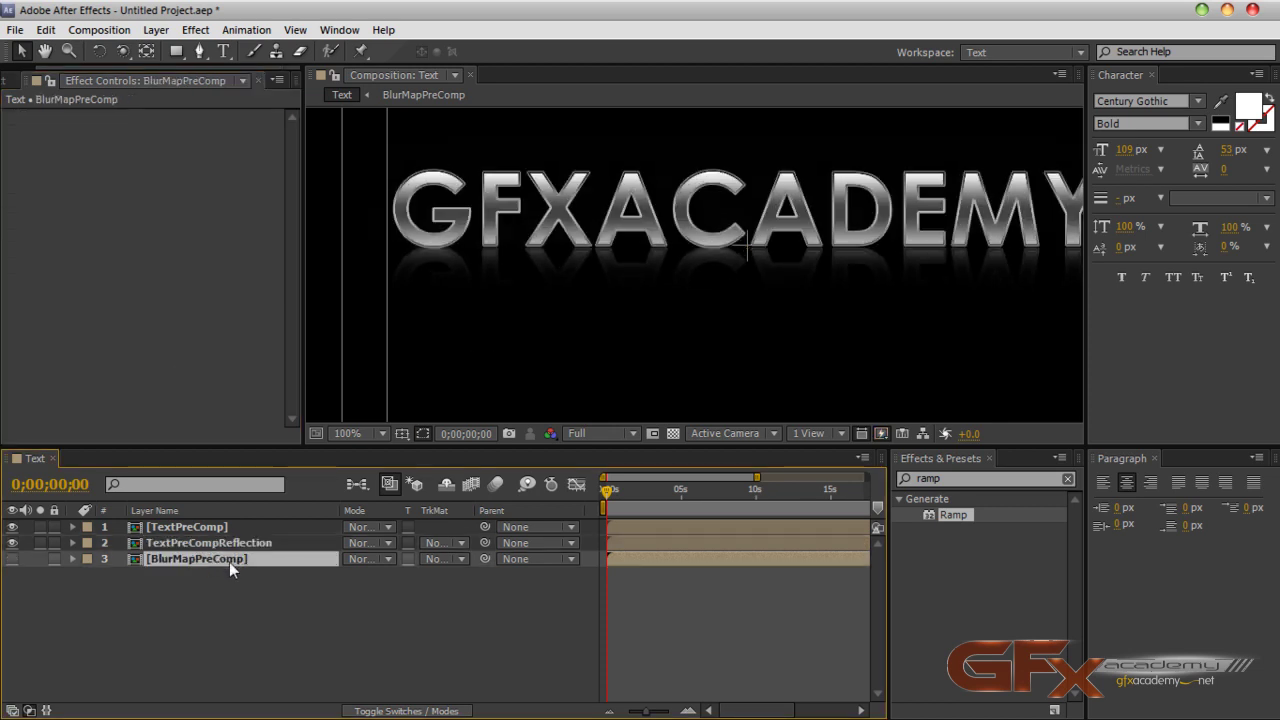
{"action": "left_click", "coordinate": [228, 544]}
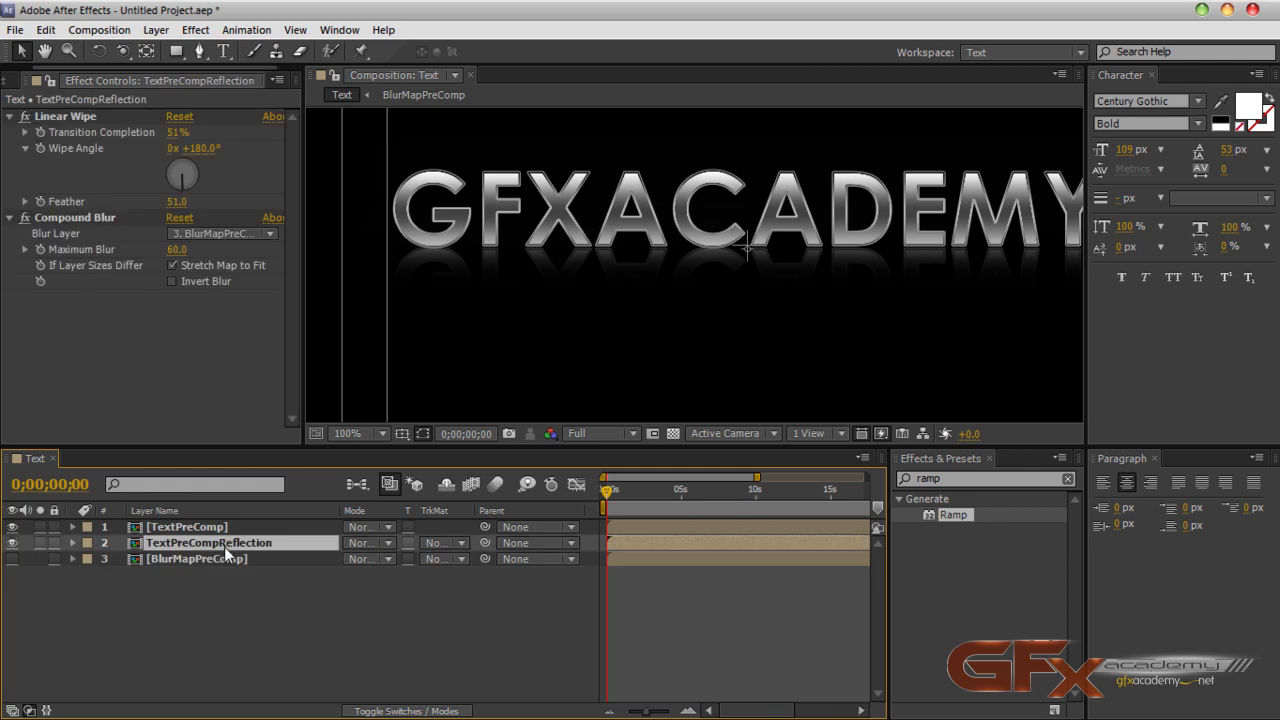
{"action": "left_click", "coordinate": [222, 233]}
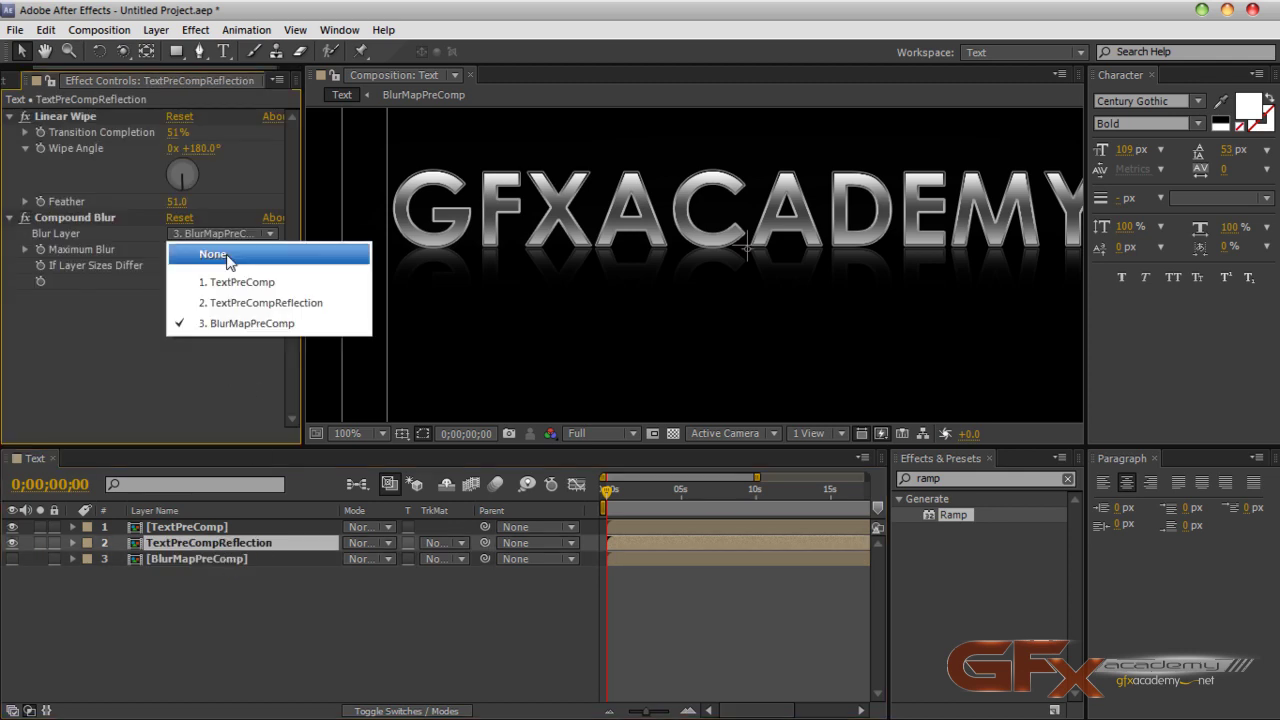
{"action": "left_click", "coordinate": [229, 256]}
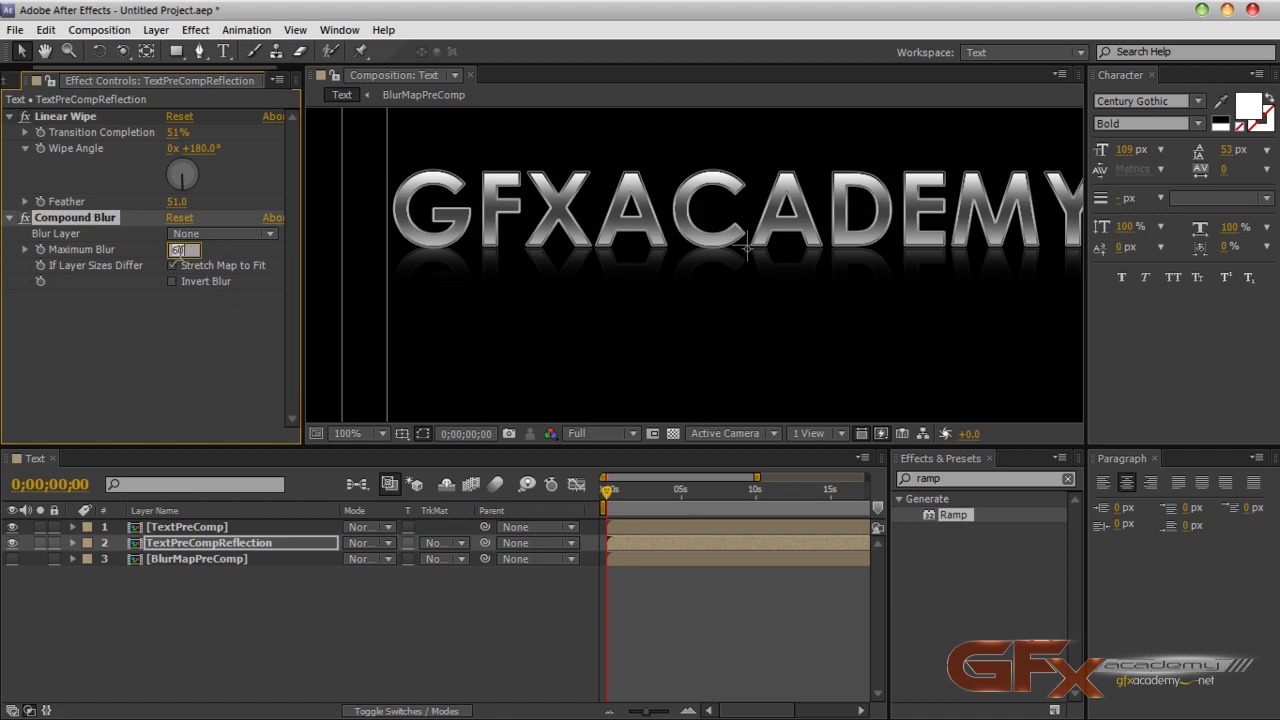
{"action": "left_click", "coordinate": [218, 236]}
{"action": "left_click", "coordinate": [218, 324]}
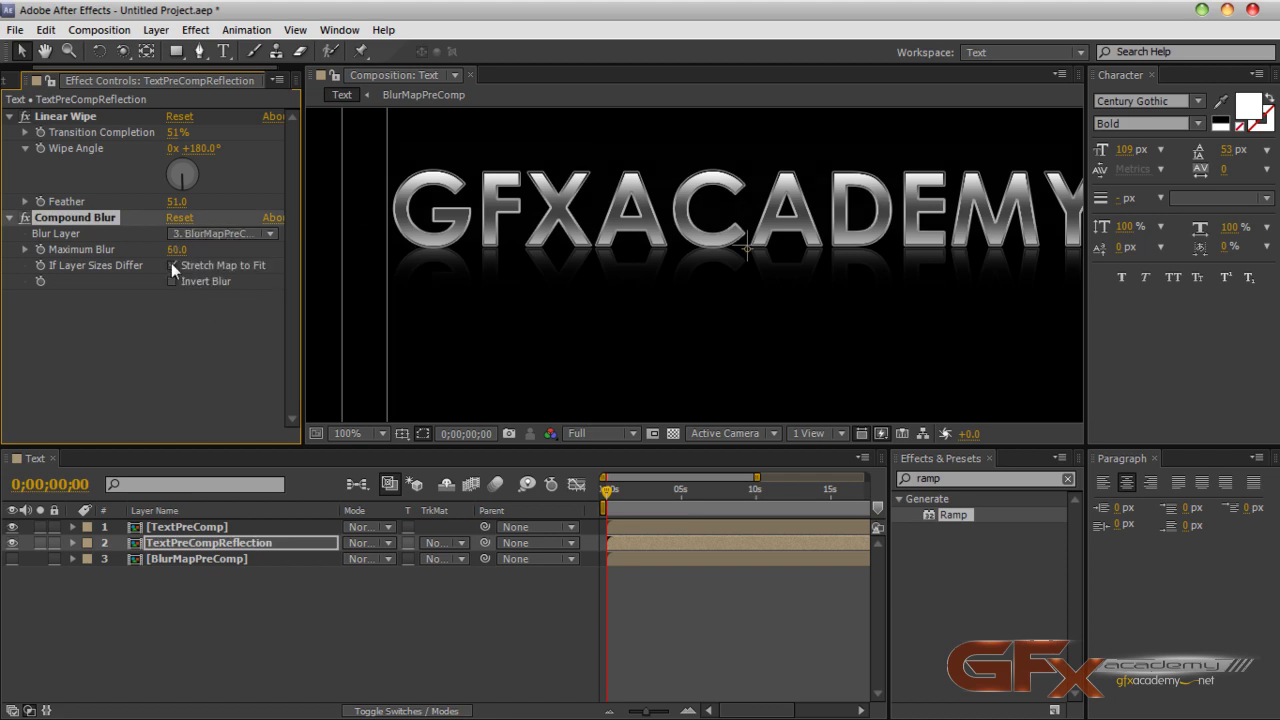
Step: Try Invert Blur with a Maximum Blur of 4 on the reflection's Compound Blur, and turn the inversion off again
{"action": "left_click_drag", "start_coordinate": [80, 250], "coordinate": [86, 254]}
{"action": "left_click", "coordinate": [197, 558]}
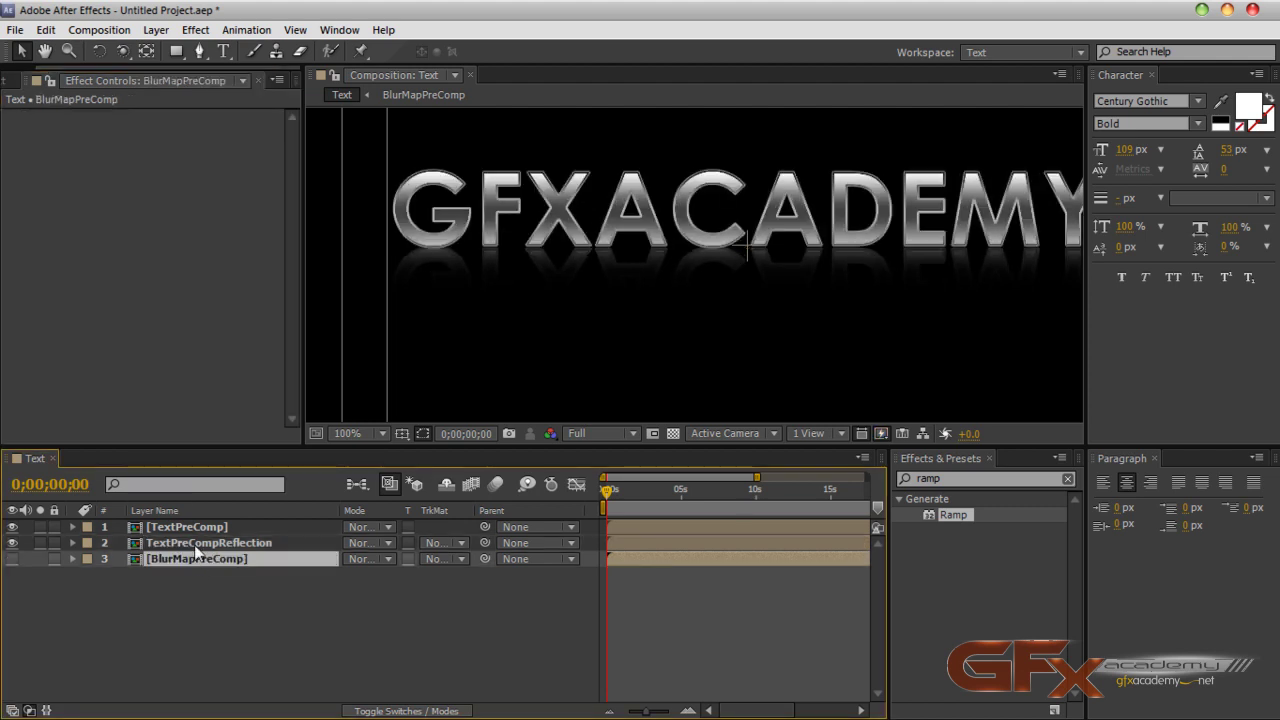
{"action": "left_click", "coordinate": [218, 543]}
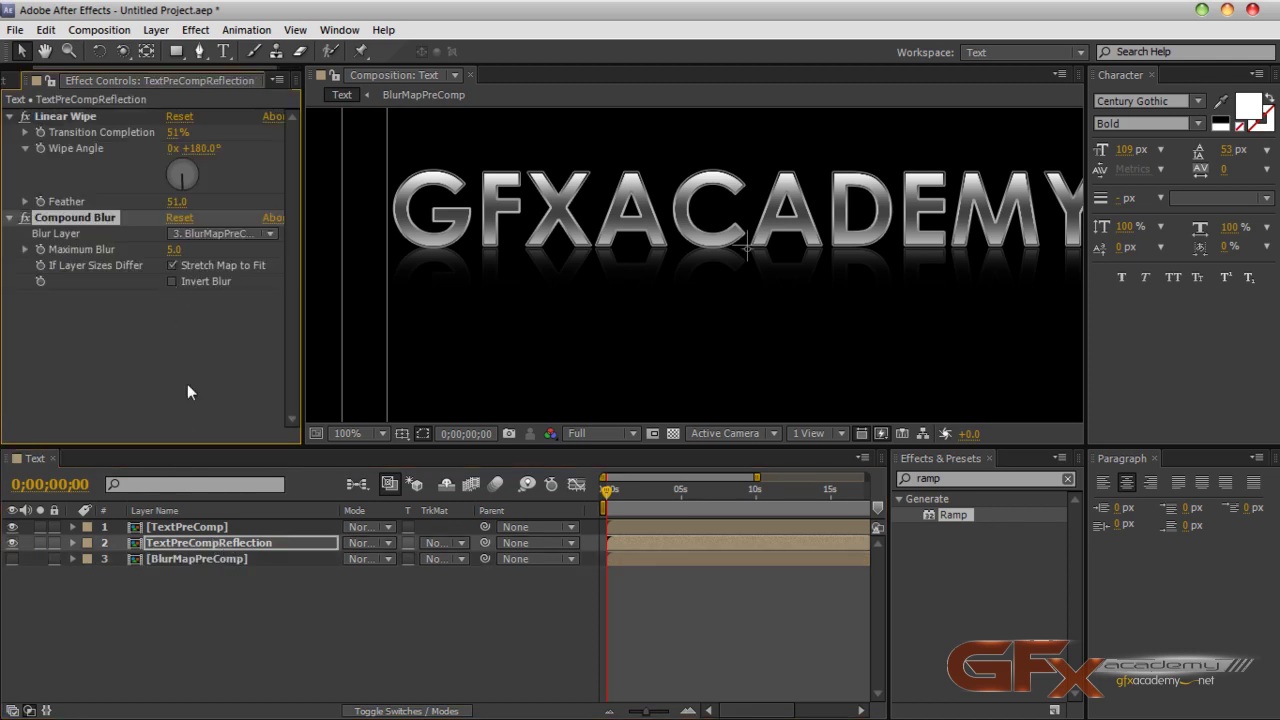
{"action": "left_click", "coordinate": [172, 282]}
{"action": "left_click_drag", "start_coordinate": [165, 252], "coordinate": [160, 252]}
{"action": "left_click_drag", "start_coordinate": [786, 257], "coordinate": [745, 295]}
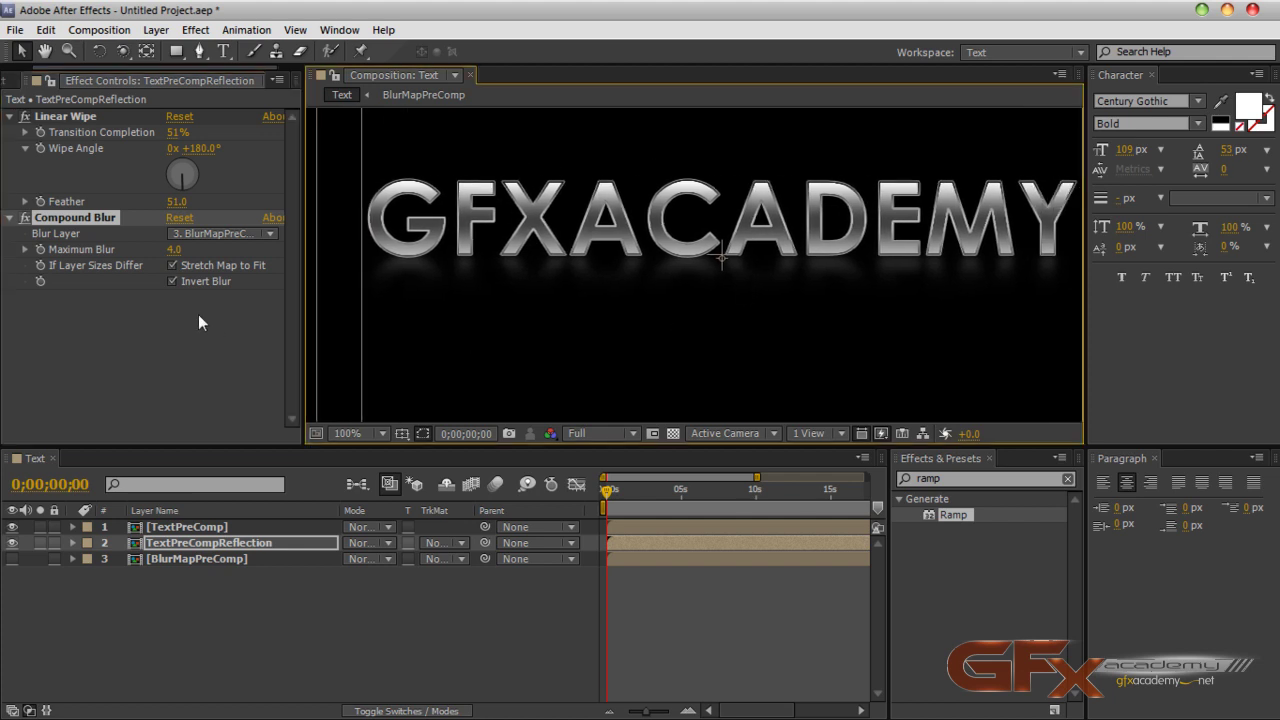
{"action": "left_click", "coordinate": [172, 281]}
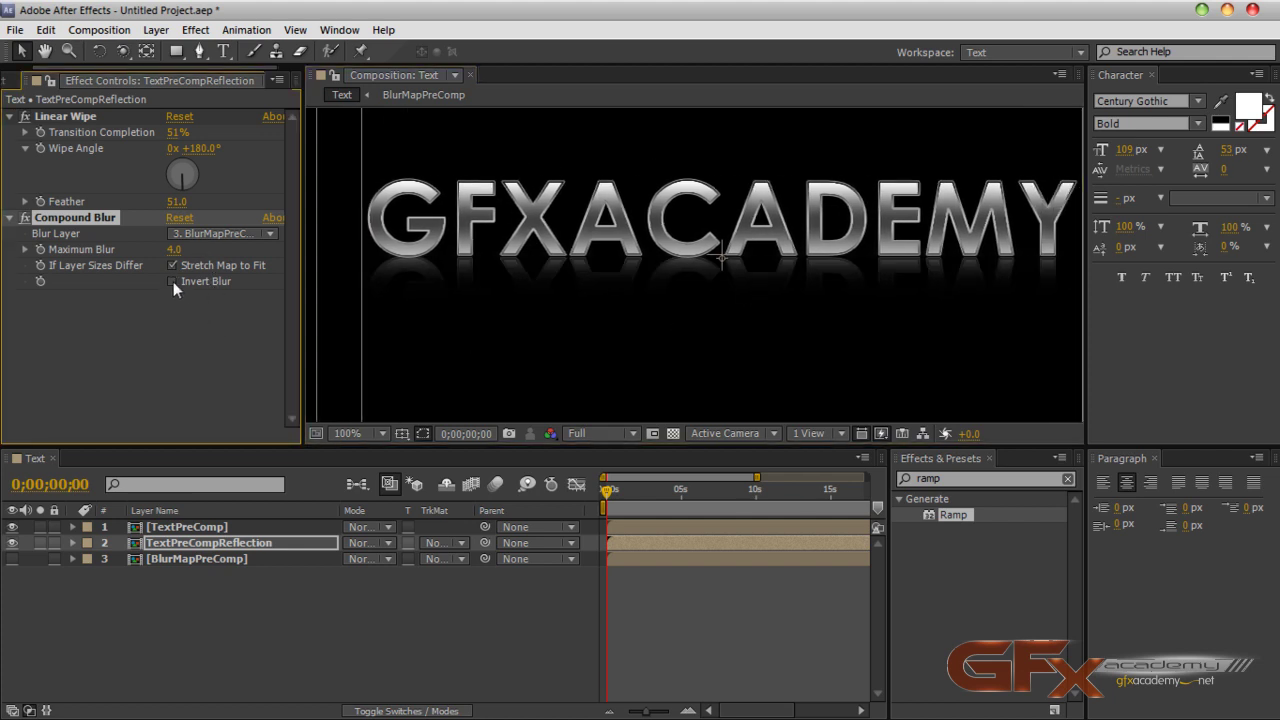
Step: In BlurMapPreComp, move the BlurMap ramp's end point slightly lower to lengthen the gradient, and return to the Text composition
{"action": "key", "text": "comma"}
{"action": "double_click", "coordinate": [271, 553]}
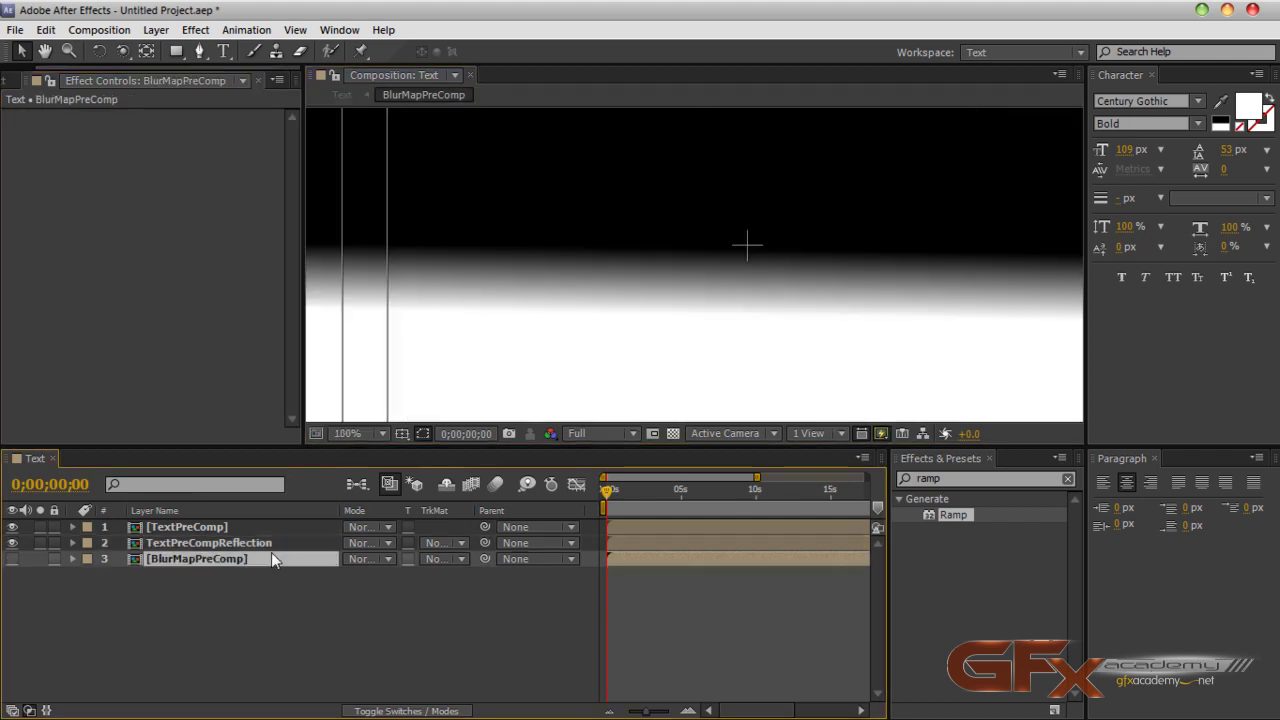
{"action": "key", "text": "comma"}
{"action": "key", "text": "comma"}
{"action": "key", "text": "period"}
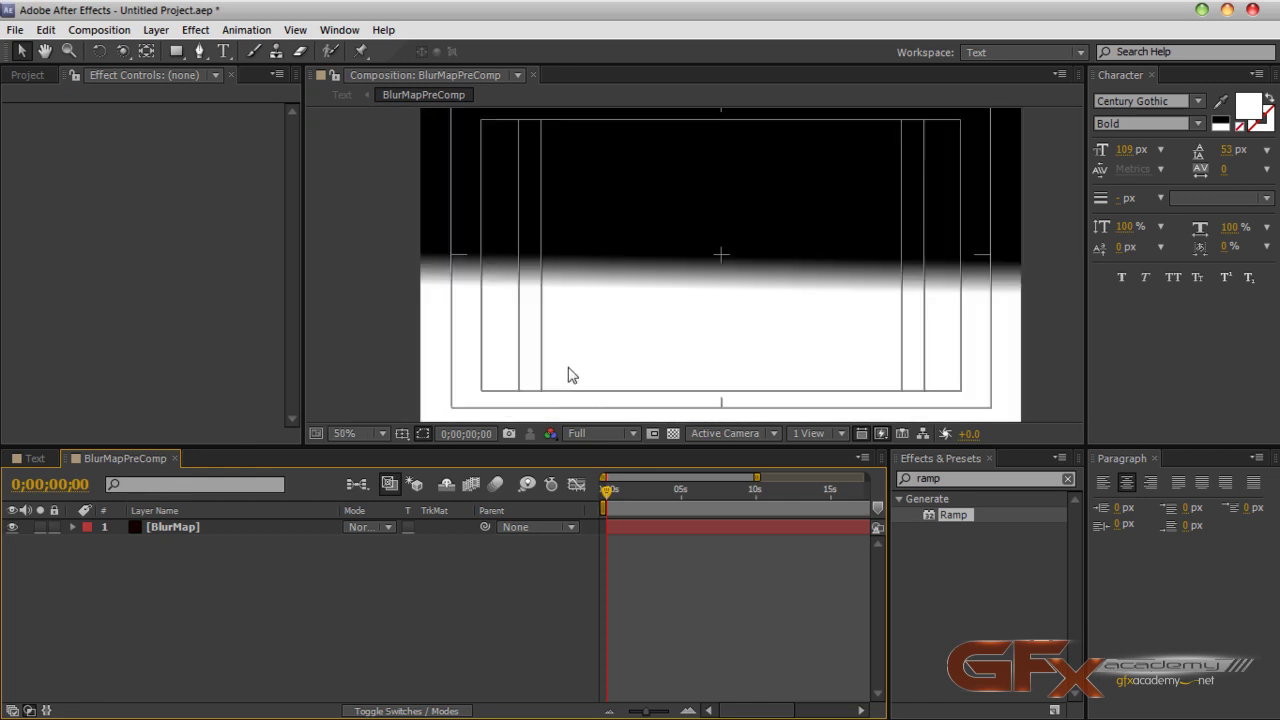
{"action": "left_click", "coordinate": [164, 525]}
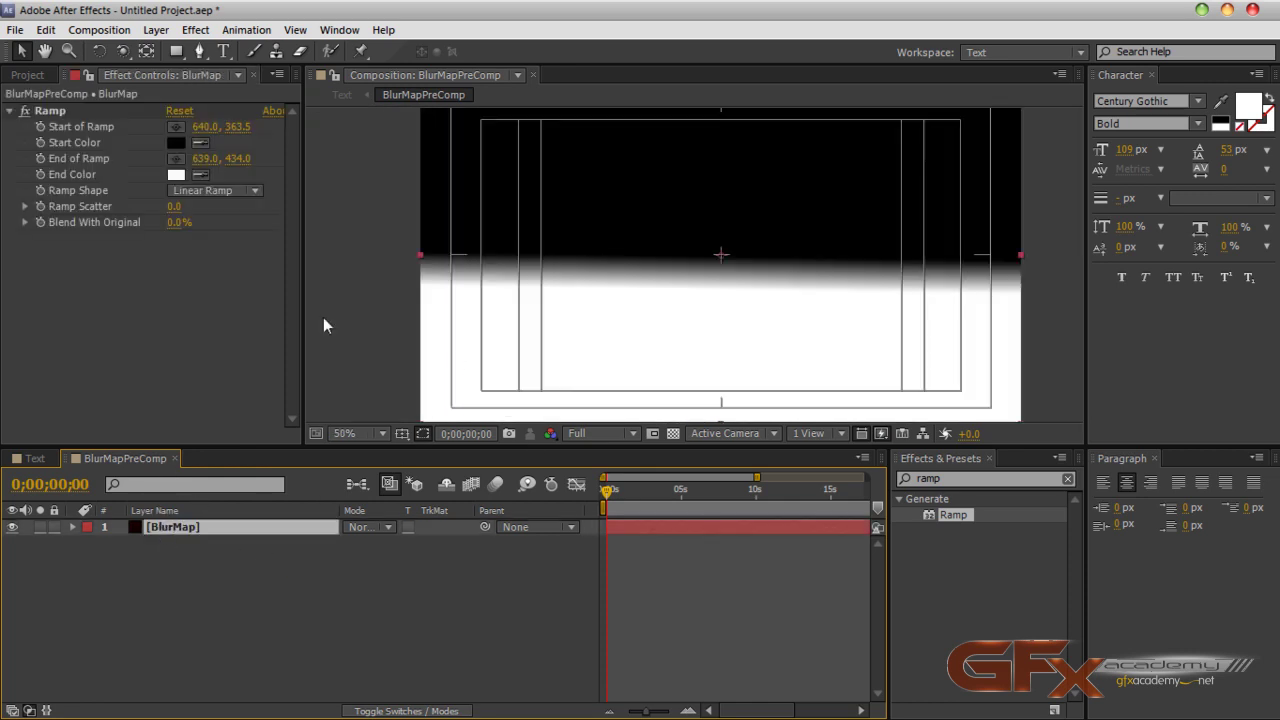
{"action": "left_click", "coordinate": [50, 112]}
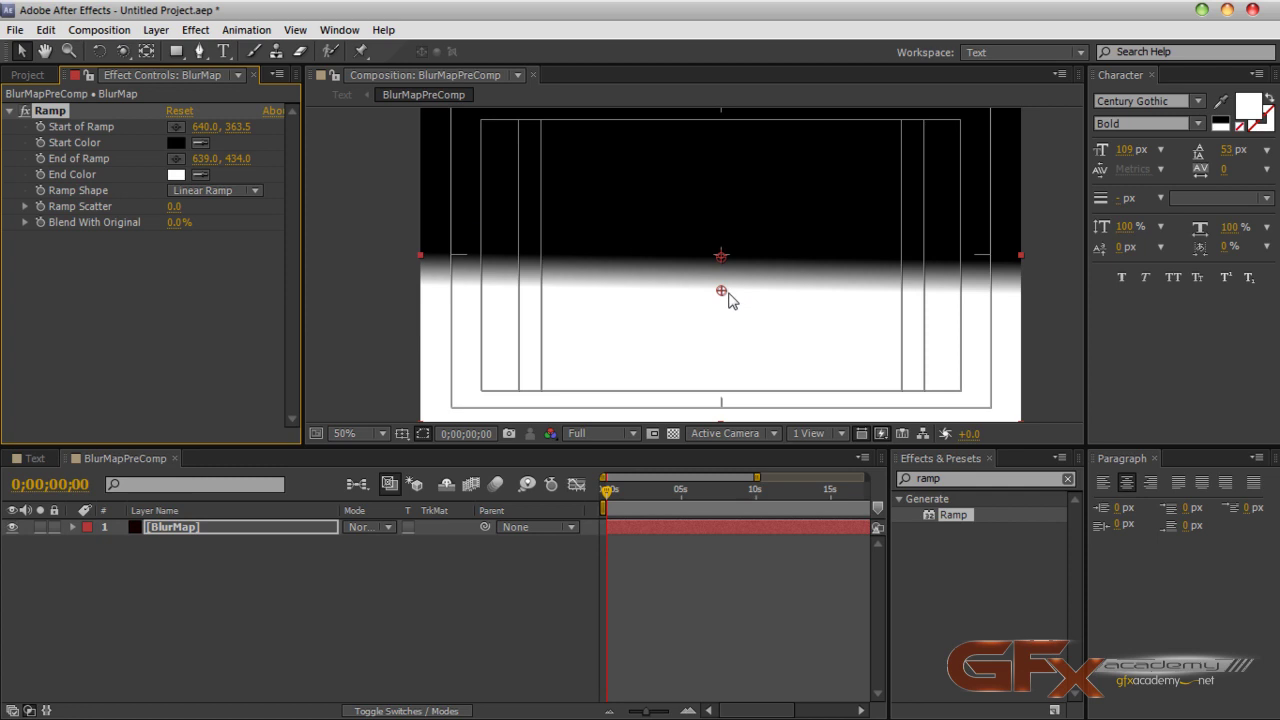
{"action": "left_click_drag", "start_coordinate": [721, 291], "coordinate": [721, 305]}
{"action": "left_click", "coordinate": [175, 458]}
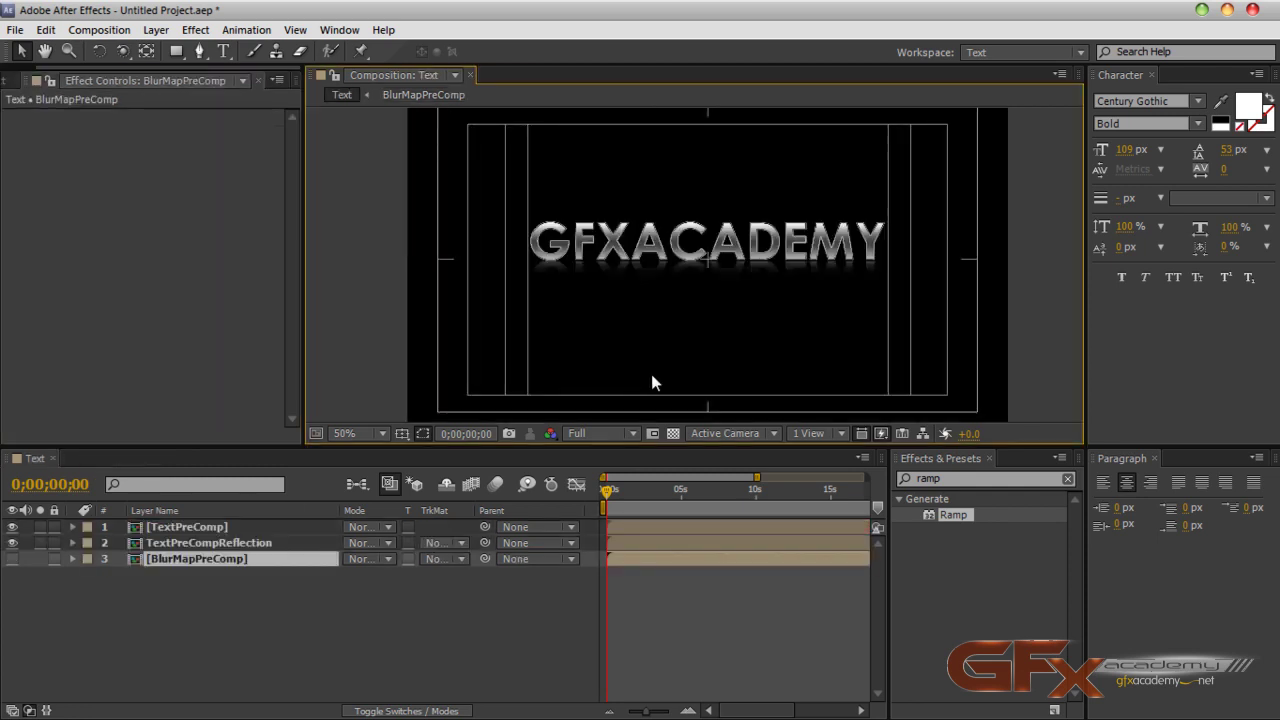
Step: Try a Maximum Blur of 4000 on the reflection's Compound Blur and reduce it to 50
{"action": "scroll", "coordinate": [698, 301], "scroll_direction": "up", "scroll_amount": 2}
{"action": "left_click", "coordinate": [175, 542]}
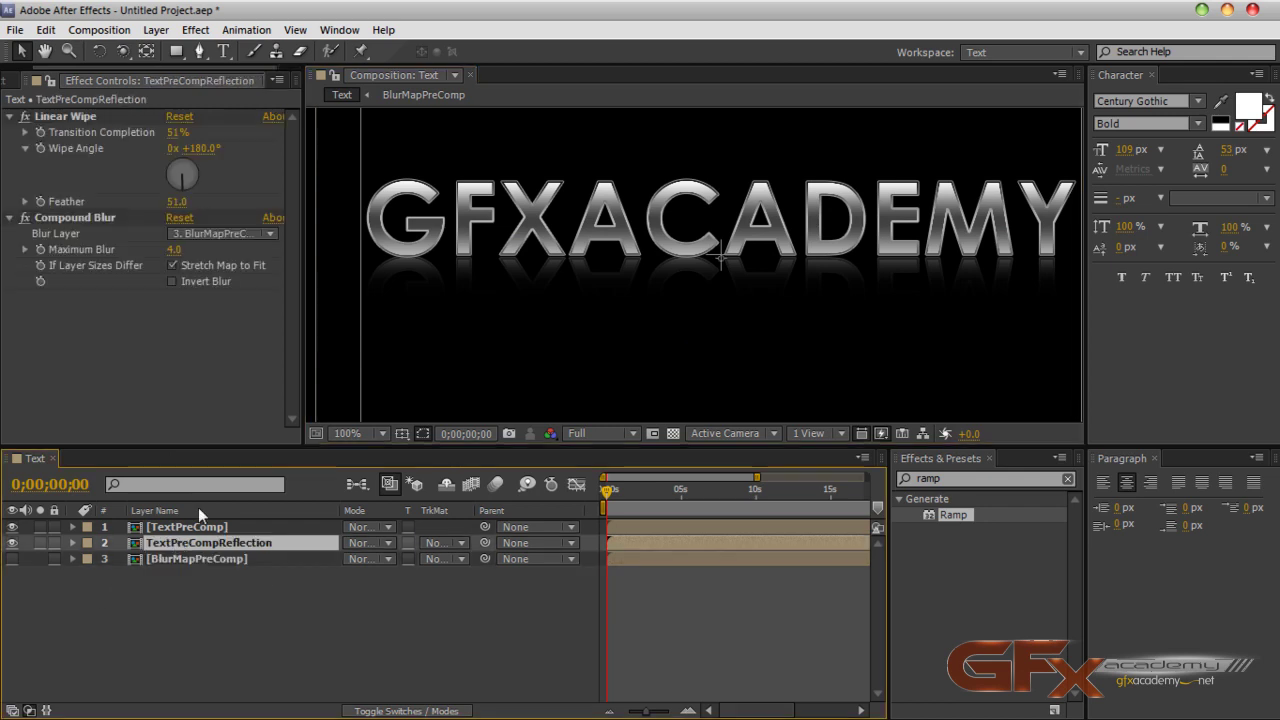
{"action": "left_click", "coordinate": [172, 265]}
{"action": "left_click_drag", "start_coordinate": [174, 249], "coordinate": [930, 265]}
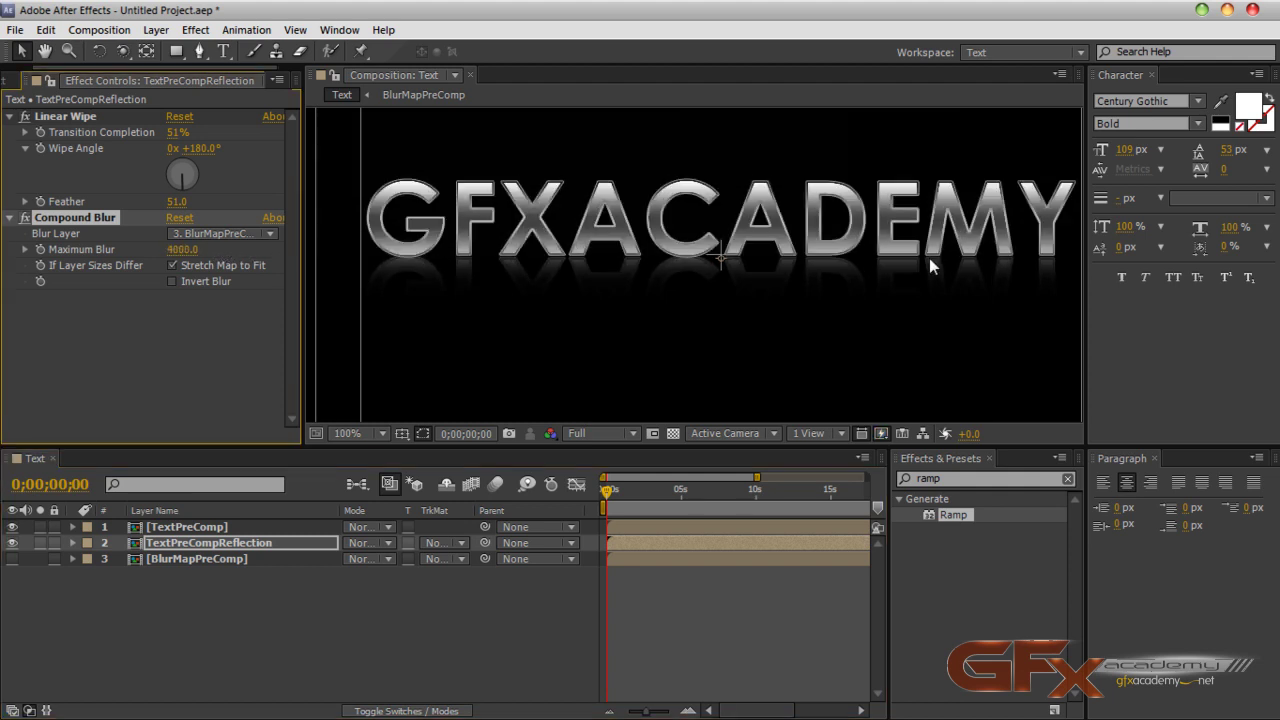
{"action": "left_click", "coordinate": [178, 258]}
{"action": "type", "text": "50"}
{"action": "key", "text": "Return"}
Step: Enable Invert Blur on TextPreCompReflection's Compound Blur and set Maximum Blur to 1
{"action": "left_click", "coordinate": [183, 558]}
{"action": "left_click", "coordinate": [172, 543]}
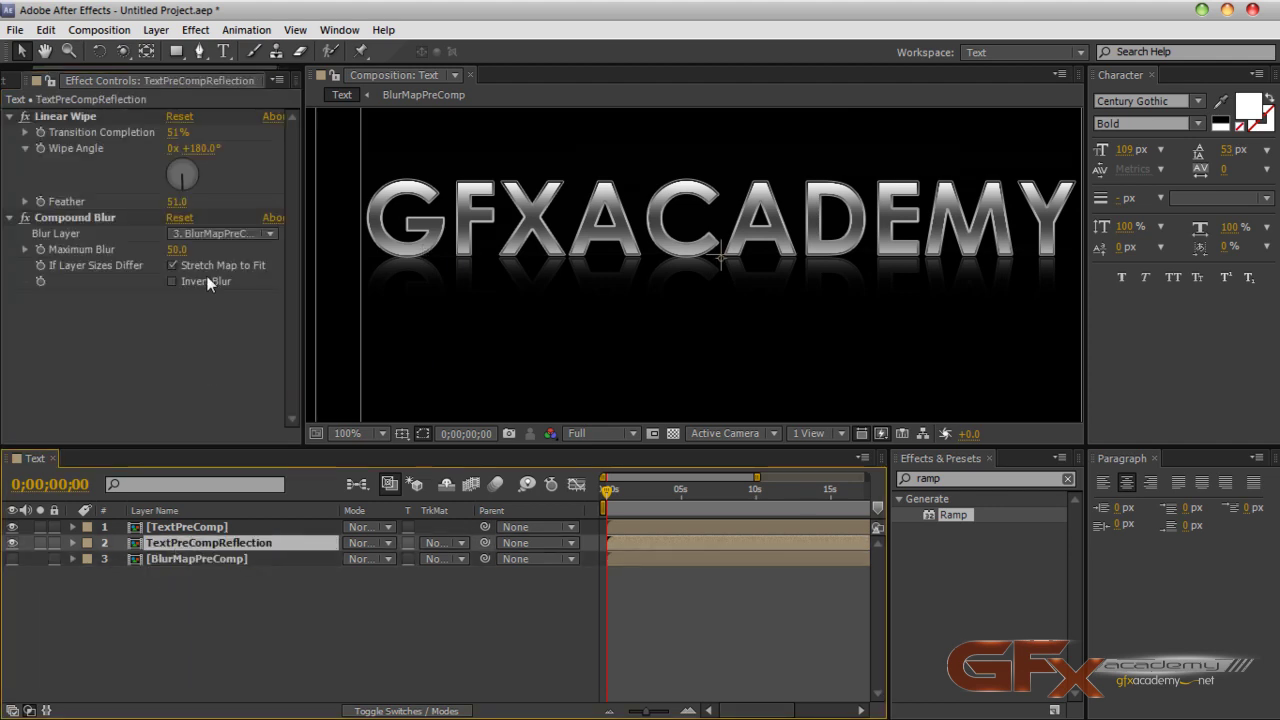
{"action": "left_click", "coordinate": [173, 281]}
{"action": "left_click_drag", "start_coordinate": [178, 250], "coordinate": [136, 258]}
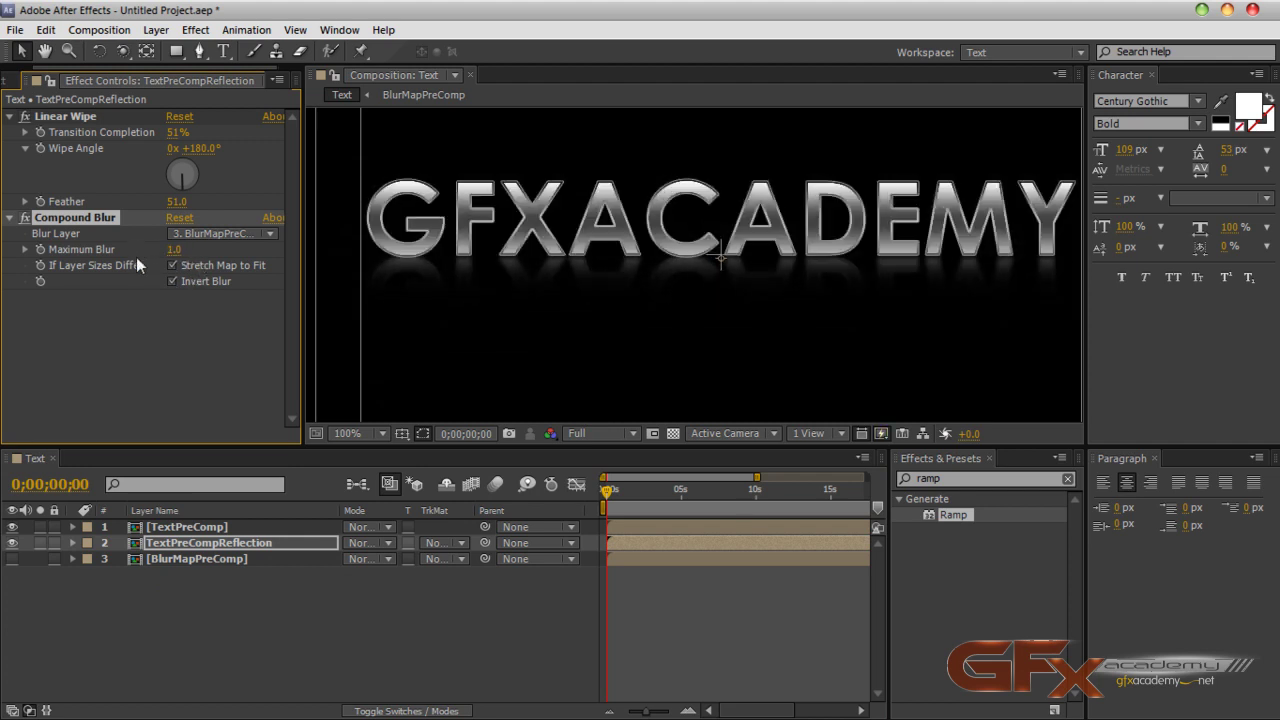
{"action": "left_click_drag", "start_coordinate": [851, 261], "coordinate": [890, 252]}
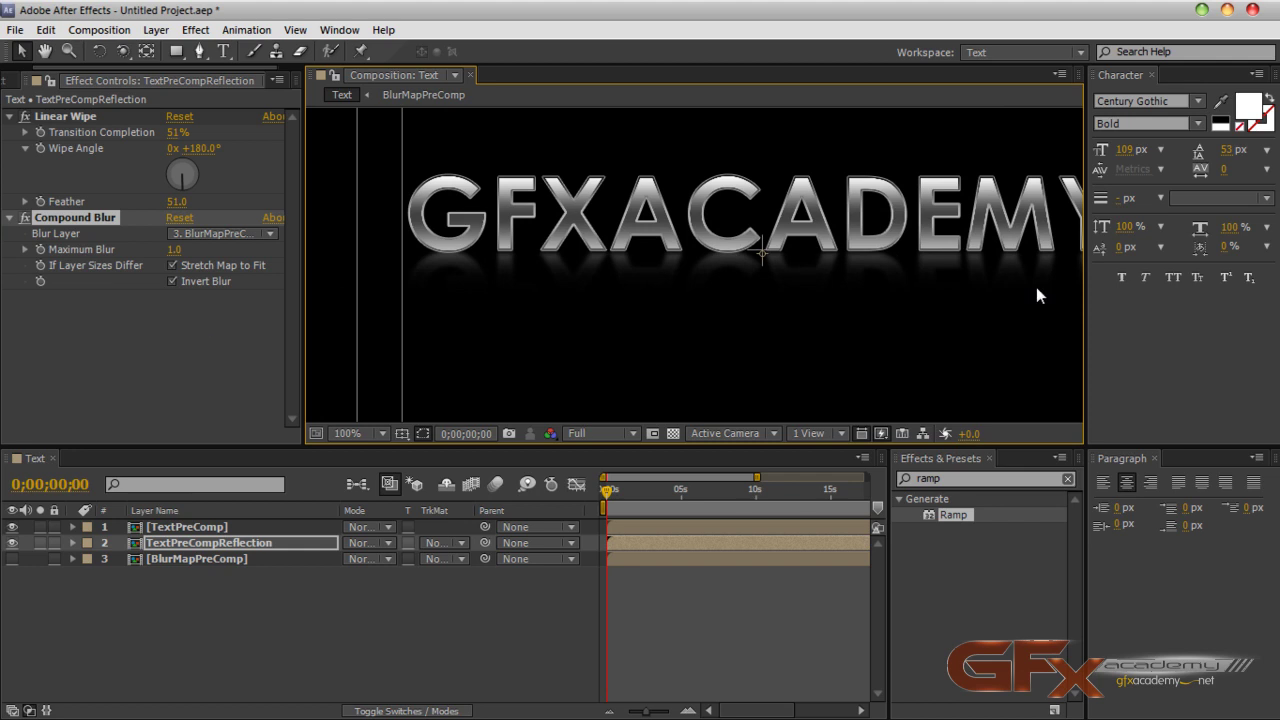
Step: Find the radial blur effects and apply CC Radial Fast Blur to the TextPreCompReflection layer
{"action": "left_click", "coordinate": [931, 478]}
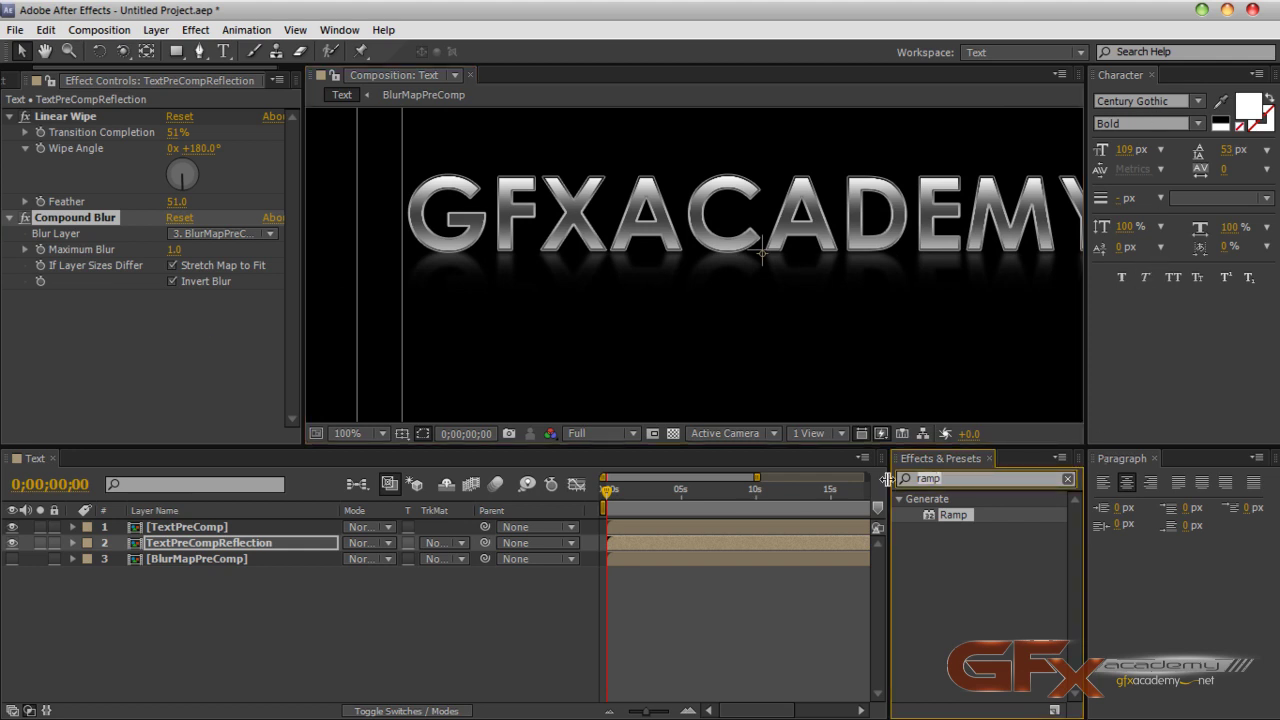
{"action": "key", "text": "BackSpace"}
{"action": "key", "text": "BackSpace"}
{"action": "key", "text": "BackSpace"}
{"action": "key", "text": "BackSpace"}
{"action": "type", "text": "radial"}
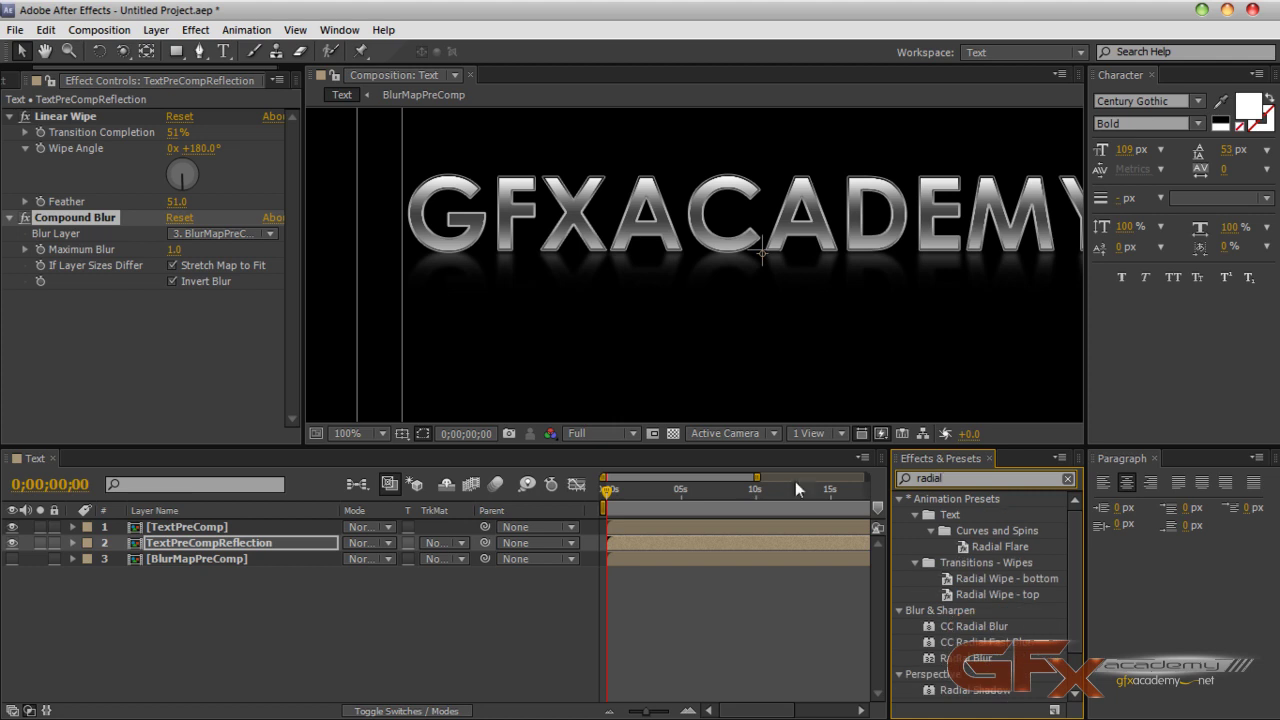
{"action": "scroll", "coordinate": [1073, 601], "scroll_direction": "down", "scroll_amount": 1}
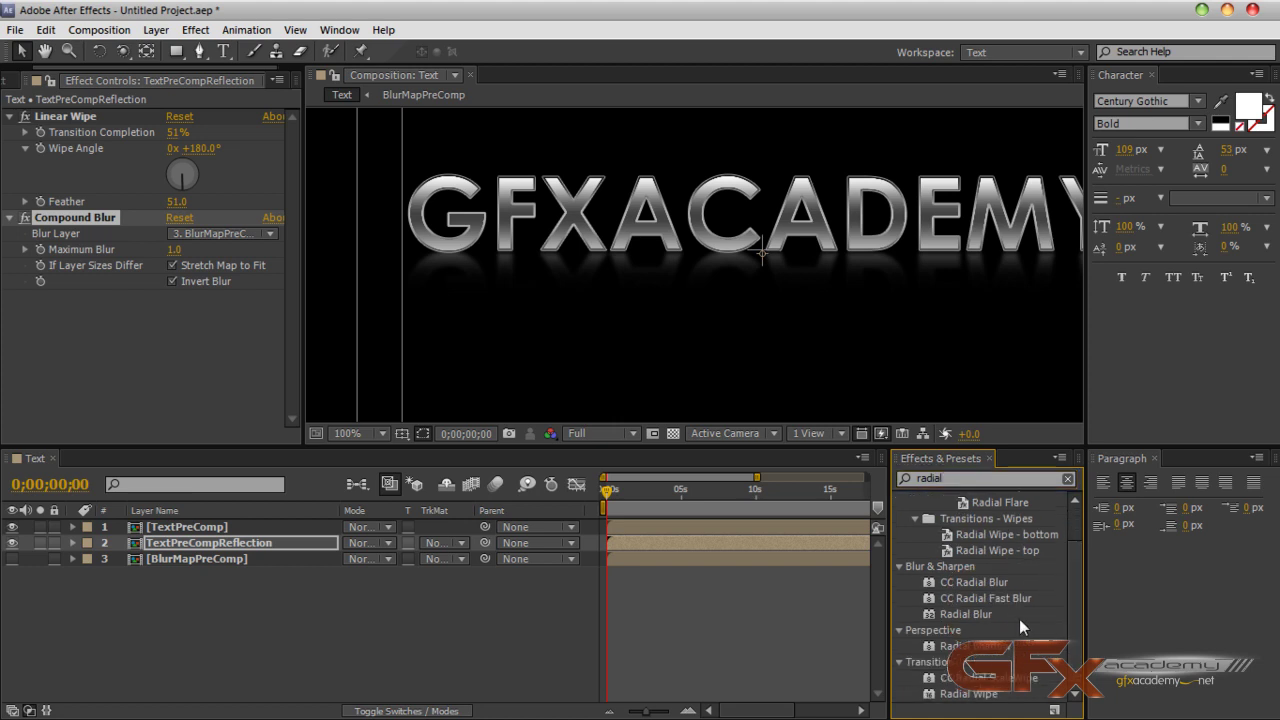
{"action": "double_click", "coordinate": [1000, 598]}
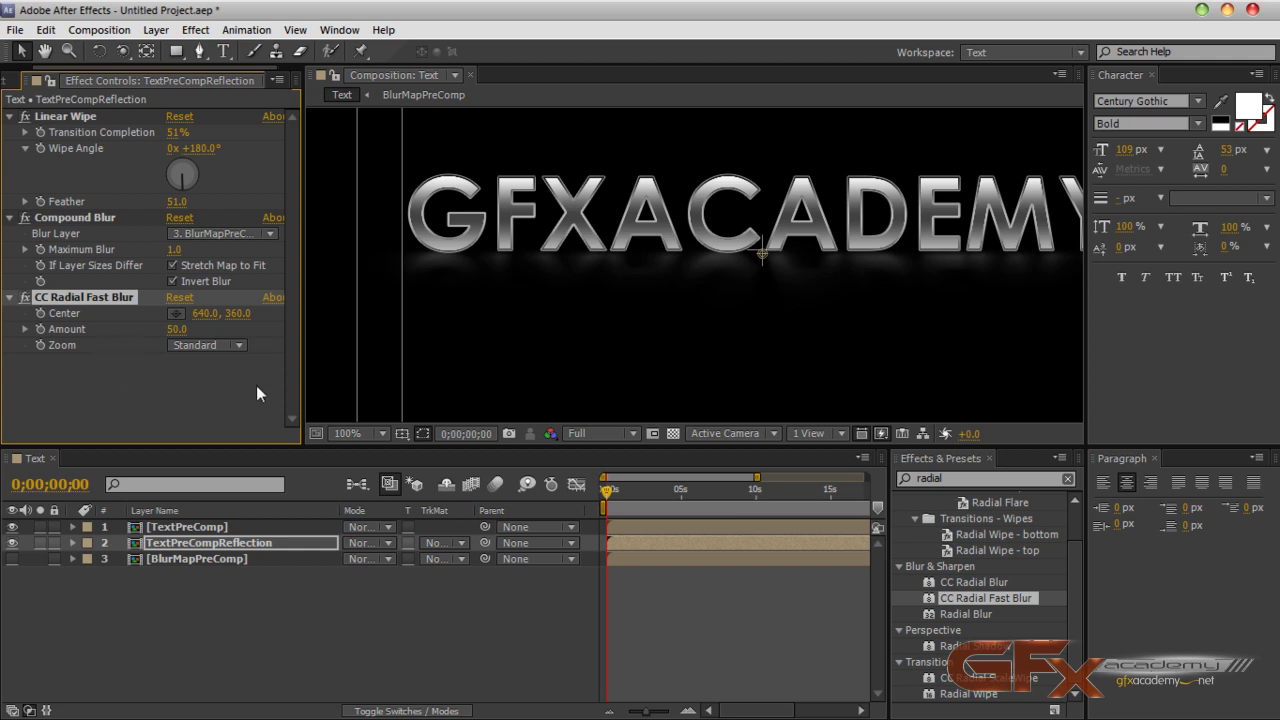
Step: Move the Center of the reflection's CC Radial Fast Blur to 507, 2030
{"action": "left_click_drag", "start_coordinate": [240, 314], "coordinate": [762, 158]}
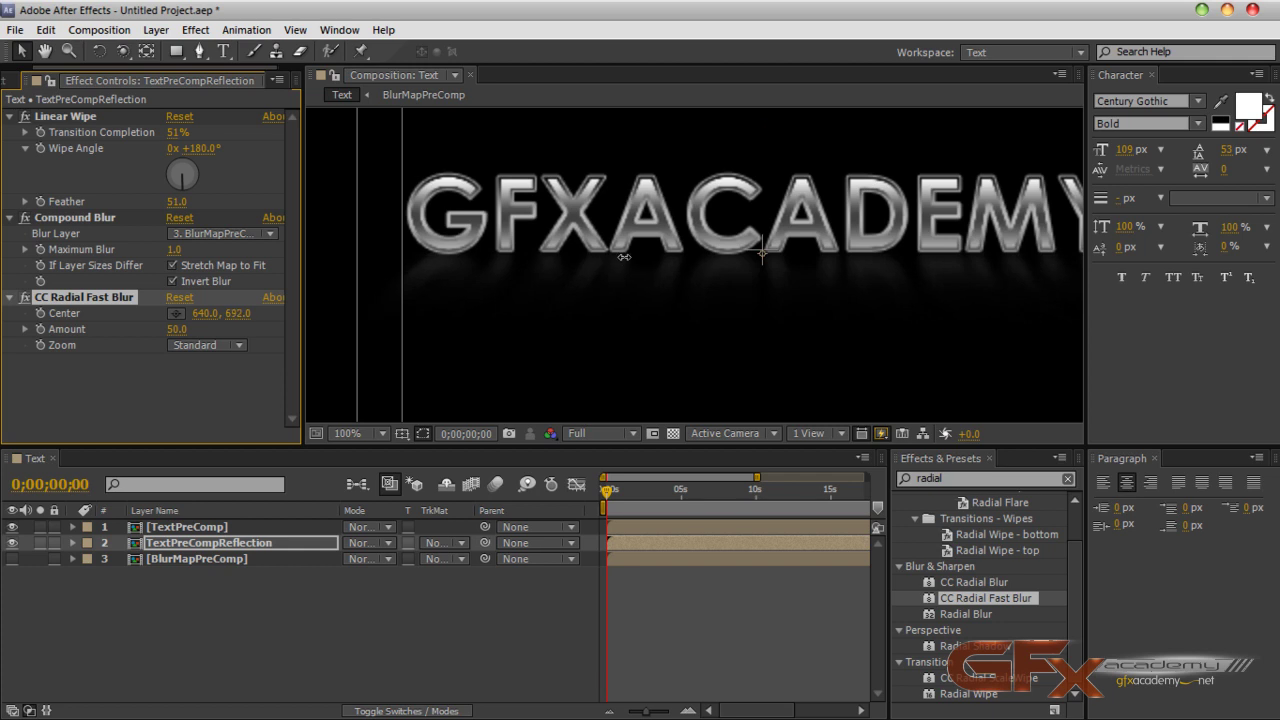
{"action": "left_click_drag", "start_coordinate": [240, 313], "coordinate": [86, 315]}
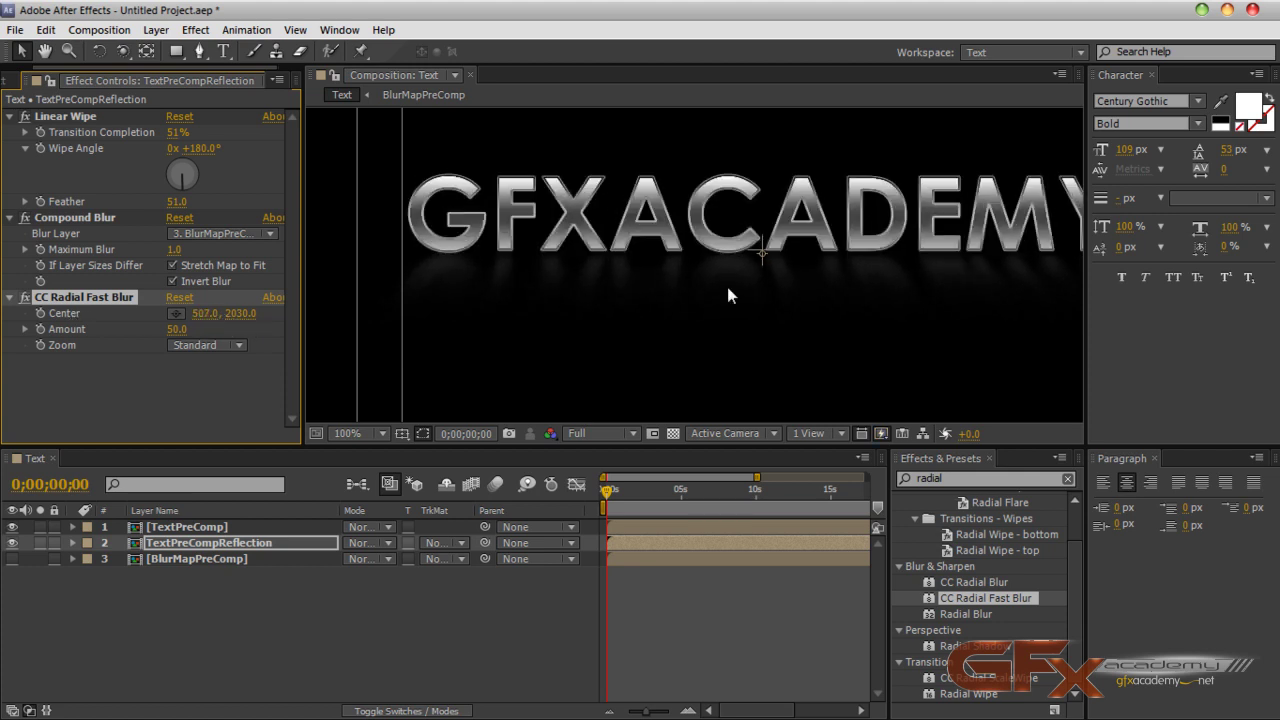
{"action": "scroll", "coordinate": [703, 290], "scroll_direction": "down", "scroll_amount": 1}
{"action": "scroll", "coordinate": [703, 290], "scroll_direction": "up", "scroll_amount": 1}
{"action": "scroll", "coordinate": [702, 299], "scroll_direction": "up", "scroll_amount": 1}
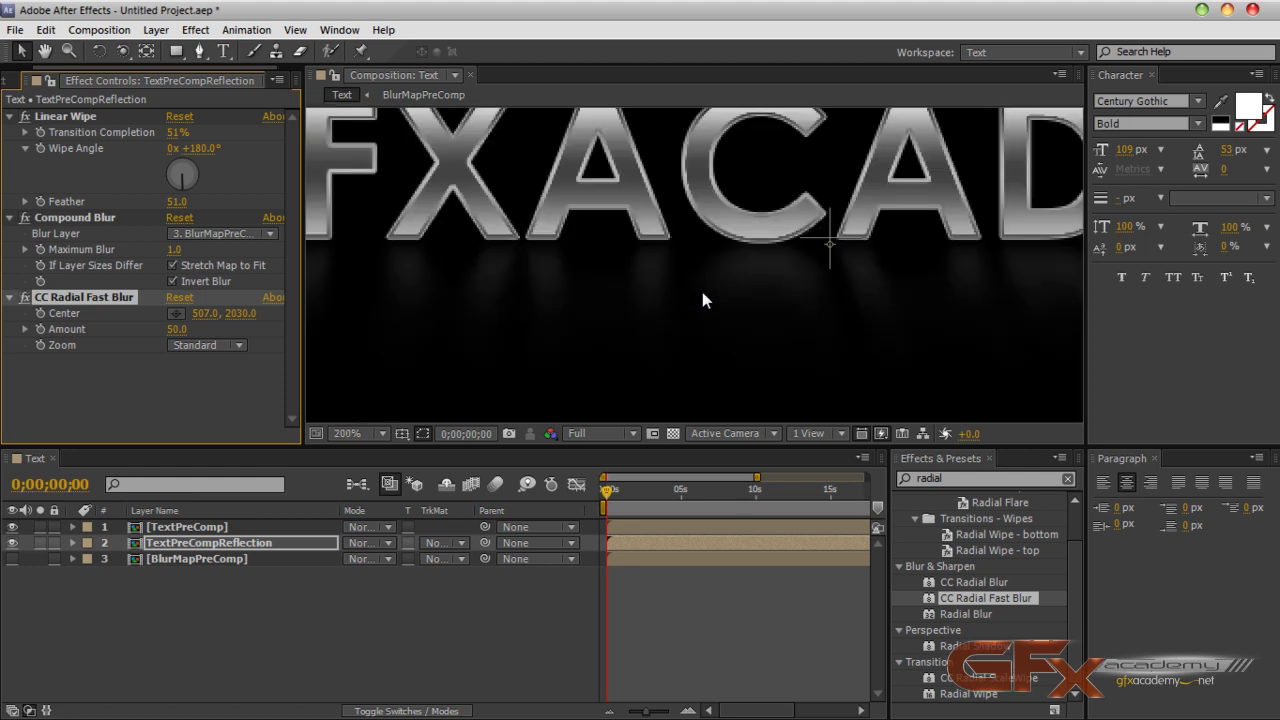
Step: Set the CC Radial Fast Blur's Zoom to Brightest and its Amount to 29
{"action": "left_click", "coordinate": [208, 345]}
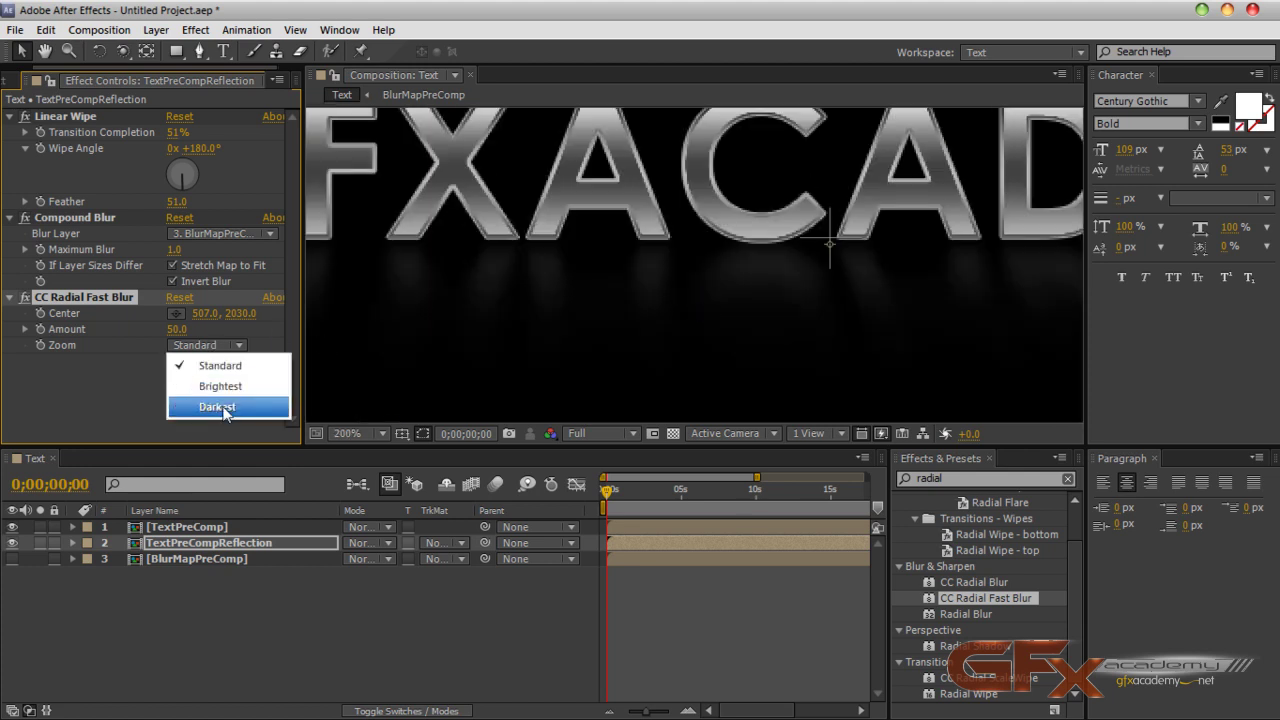
{"action": "left_click", "coordinate": [215, 385]}
{"action": "scroll", "coordinate": [670, 285], "scroll_direction": "down", "scroll_amount": 1}
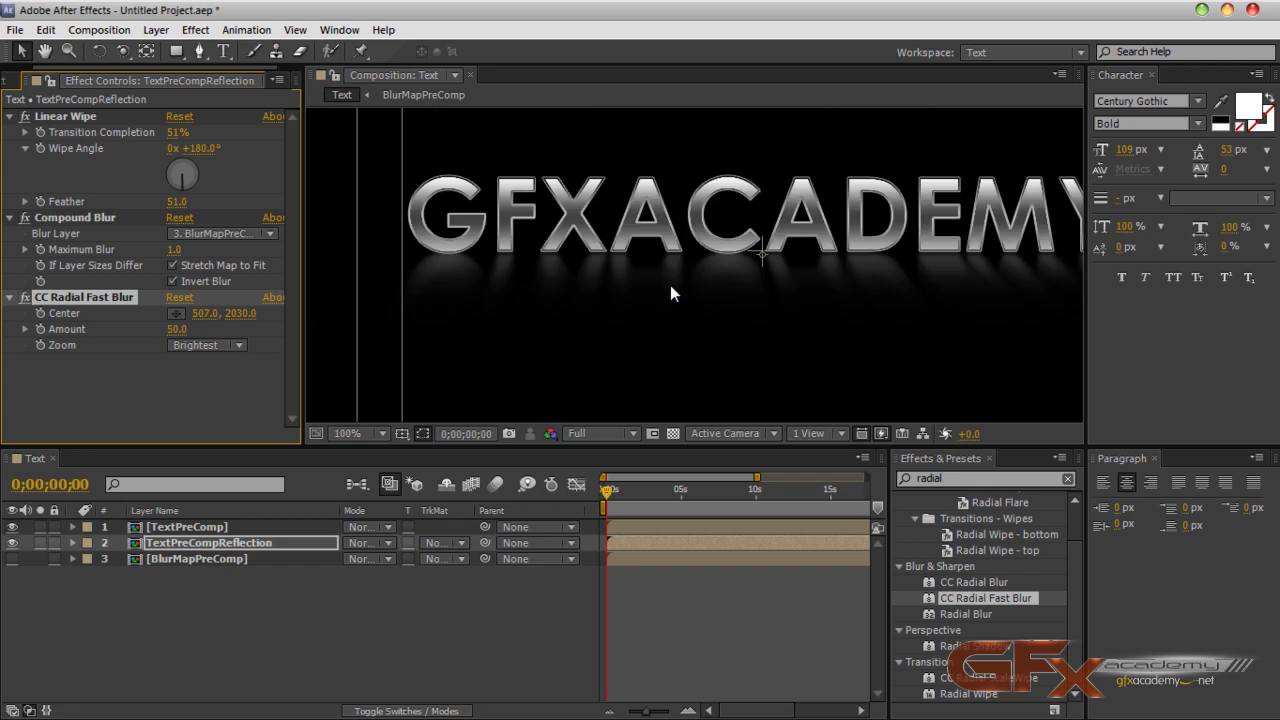
{"action": "mouse_move", "coordinate": [176, 330]}
{"action": "left_mouse_down"}
{"action": "mouse_move", "coordinate": [149, 334]}
{"action": "mouse_move", "coordinate": [162, 333]}
{"action": "left_mouse_up"}
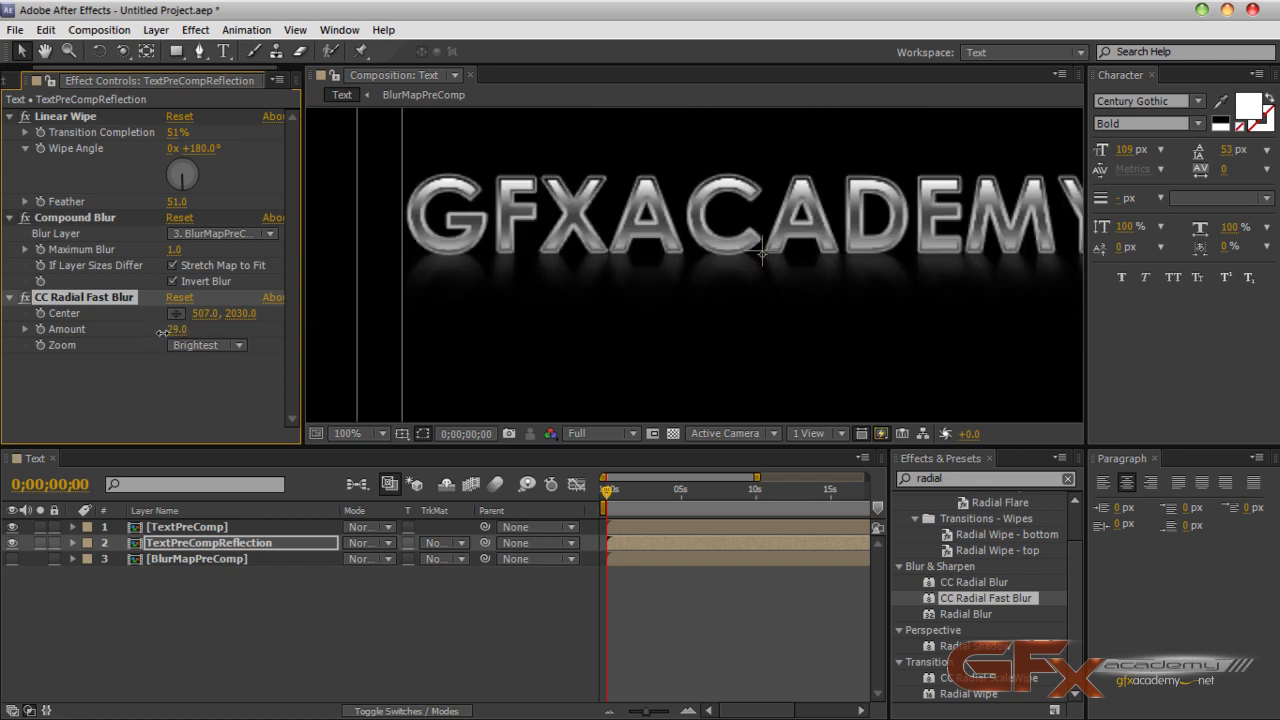
{"action": "left_click_drag", "start_coordinate": [907, 285], "coordinate": [851, 299]}
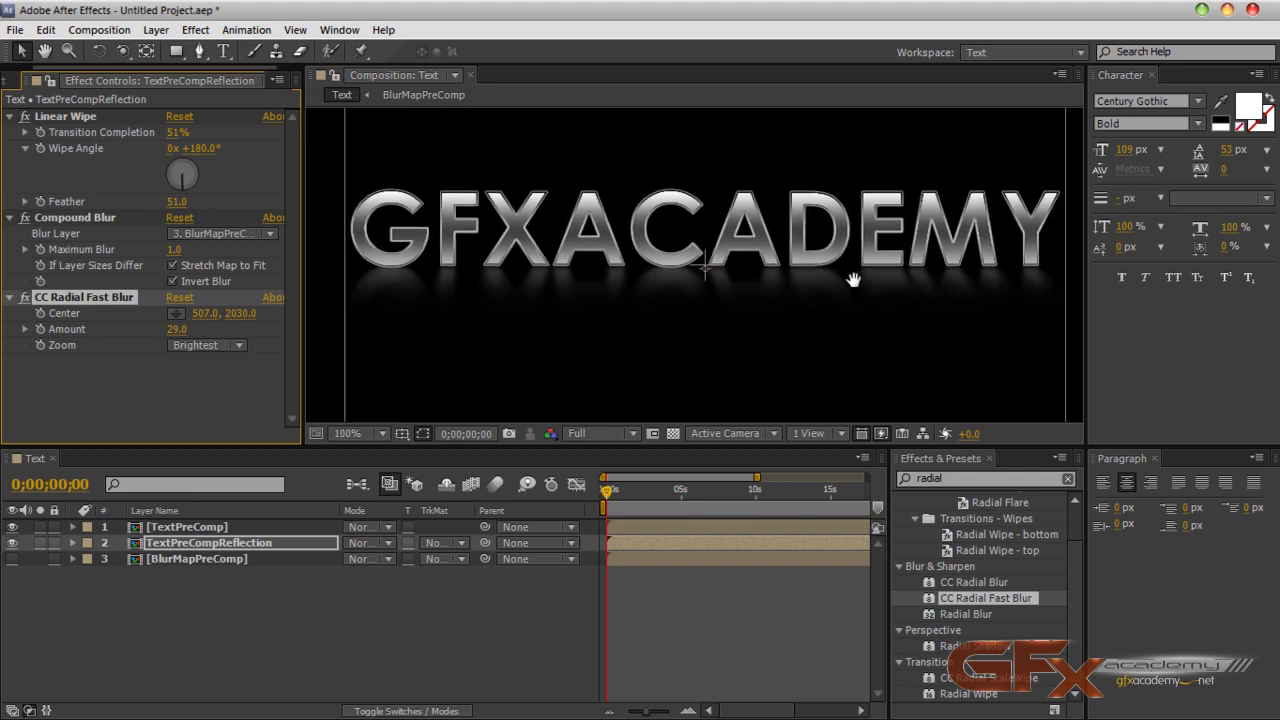
Step: Try the Darkest Zoom option on the CC Radial Fast Blur and adjust its Amount
{"action": "left_click", "coordinate": [203, 346]}
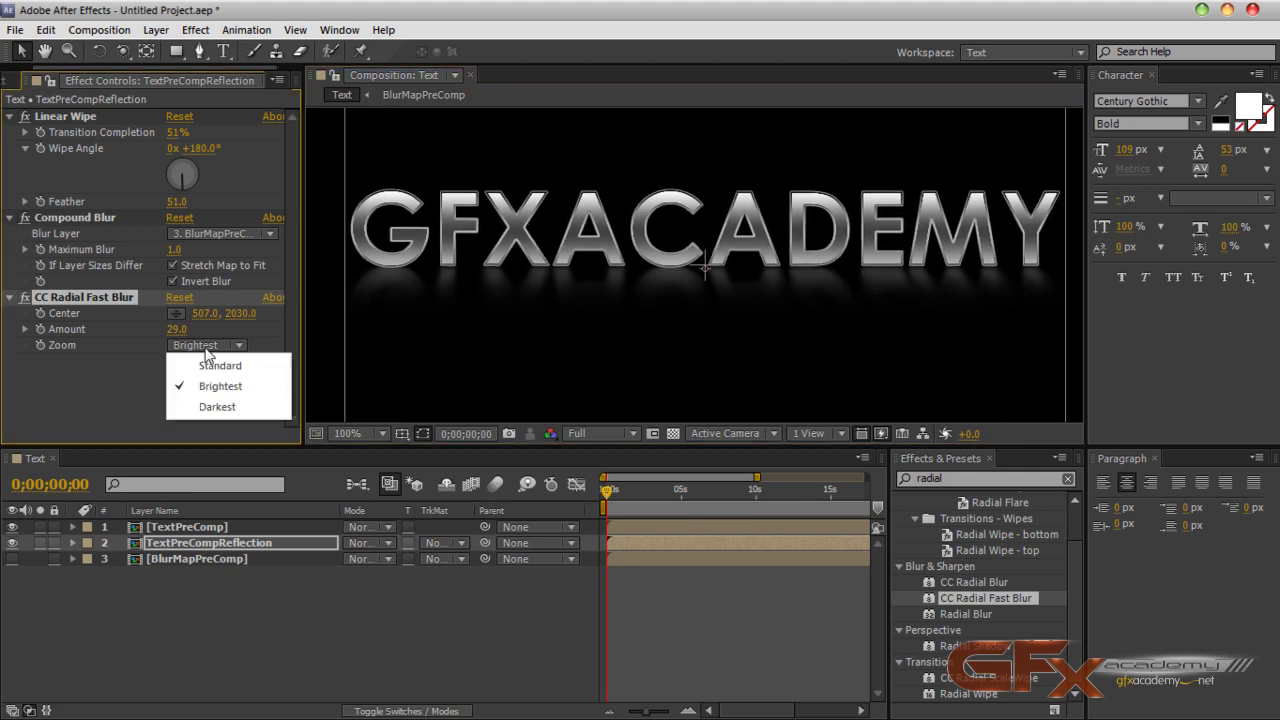
{"action": "left_click", "coordinate": [221, 410]}
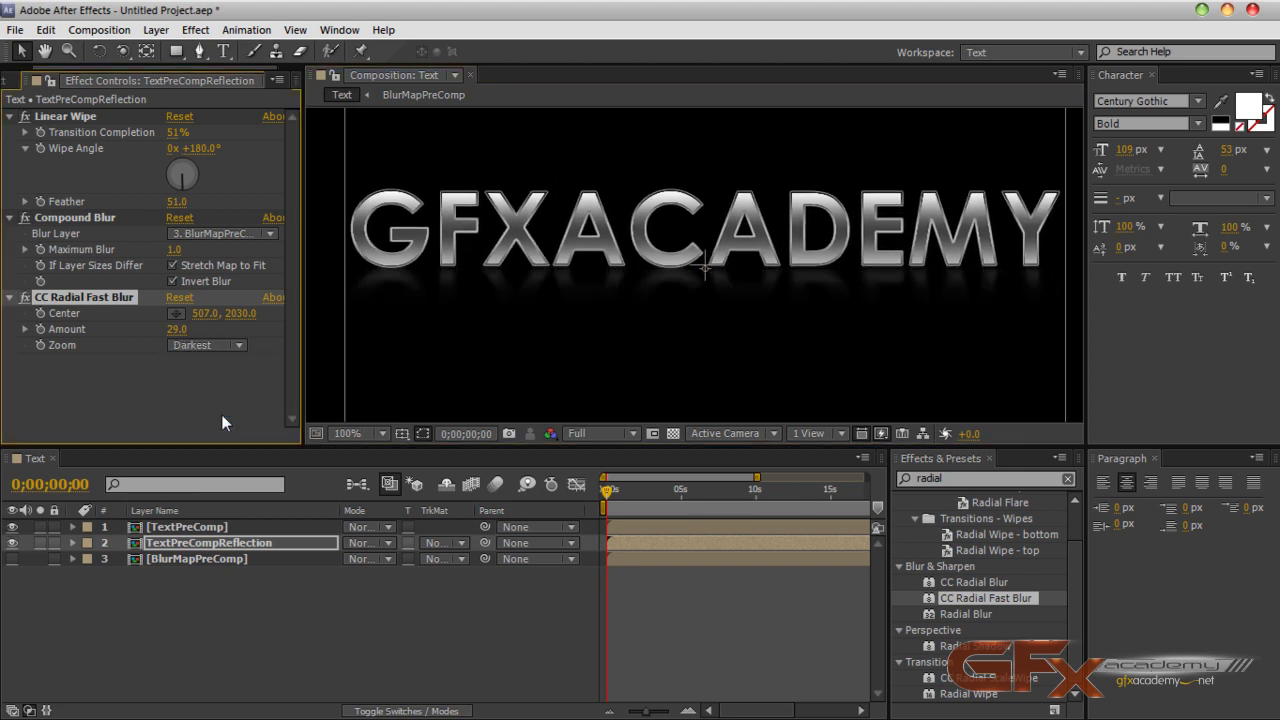
{"action": "left_click_drag", "start_coordinate": [177, 329], "coordinate": [222, 320]}
Step: Set the vertical Center coordinate of the reflection's CC Radial Fast Blur to 419
{"action": "left_click", "coordinate": [240, 313]}
{"action": "type", "text": "490"}
{"action": "key", "text": "Return"}
{"action": "left_click_drag", "start_coordinate": [75, 342], "coordinate": [172, 333]}
Step: Set the CC Radial Fast Blur's Zoom back to Standard with an Amount of 5, and deselect the reflection layer
{"action": "left_click", "coordinate": [210, 347]}
{"action": "left_click", "coordinate": [218, 363]}
{"action": "mouse_move", "coordinate": [172, 330]}
{"action": "left_mouse_down"}
{"action": "mouse_move", "coordinate": [183, 330]}
{"action": "mouse_move", "coordinate": [167, 332]}
{"action": "left_mouse_up"}
{"action": "left_click", "coordinate": [350, 603]}
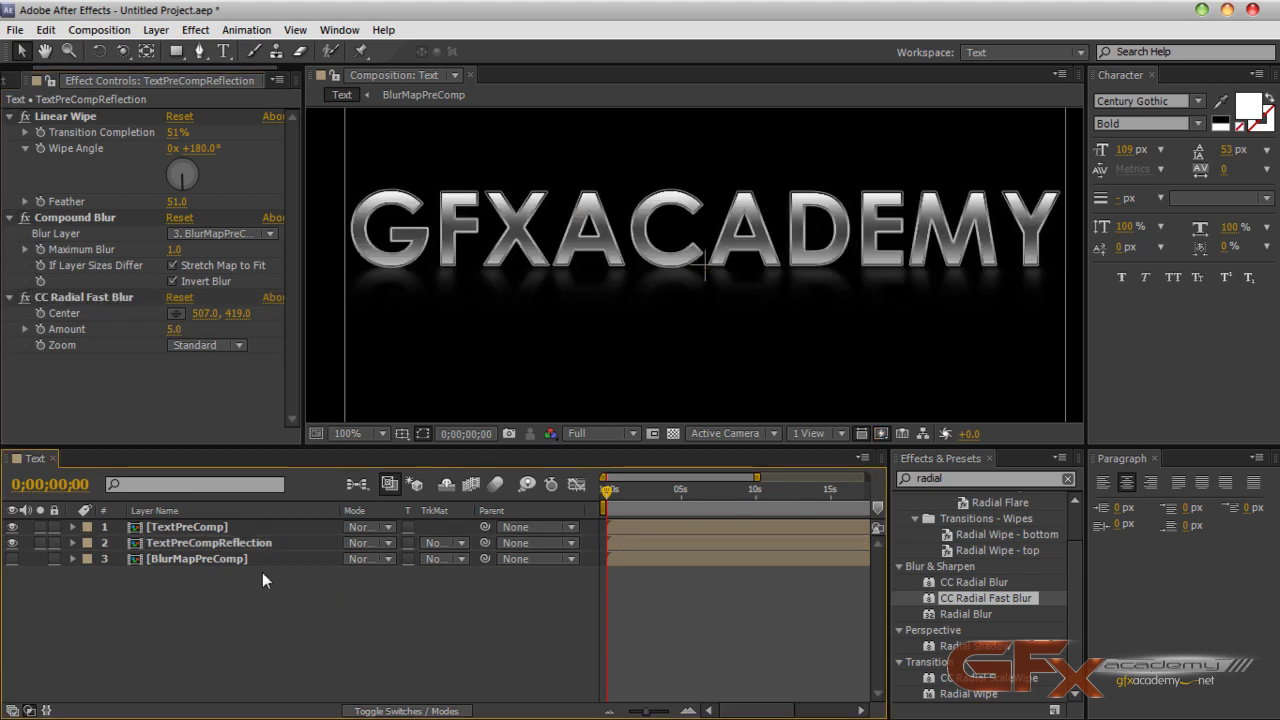
Step: Find the Scatter effect and apply it to the TextPreCompReflection layer
{"action": "left_click", "coordinate": [945, 479]}
{"action": "double_click", "coordinate": [945, 479]}
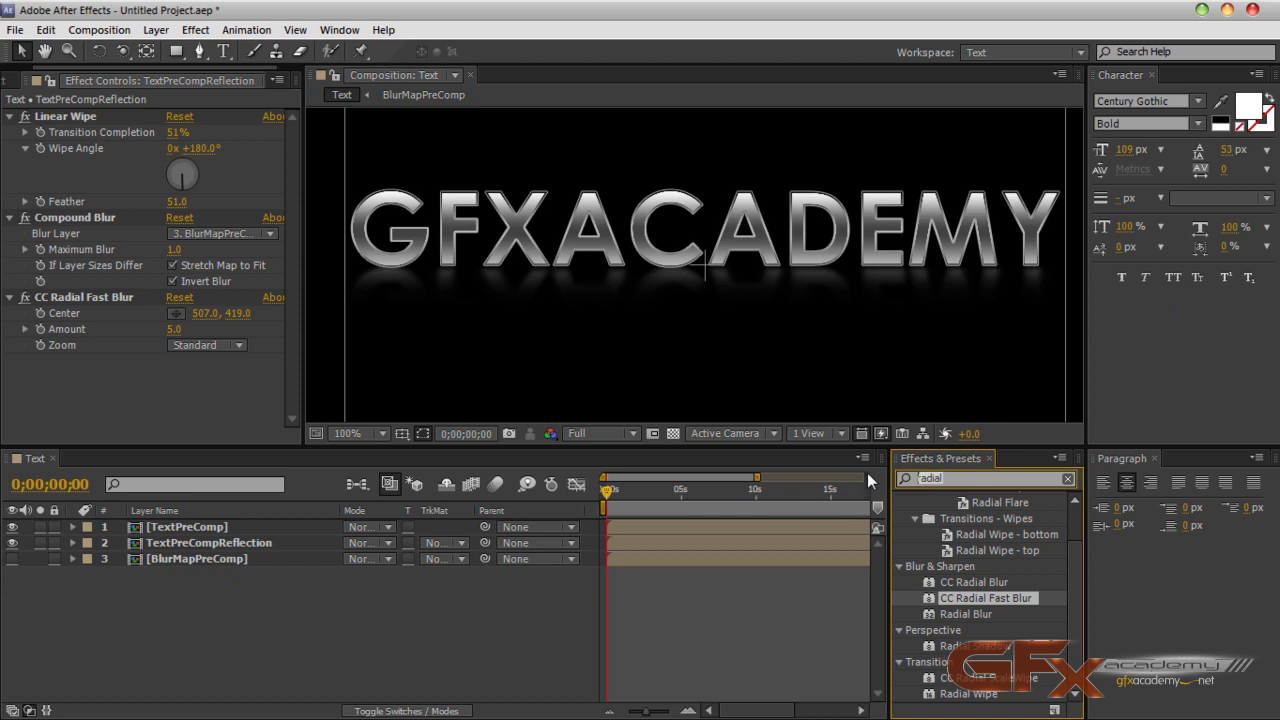
{"action": "type", "text": "scatter"}
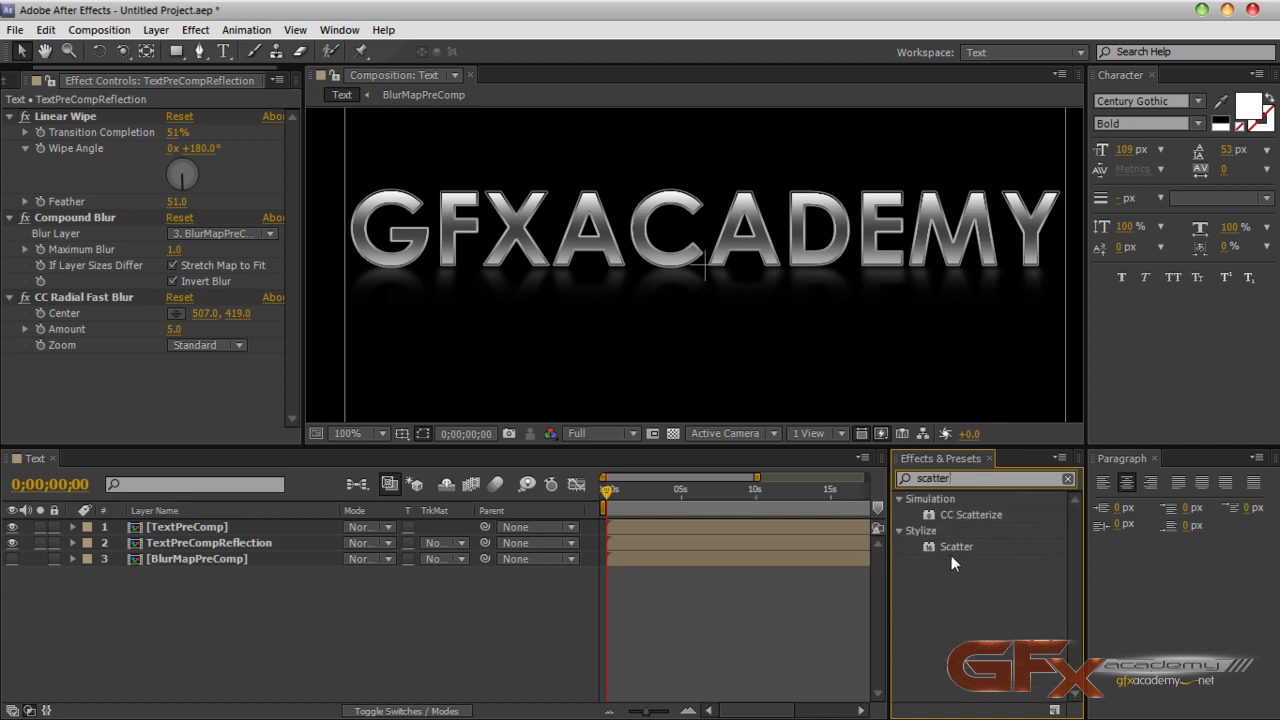
{"action": "left_click", "coordinate": [953, 548]}
{"action": "left_click_drag", "start_coordinate": [954, 547], "coordinate": [180, 546]}
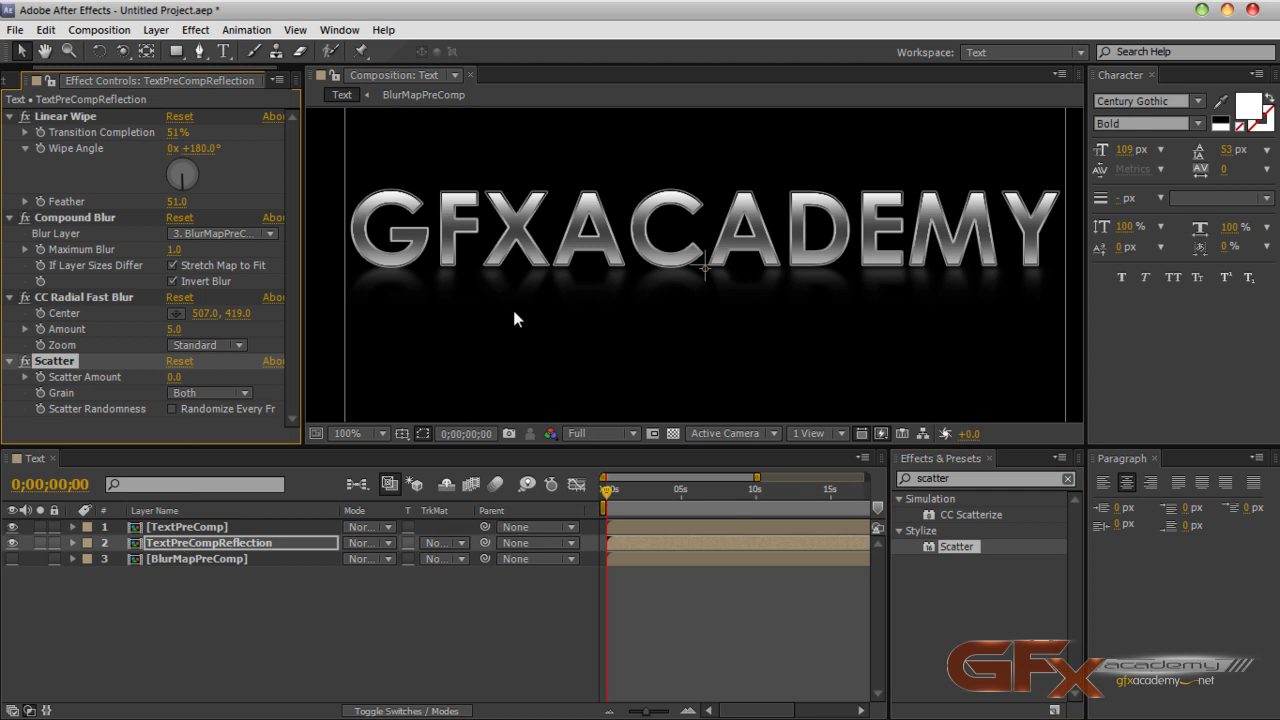
Step: Set the reflection's Scatter Amount to 3 and deselect the layer to check the result
{"action": "left_click", "coordinate": [174, 377]}
{"action": "type", "text": "3"}
{"action": "key", "text": "Return"}
{"action": "left_click", "coordinate": [472, 606]}
{"action": "key", "text": "comma"}
{"action": "key", "text": "apostrophe"}
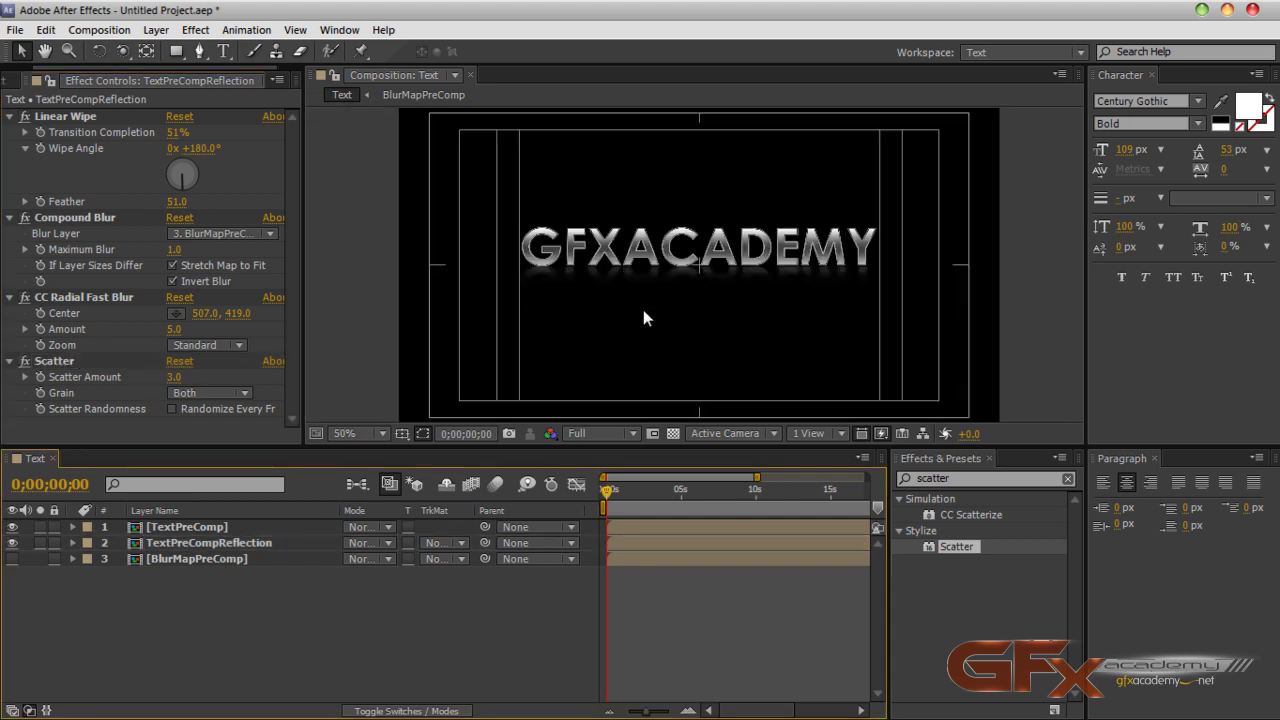
{"action": "key", "text": "period"}
Step: Set the TextPreCompReflection layer's Opacity to 40%, deselect the layer and collapse its properties
{"action": "left_click", "coordinate": [214, 545]}
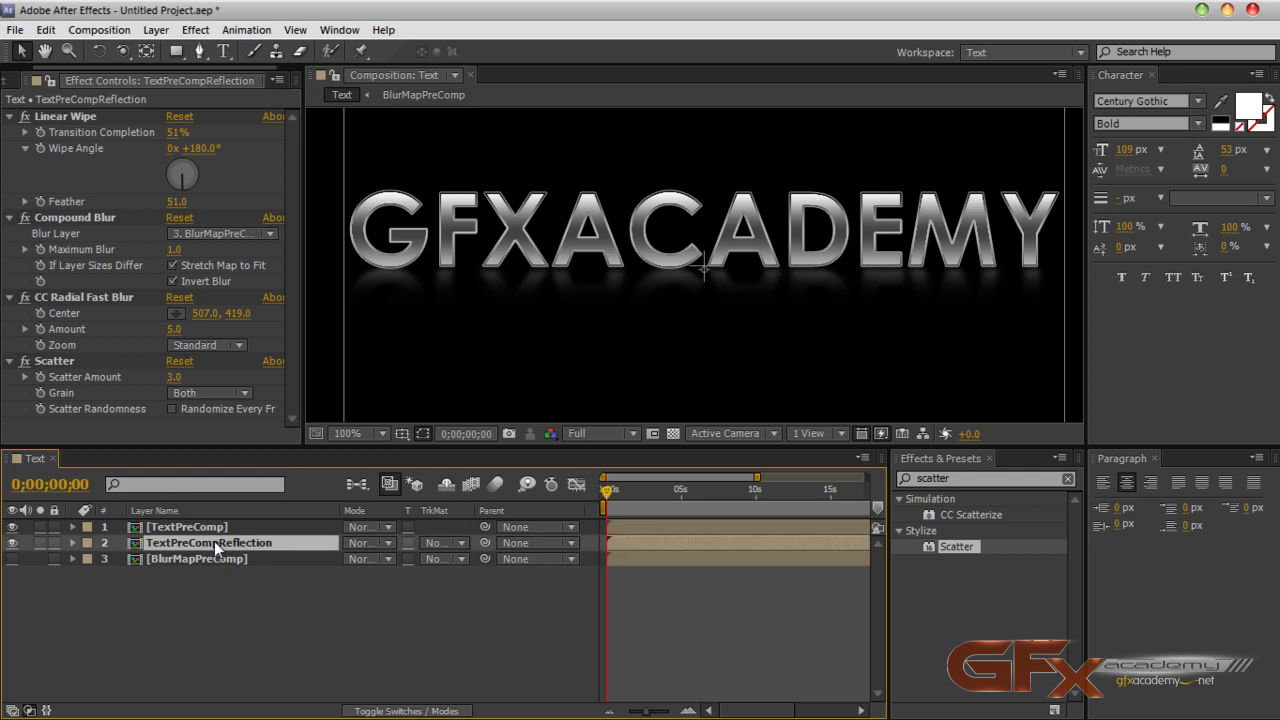
{"action": "key", "text": "t"}
{"action": "left_click", "coordinate": [357, 558]}
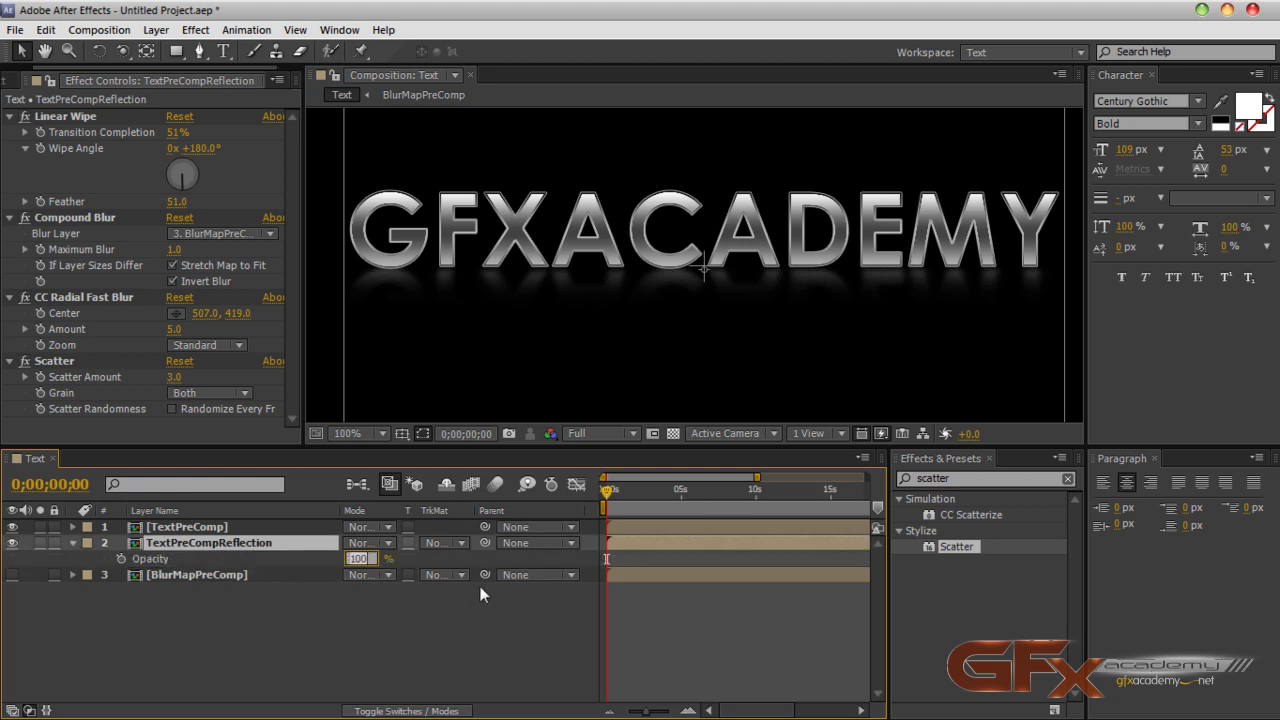
{"action": "type", "text": "50"}
{"action": "key", "text": "Return"}
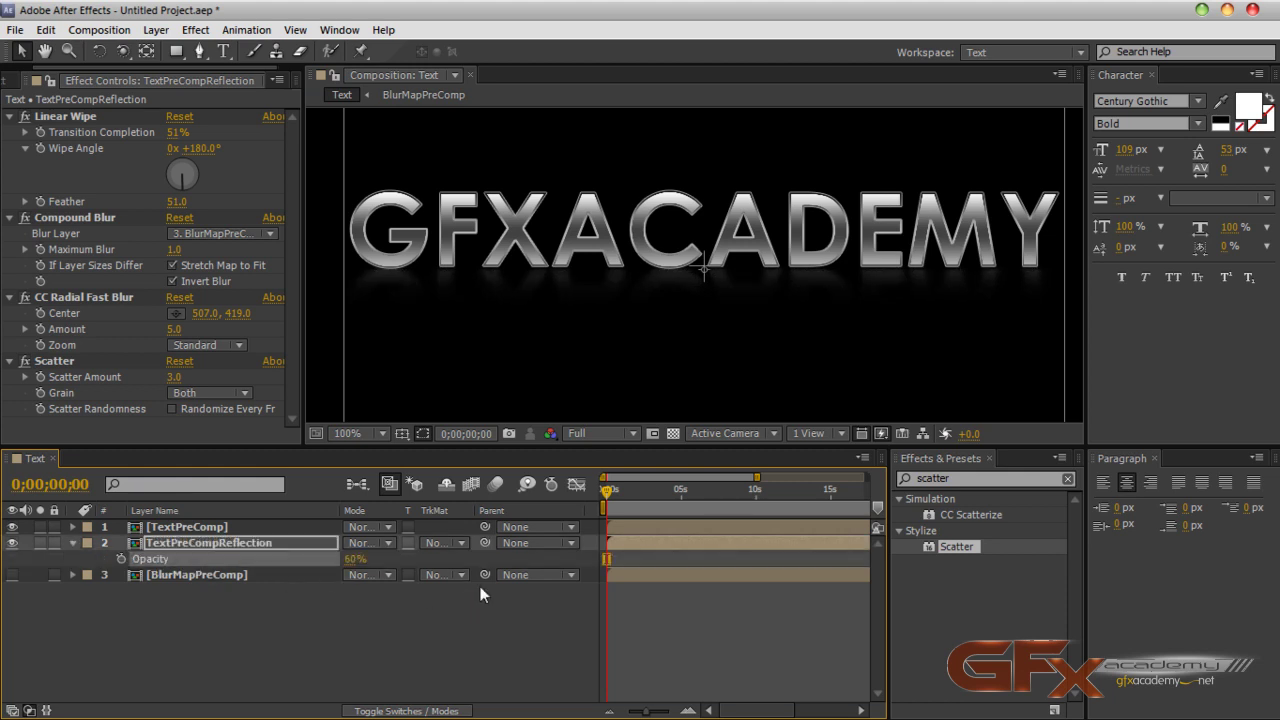
{"action": "left_click", "coordinate": [354, 558]}
{"action": "type", "text": "35"}
{"action": "key", "text": "Return"}
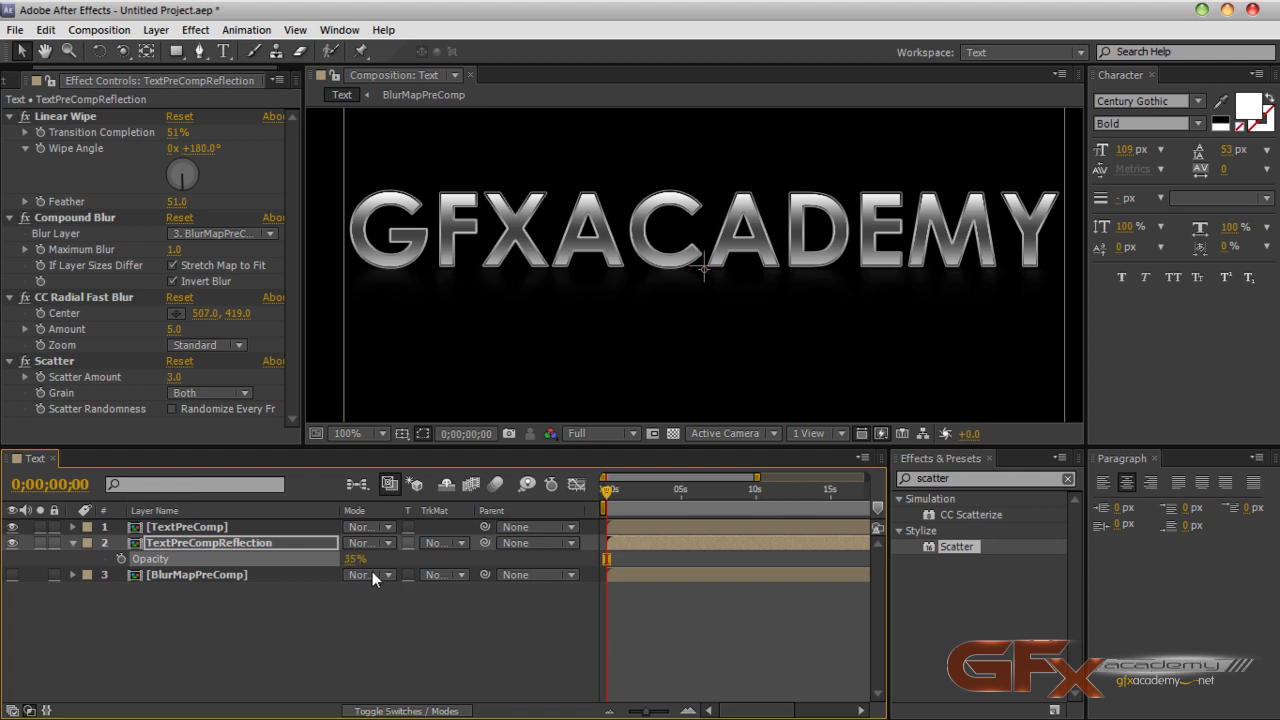
{"action": "left_click", "coordinate": [412, 652]}
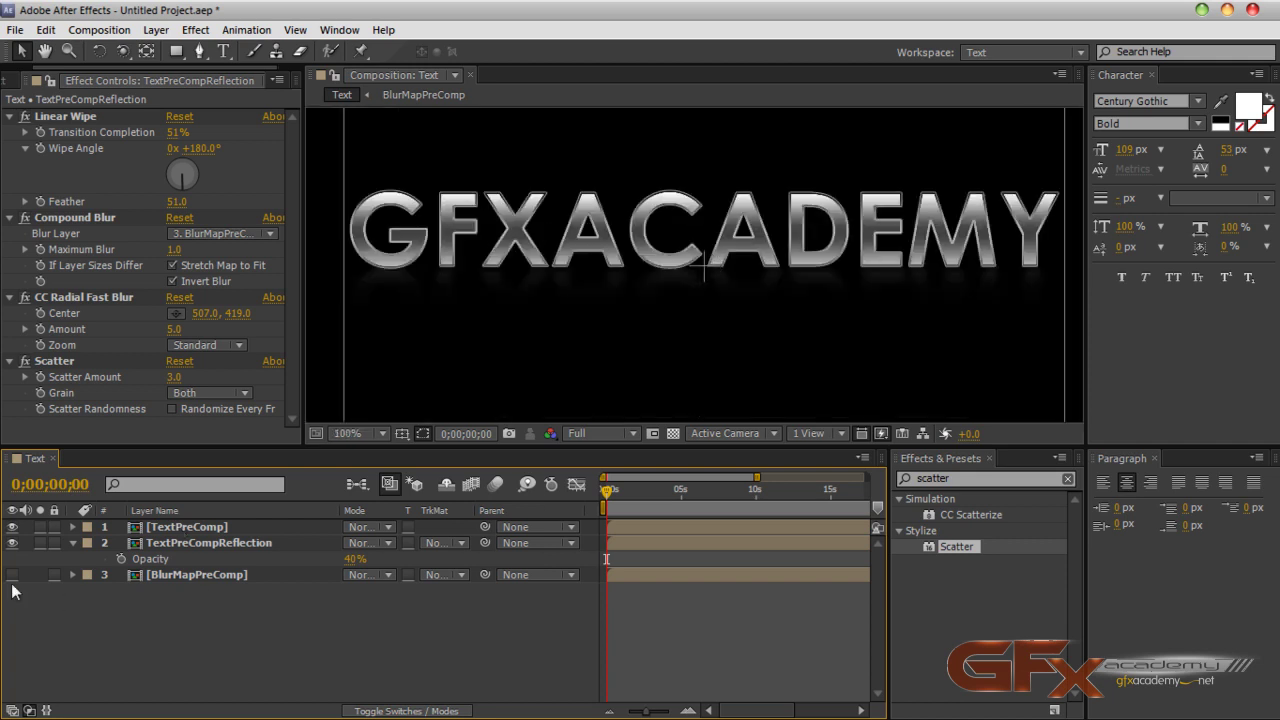
{"action": "left_click", "coordinate": [72, 543]}
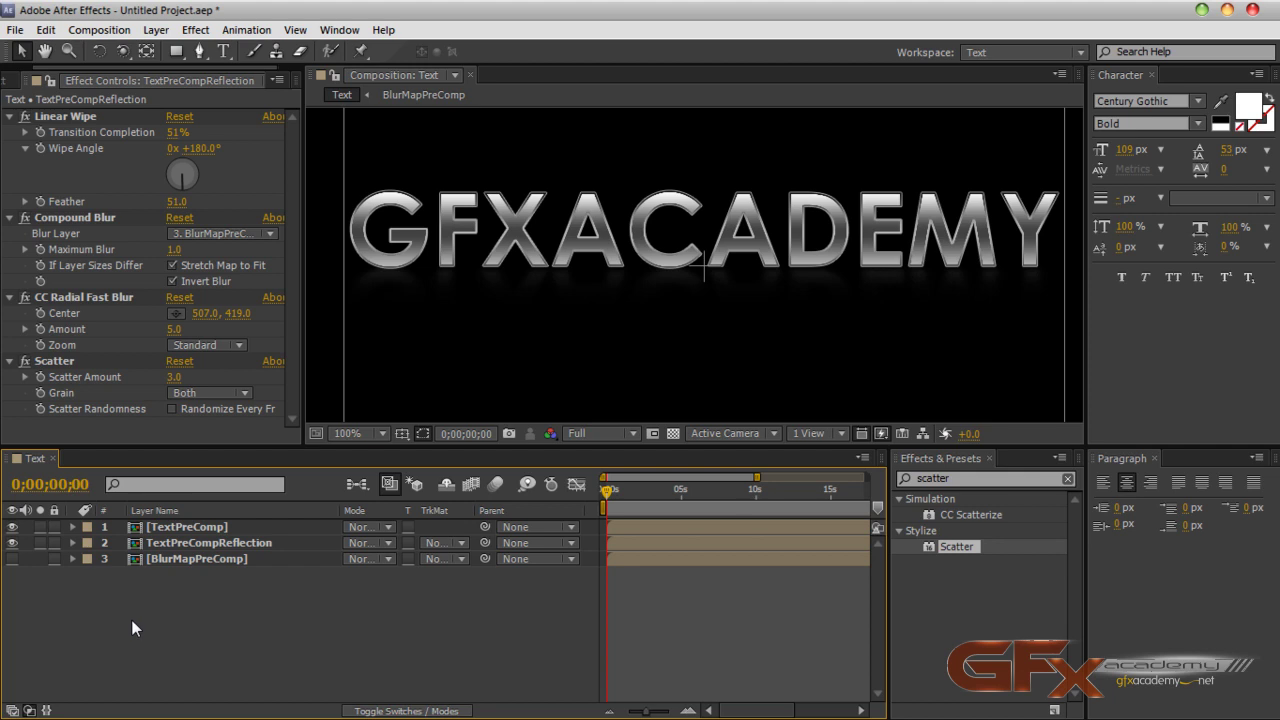
Step: Create a new composition named Main with the HDV/HDTV 720 29.97 preset and a duration of 0;00;30;00
{"action": "left_click", "coordinate": [99, 29]}
{"action": "left_click", "coordinate": [150, 48]}
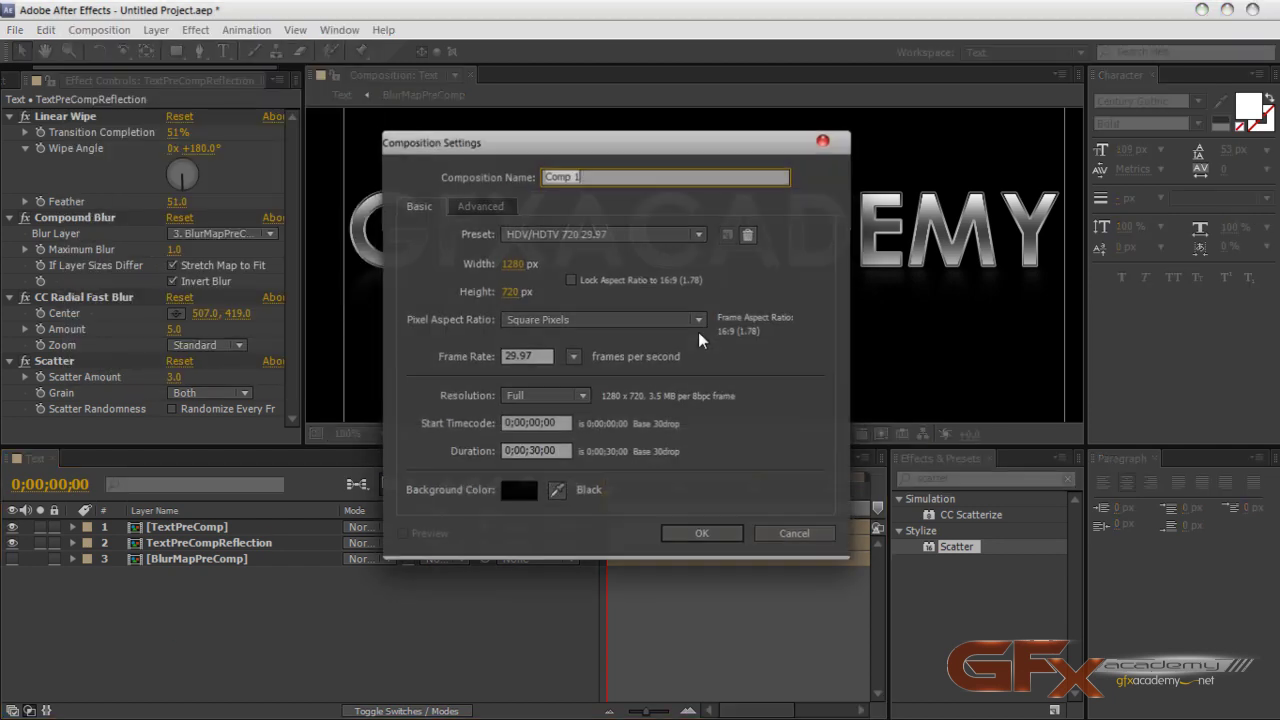
{"action": "type", "text": "Main"}
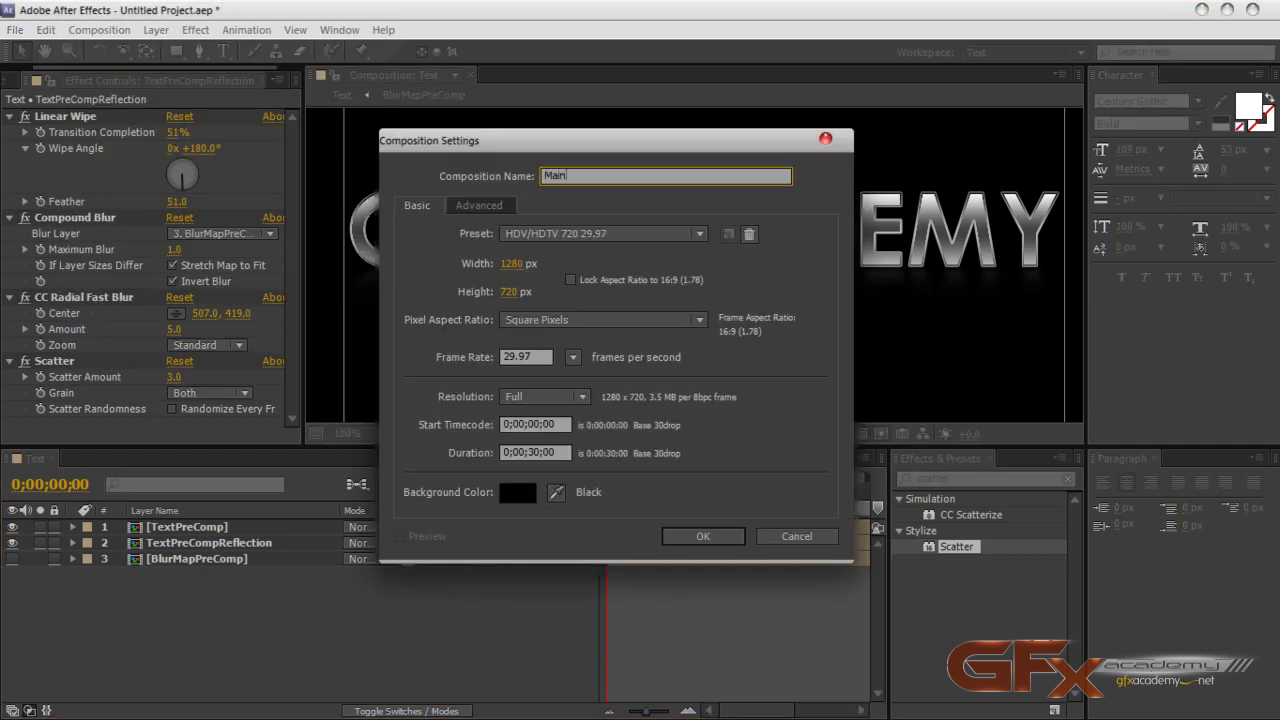
{"action": "left_click", "coordinate": [702, 537]}
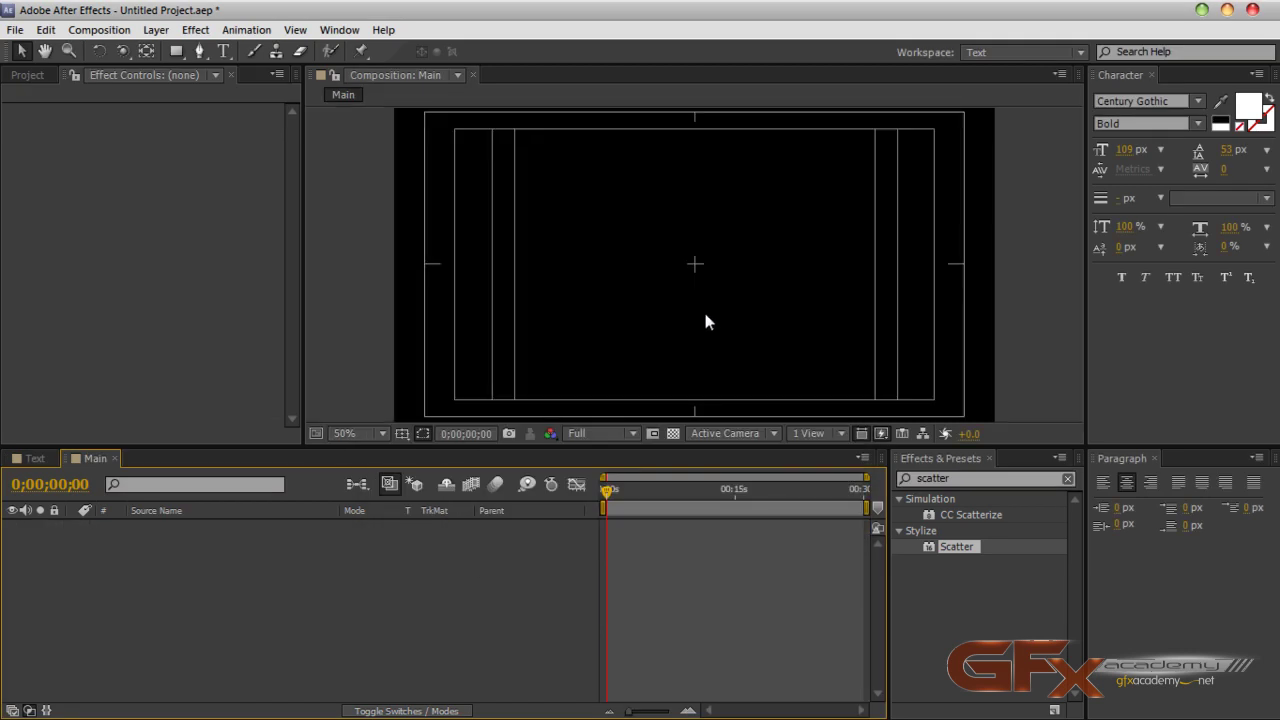
Step: Hide the Title/Action Safe overlay in the Main composition's view
{"action": "left_click", "coordinate": [403, 434]}
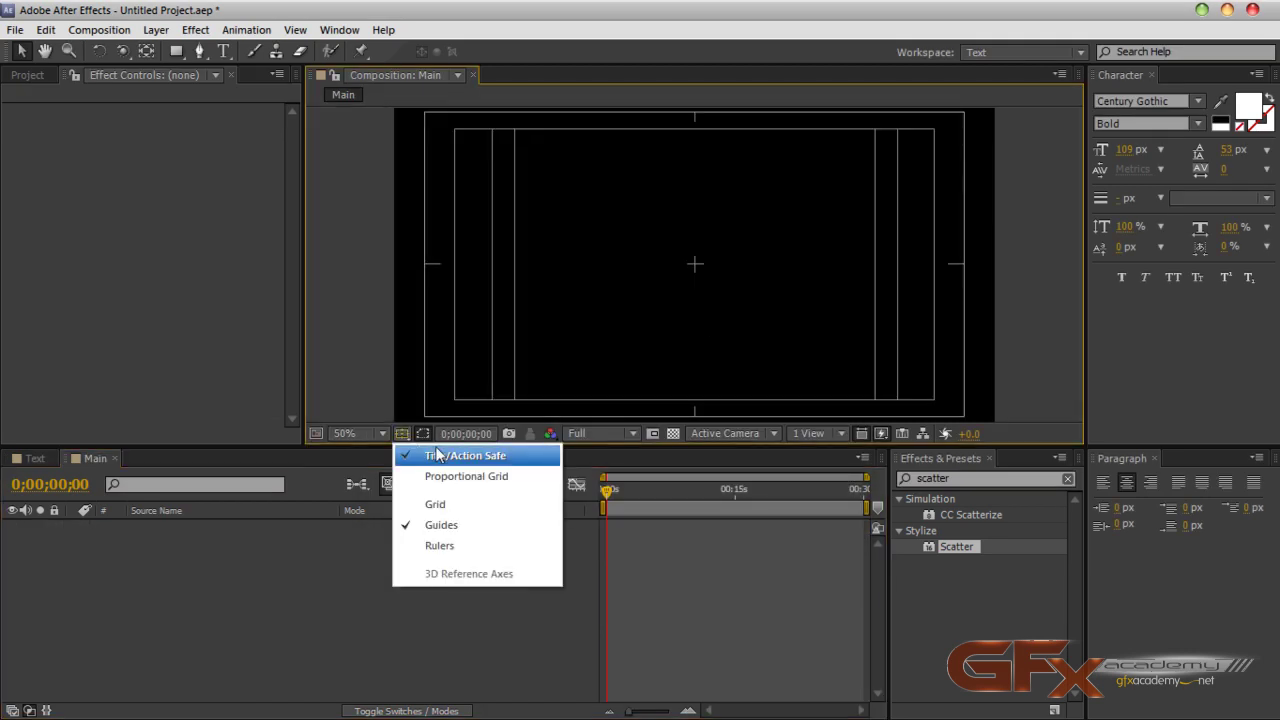
{"action": "left_click", "coordinate": [430, 450]}
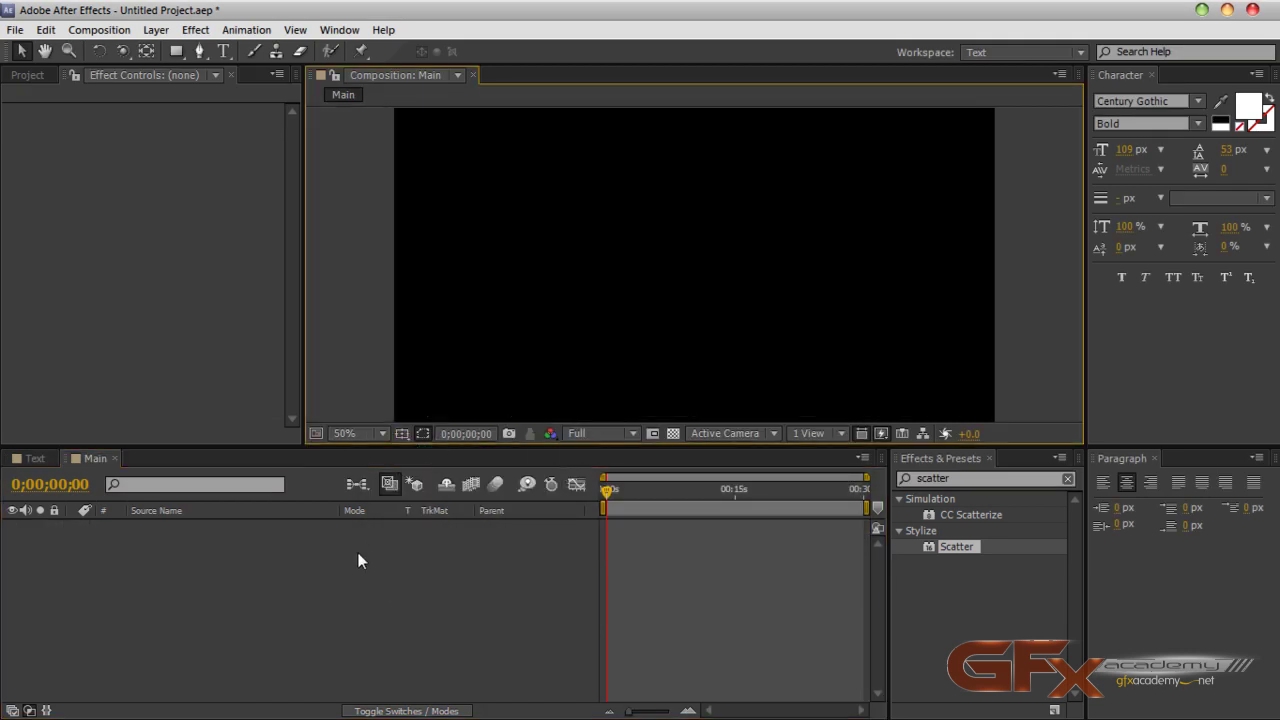
{"action": "left_click", "coordinate": [358, 555]}
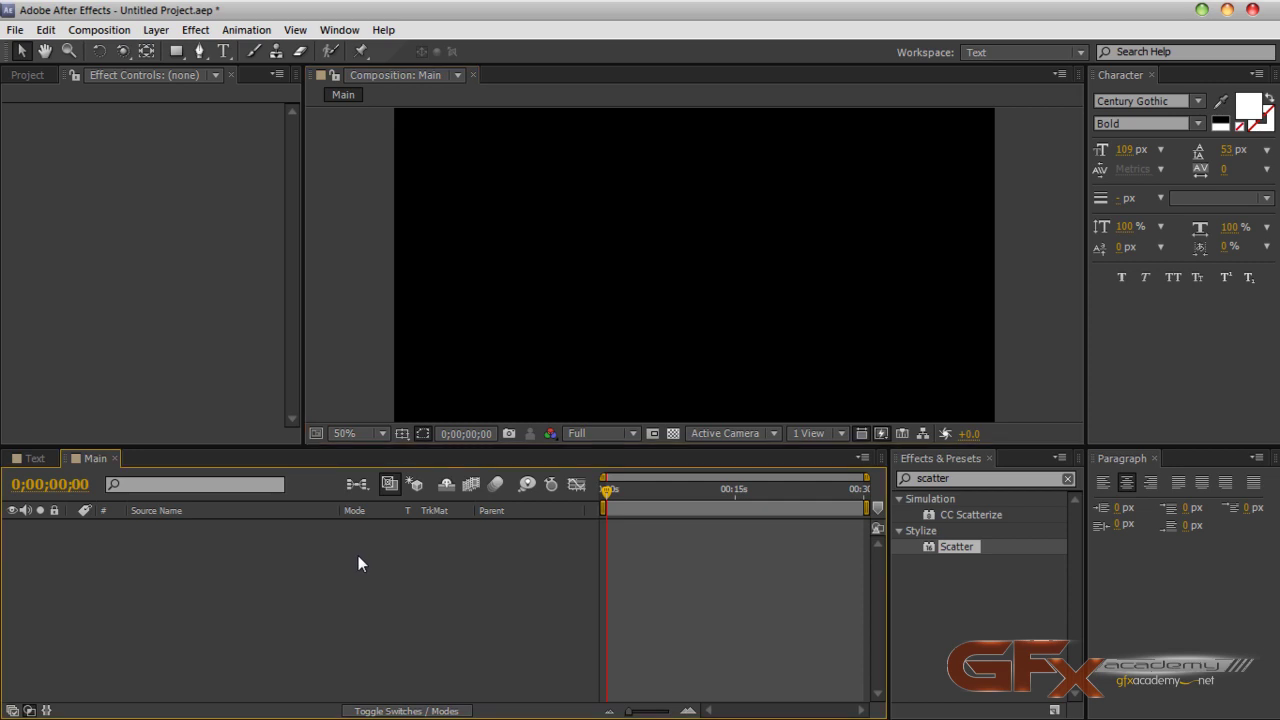